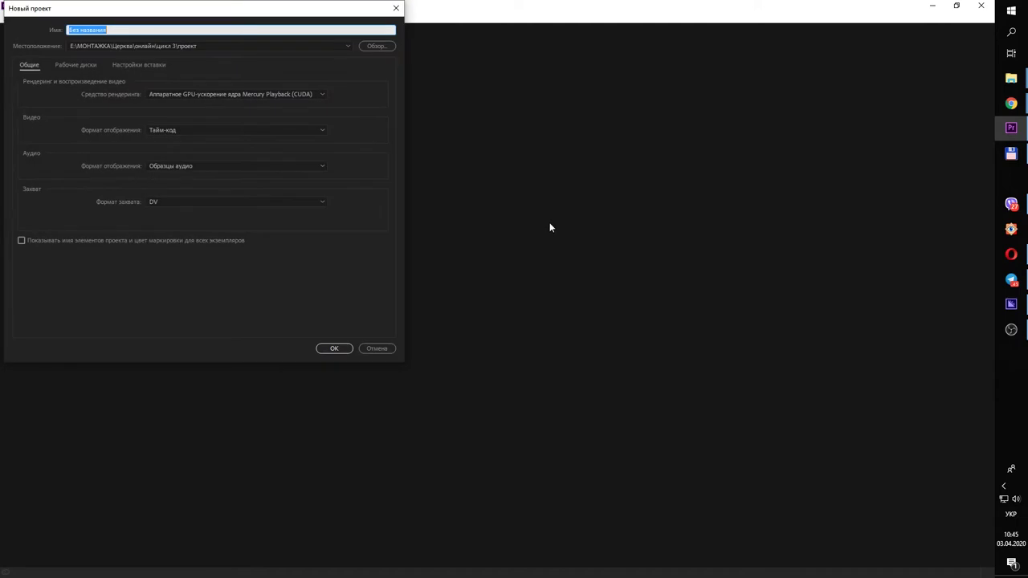
Step: Create a project named Нд_ plus the speaker's surname, rendering with Mercury Playback GPU acceleration (CUDA)
type("Н")
left_click(171, 95)
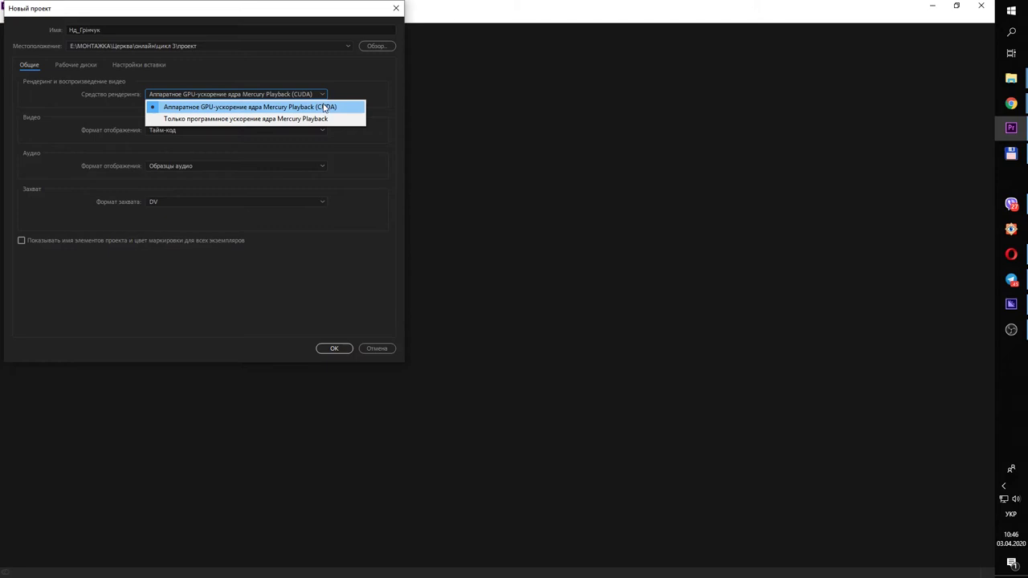
left_click(354, 229)
left_click(336, 348)
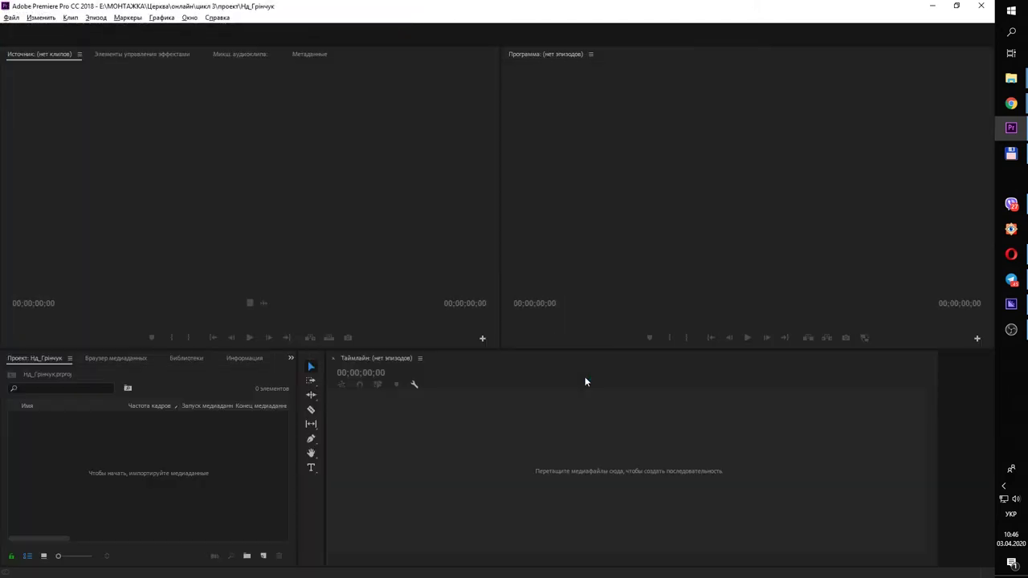
left_click(88, 482)
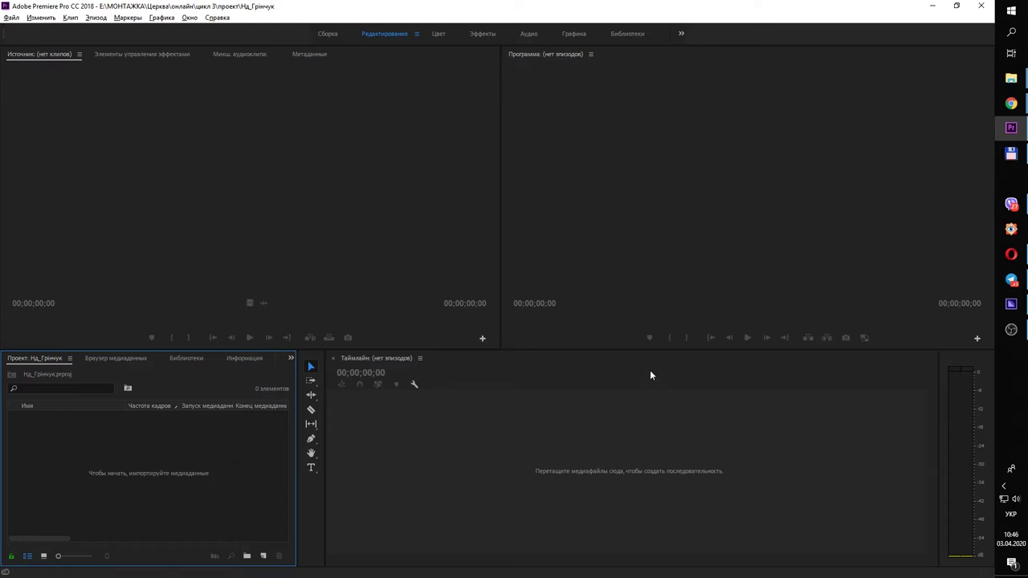
Step: Switch to File Explorer, check the subfolders in the speaker's folder, and import folders 1 and 2 and the MP3 Церква Святої Трійці 869
mouse_move(1011, 78)
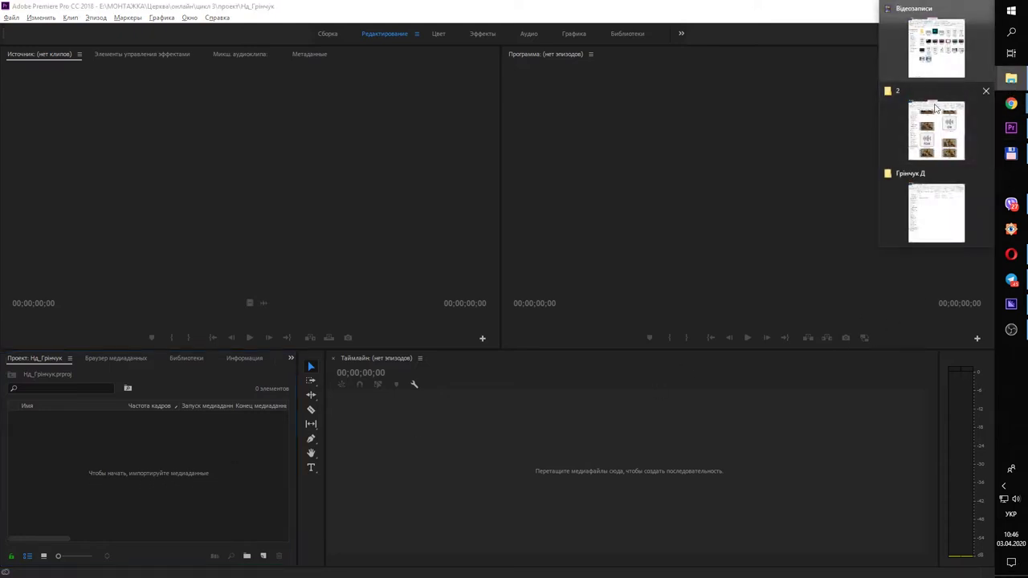
left_click(931, 205)
left_click_drag(544, 40, 586, 173)
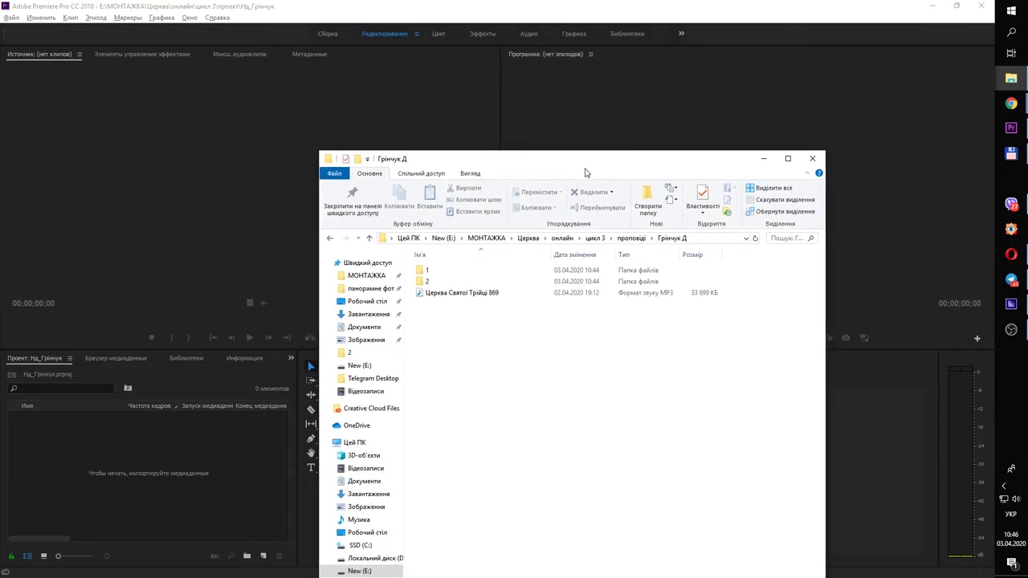
left_click(461, 294)
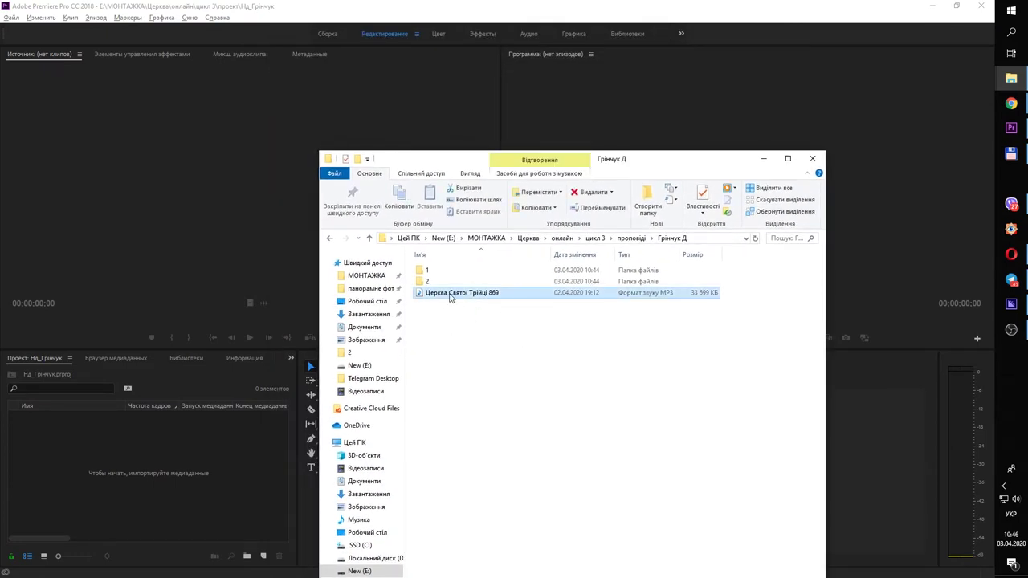
left_click_drag(449, 323, 440, 268)
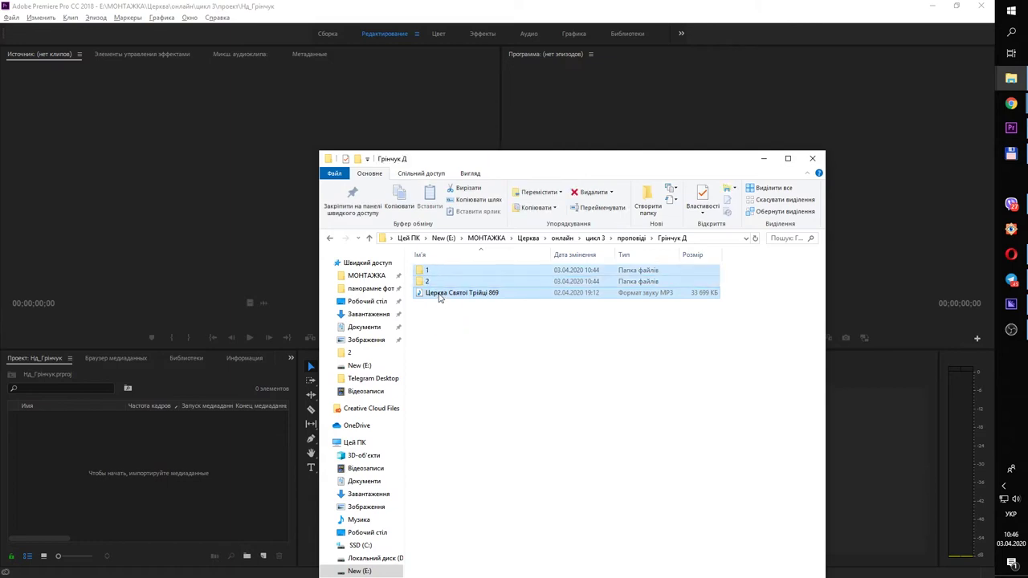
left_click(434, 272)
double_click(434, 273)
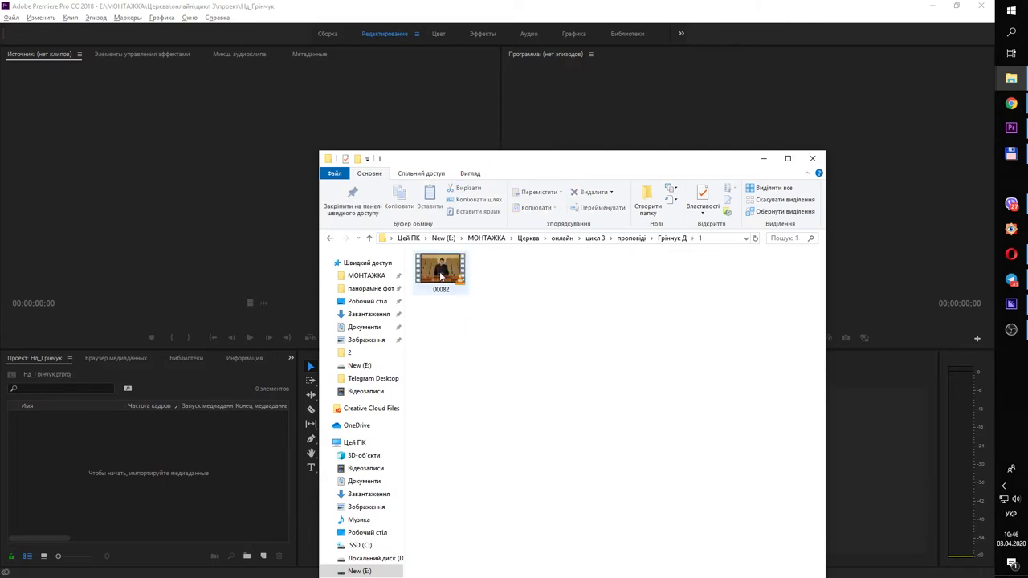
left_click(369, 238)
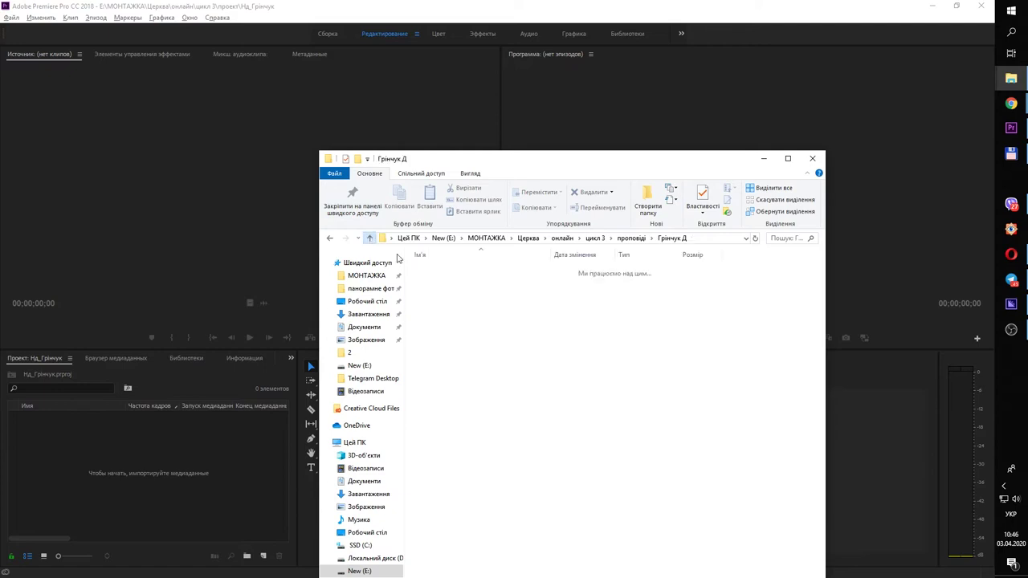
double_click(433, 282)
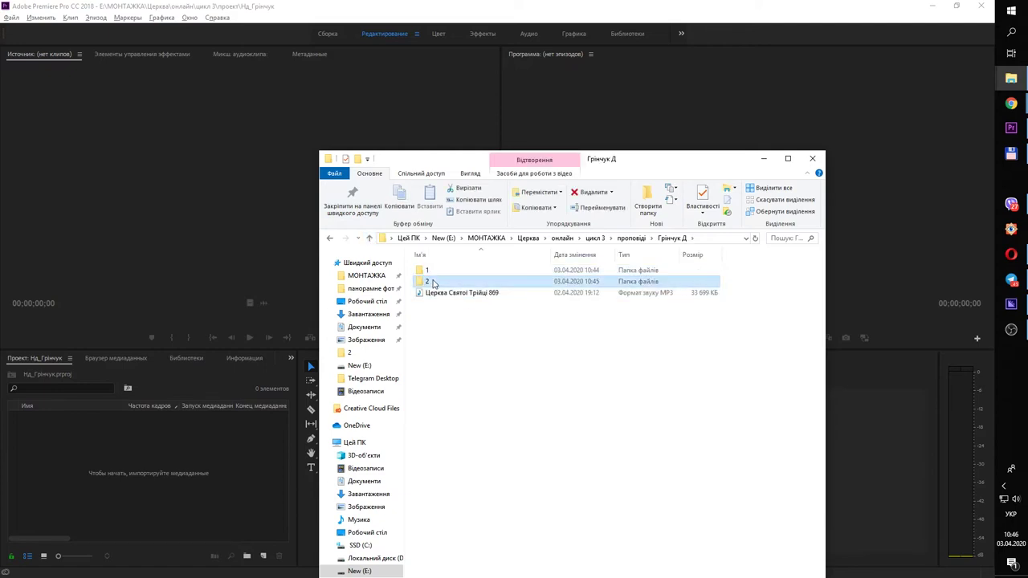
left_click(369, 238)
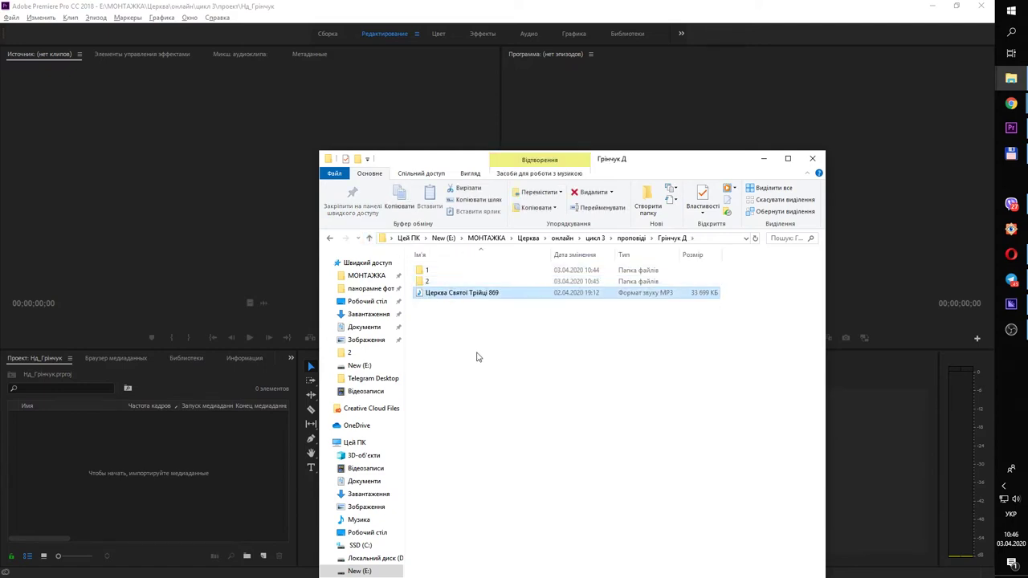
left_click_drag(526, 355, 138, 484)
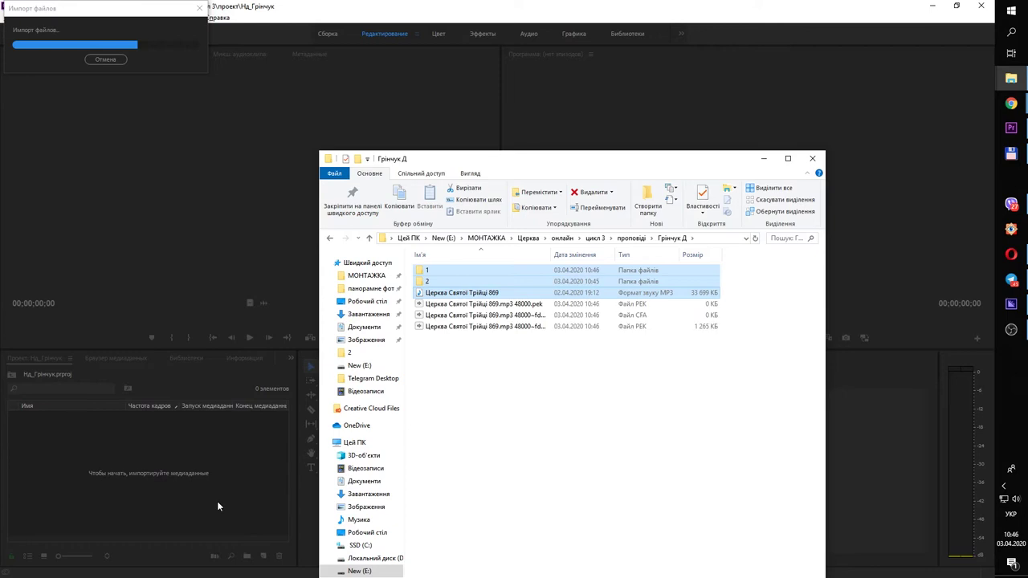
left_click(170, 512)
Step: Create a sequence on the empty timeline from clip 00082.MTS in bin 1
left_click(25, 418)
left_click(60, 432)
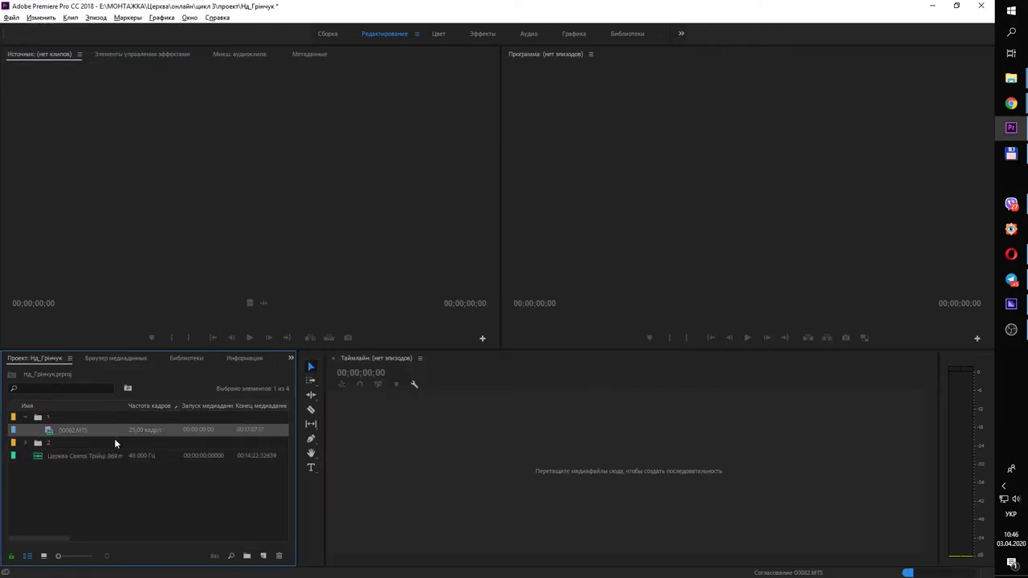
left_click(87, 478)
left_click(72, 433)
left_click_drag(60, 433, 498, 459)
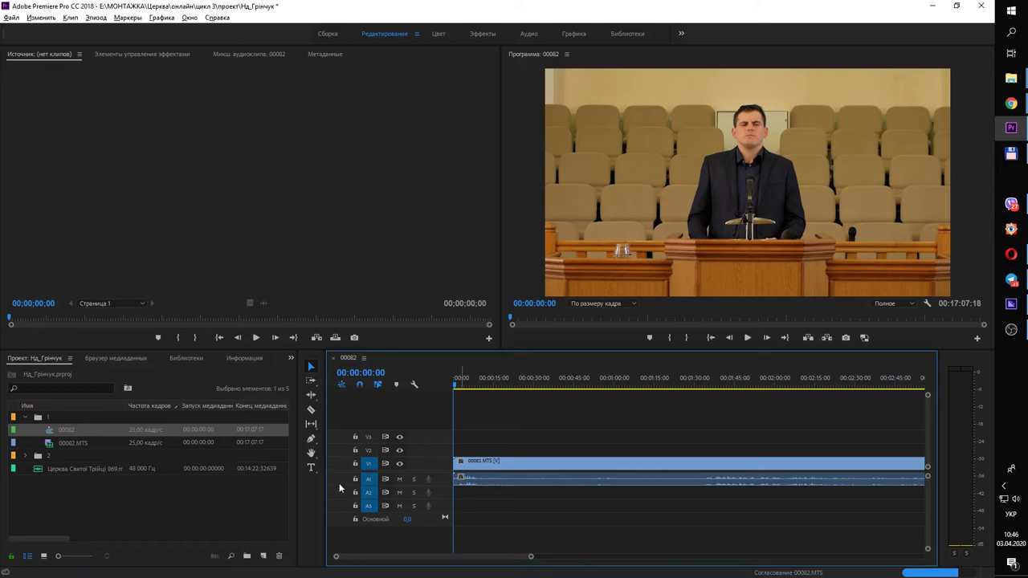
Step: Place clip 00047.MTS from bin 2 at the sequence start on V2, with its audio on A2
left_click(34, 461)
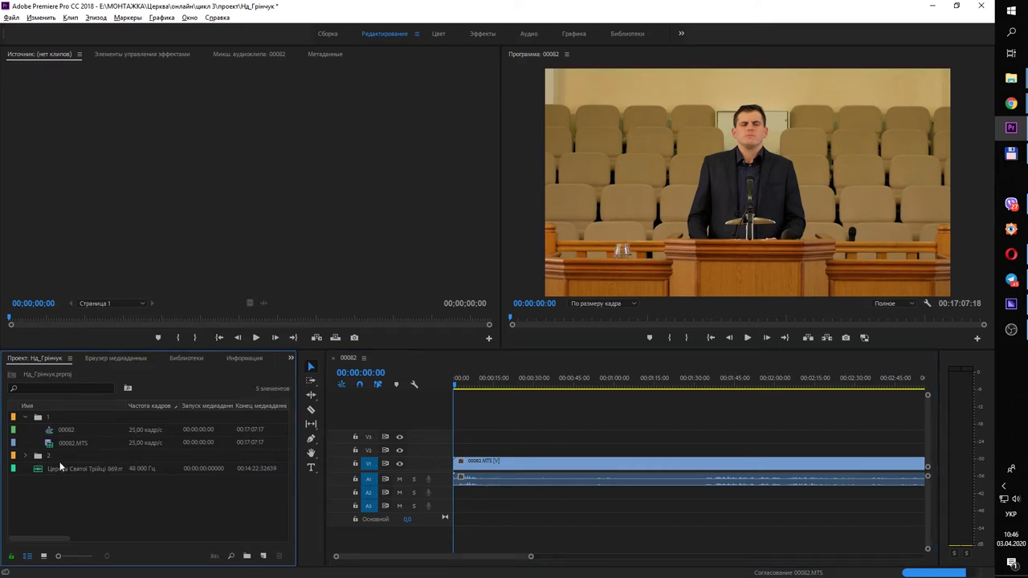
left_click(26, 456)
left_click(81, 468)
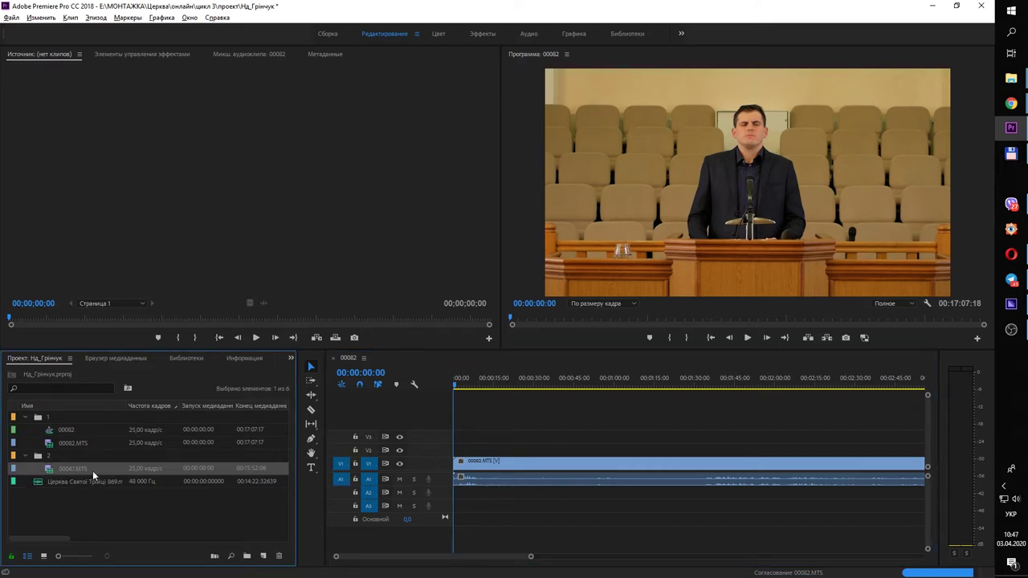
left_click_drag(47, 471, 451, 466)
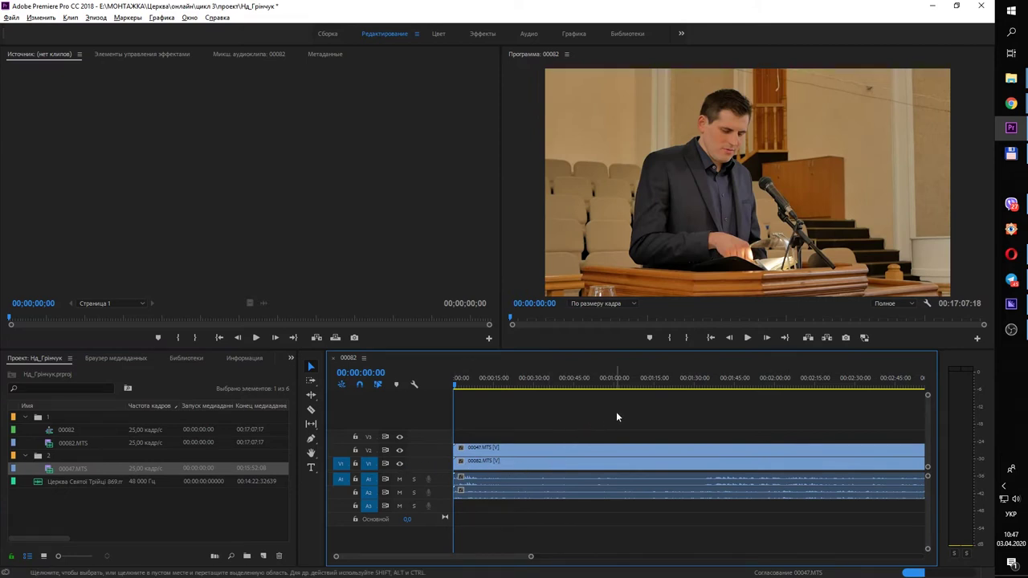
Step: Place the Церква Святої Трійці 869 MP3 recording at the sequence start on audio track A3
scroll(617, 417, "down", 6)
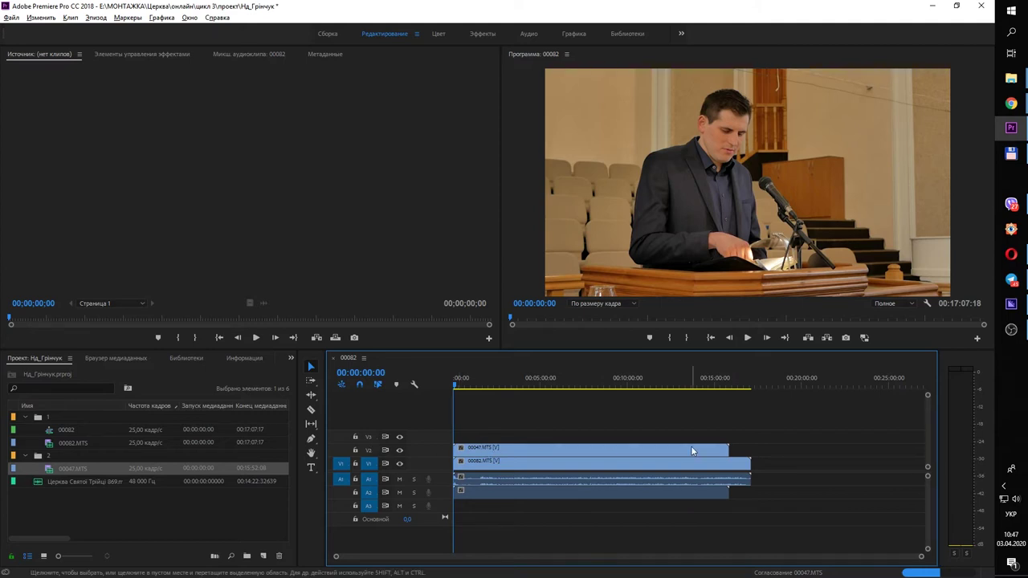
left_click(81, 482)
left_click_drag(44, 482, 459, 518)
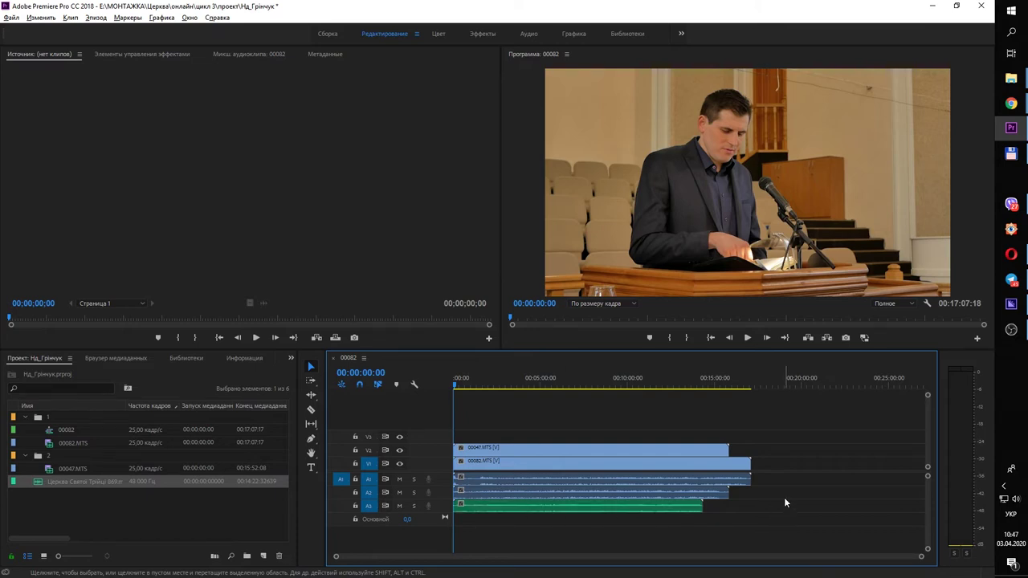
Step: Synchronize both video clips and the MP3 recording by audio, using track channel 1
left_click_drag(539, 441, 676, 537)
right_click(585, 461)
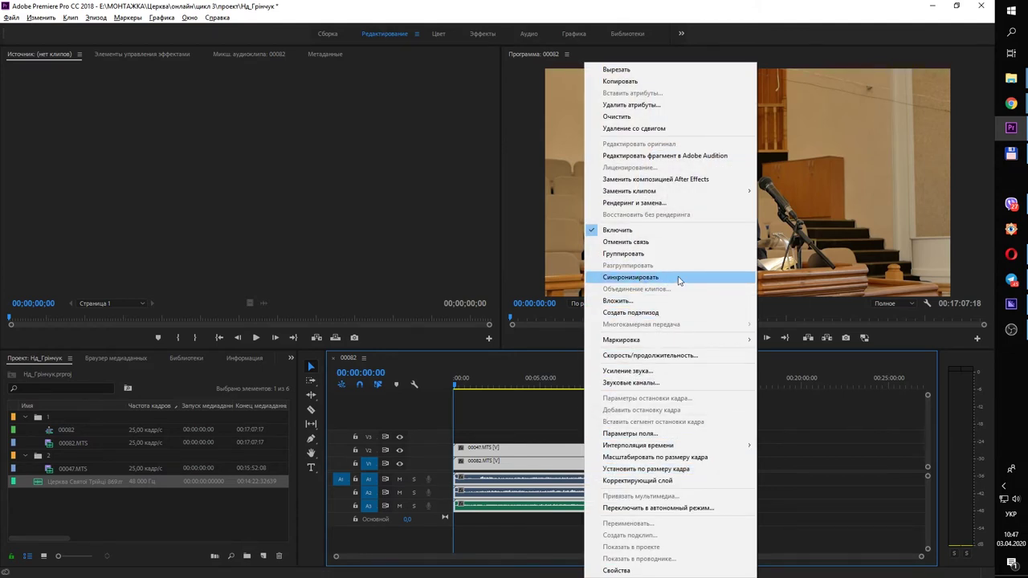
left_click(670, 278)
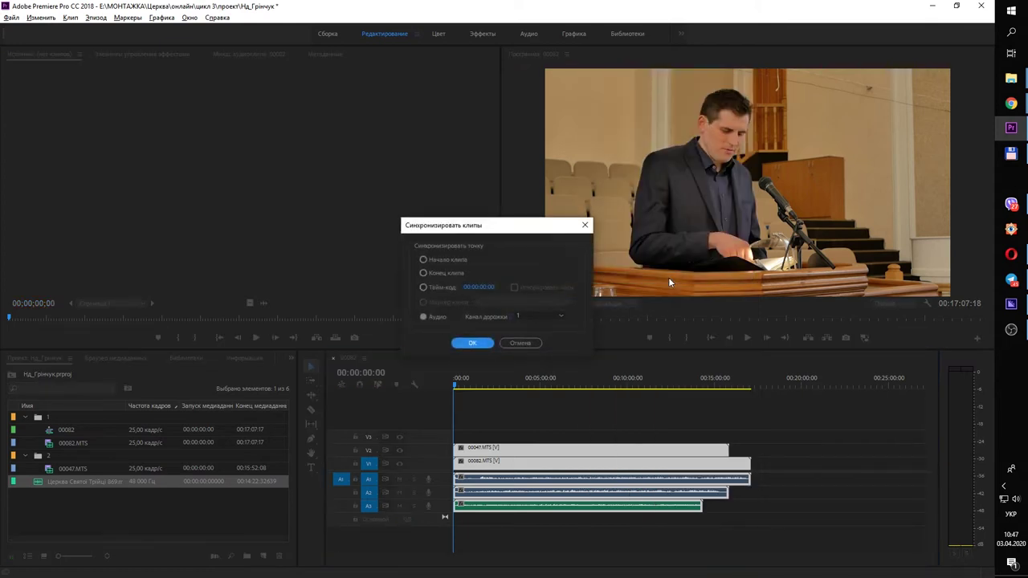
left_click(424, 317)
left_click(473, 344)
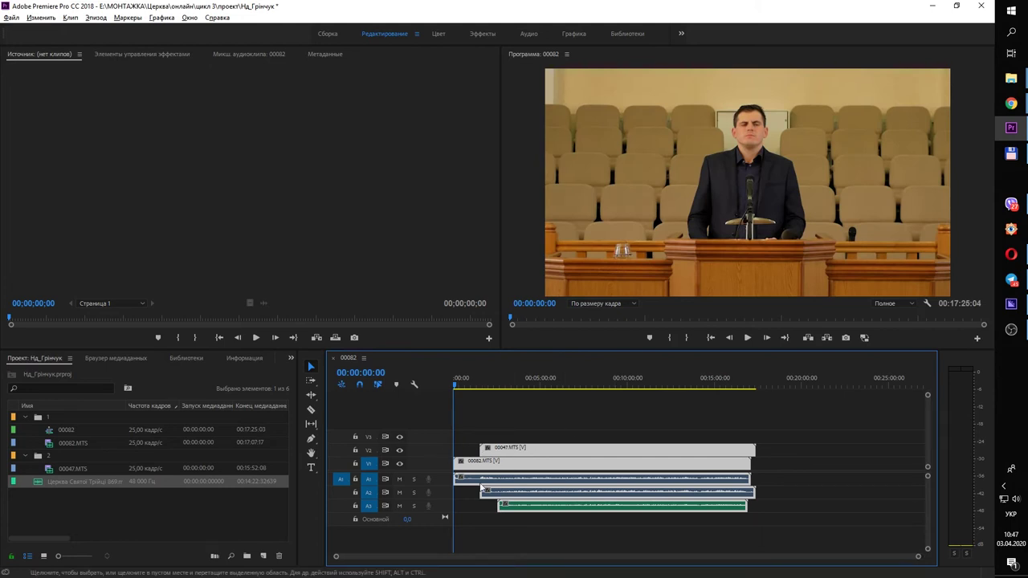
left_click(552, 411)
Step: Move the playhead to about 00:06:14 and solo audio track A3
left_click(562, 376)
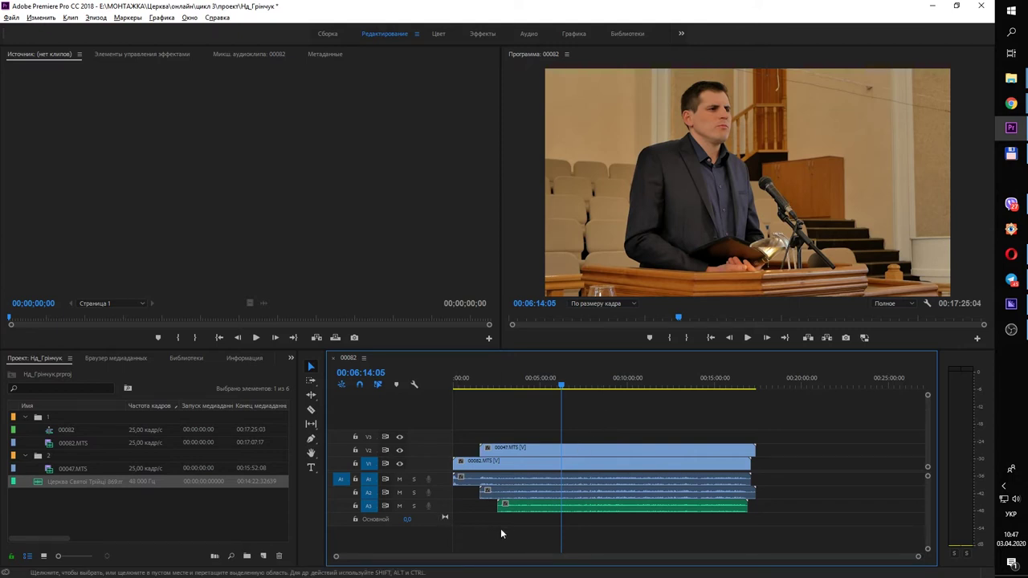
left_click(604, 507)
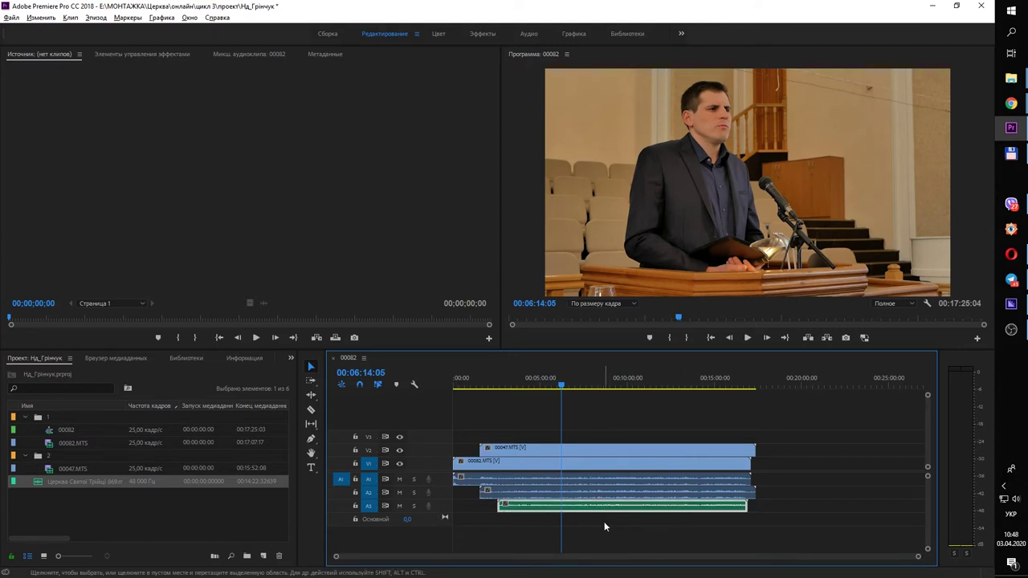
left_click(464, 508)
left_click(542, 526)
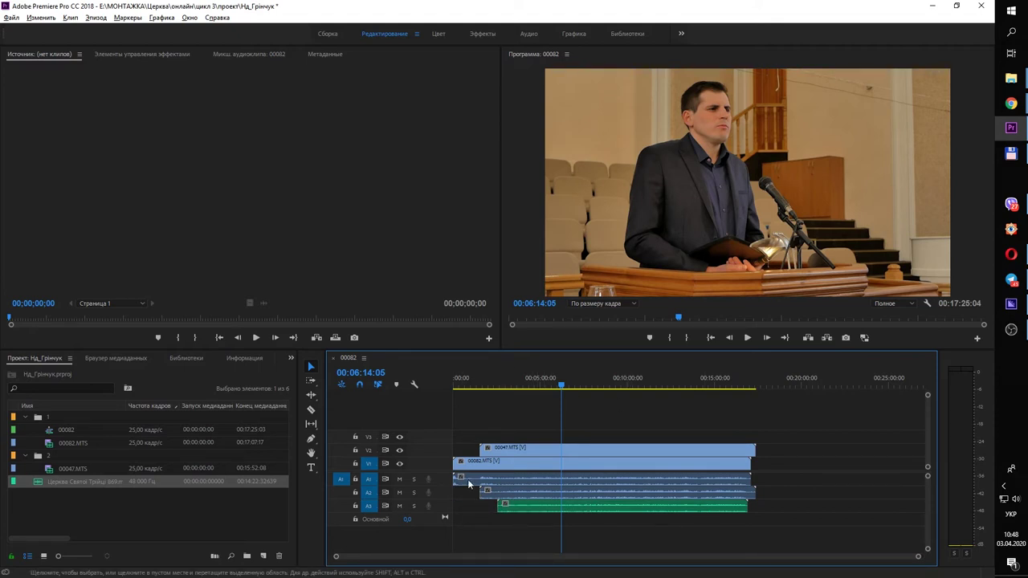
left_click(415, 507)
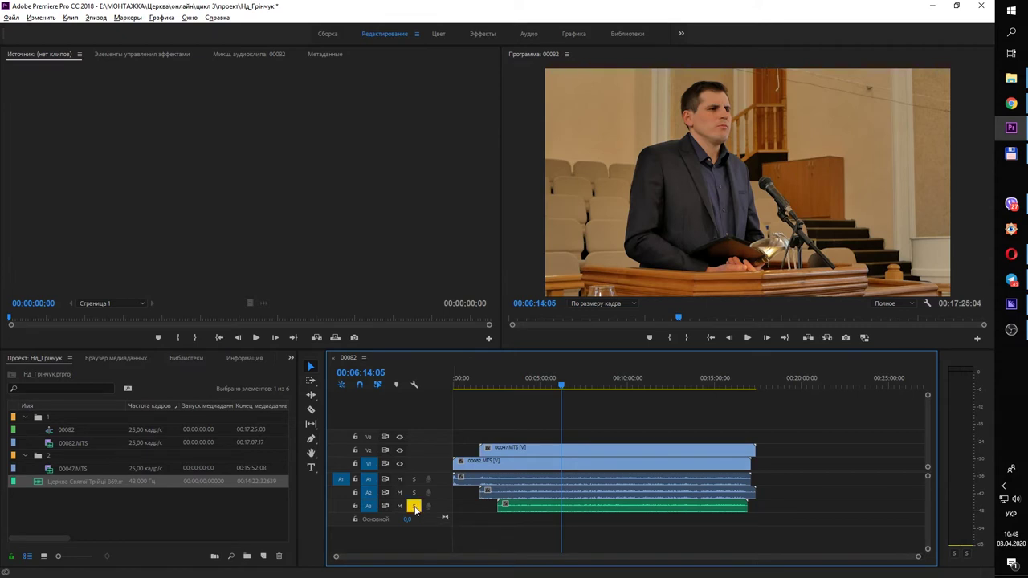
Step: Set the audio gain of the MP3 clip on A3 to 15 dB
left_click(543, 506)
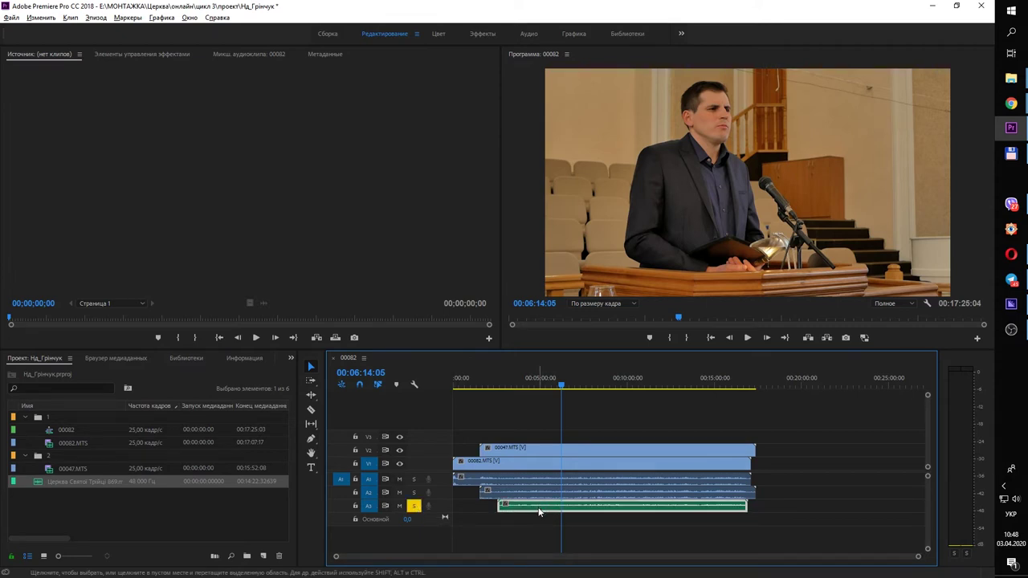
right_click(532, 507)
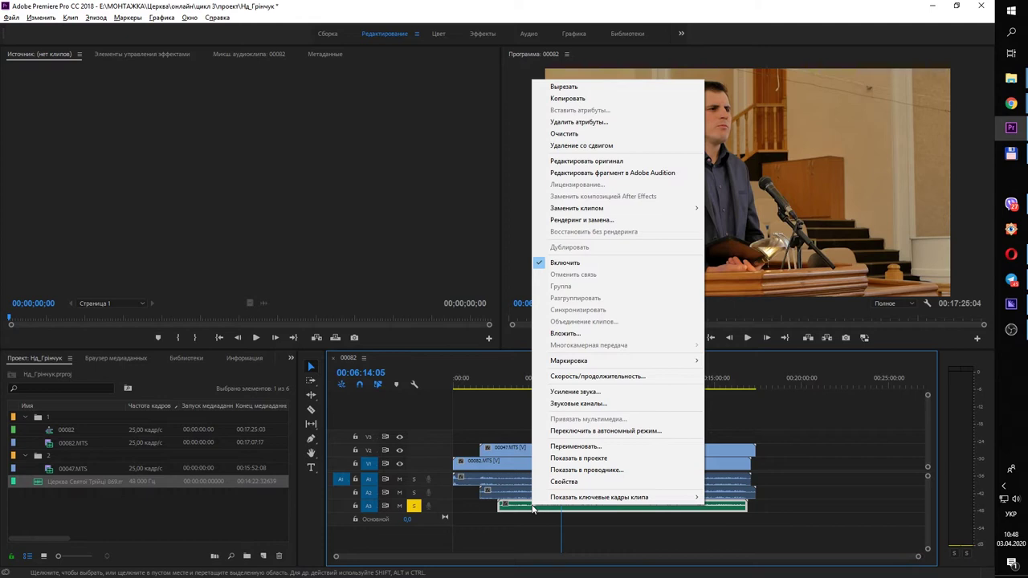
left_click(621, 394)
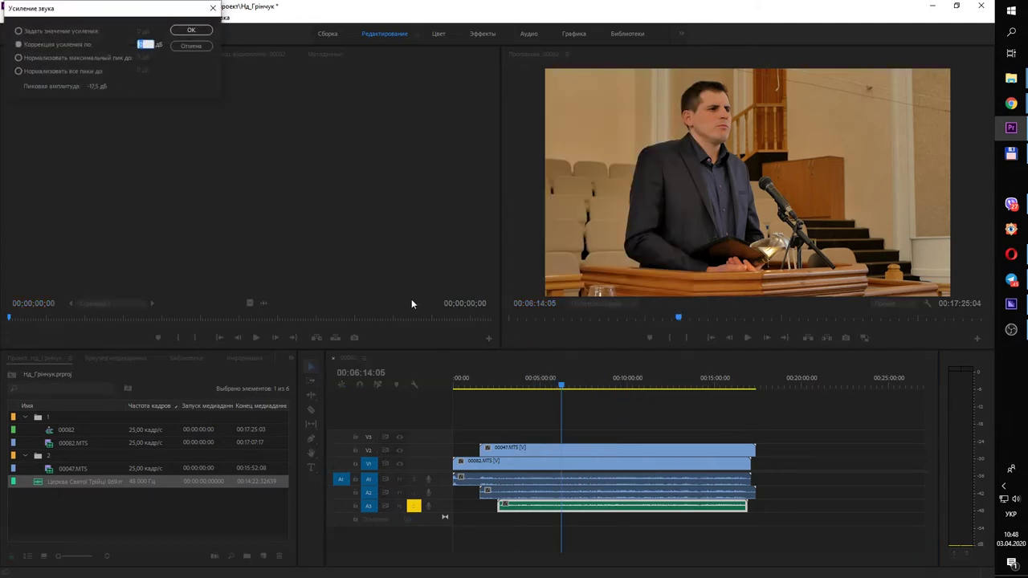
left_click_drag(80, 12, 248, 151)
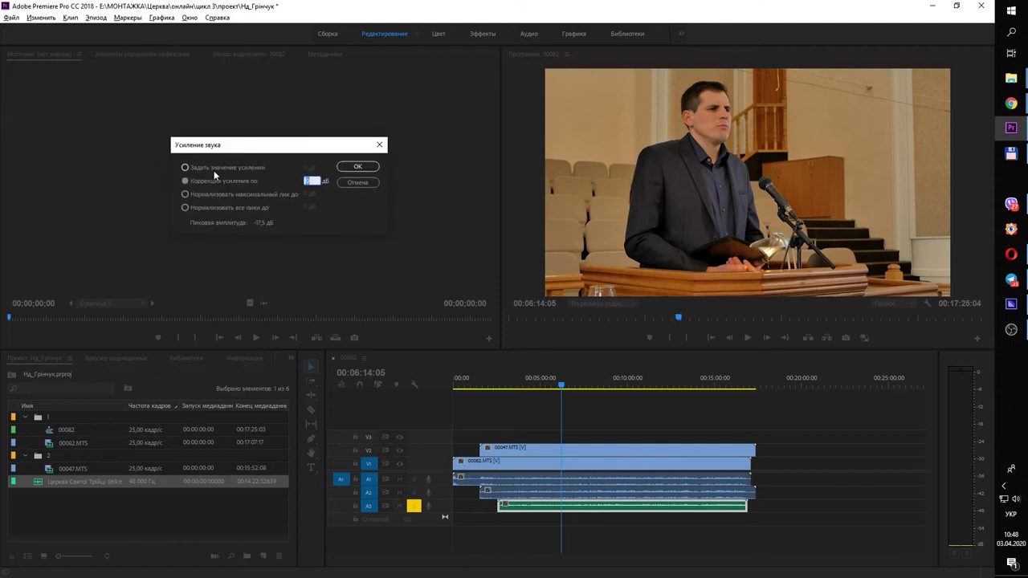
left_click(221, 168)
type("15")
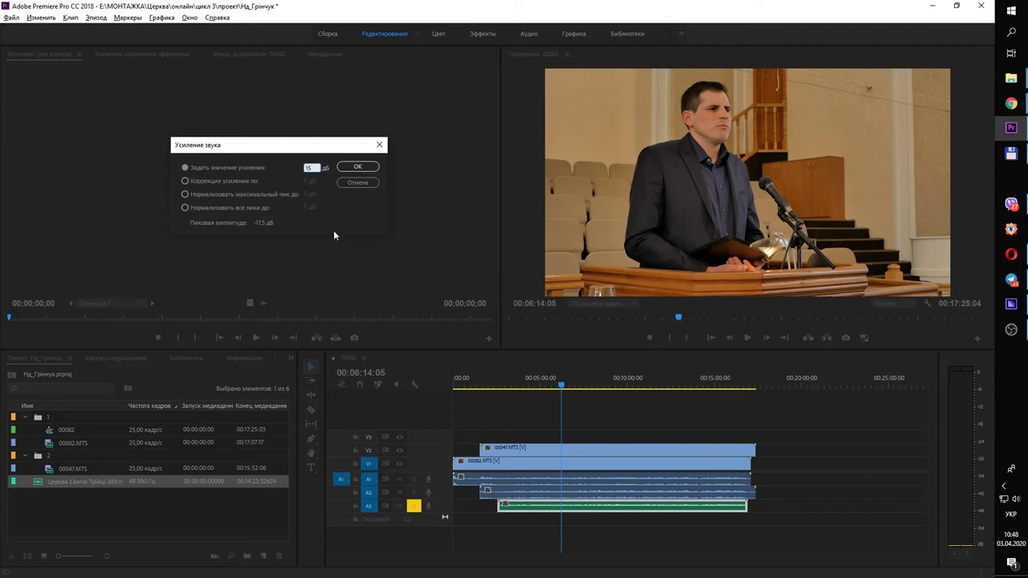
left_click(360, 167)
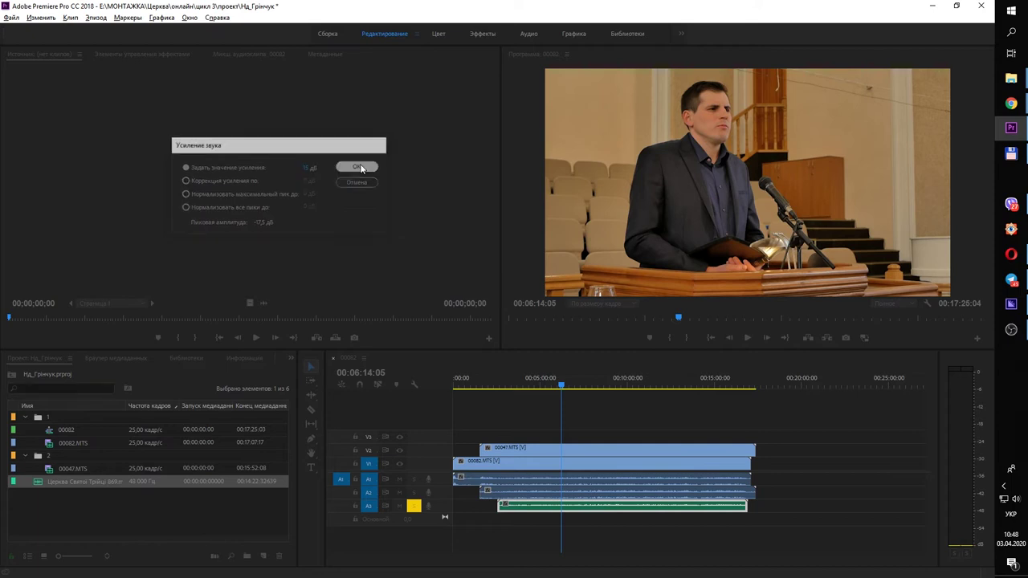
Step: Play the sequence from the playhead to check the amplified recording's level on the audio meters
left_click(595, 524)
key("space")
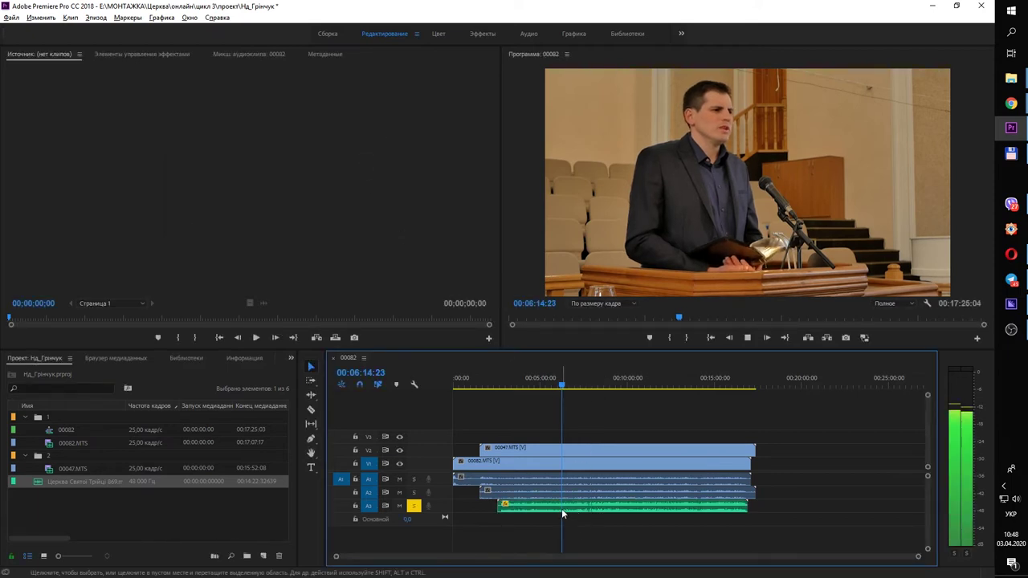
key("space")
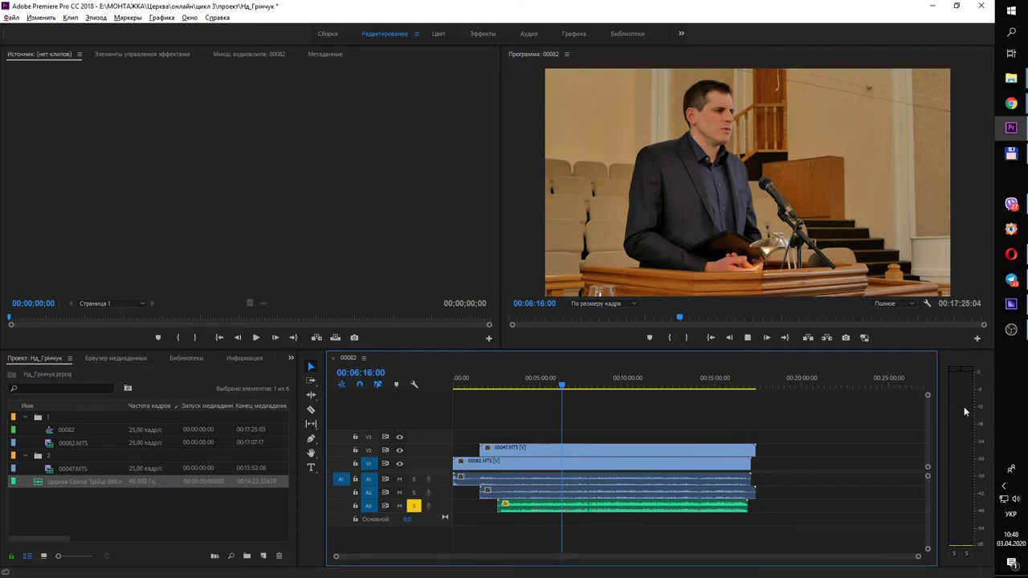
key("space")
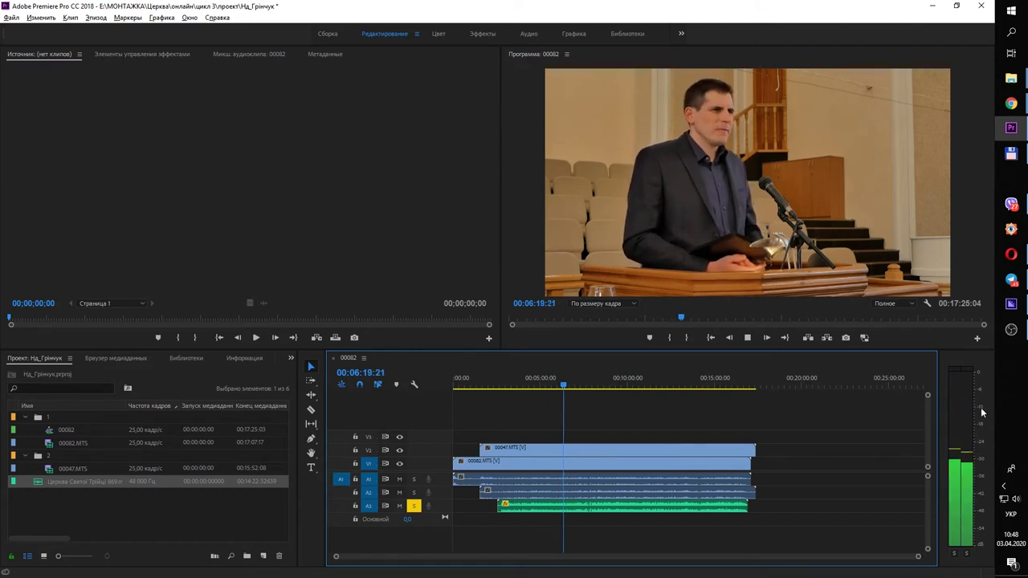
Step: Play short passages of the sequence near 00:08:49, 00:15:12 and 00:12:59 to check the A3 recording's level on the audio meters
key("space")
left_click(608, 385)
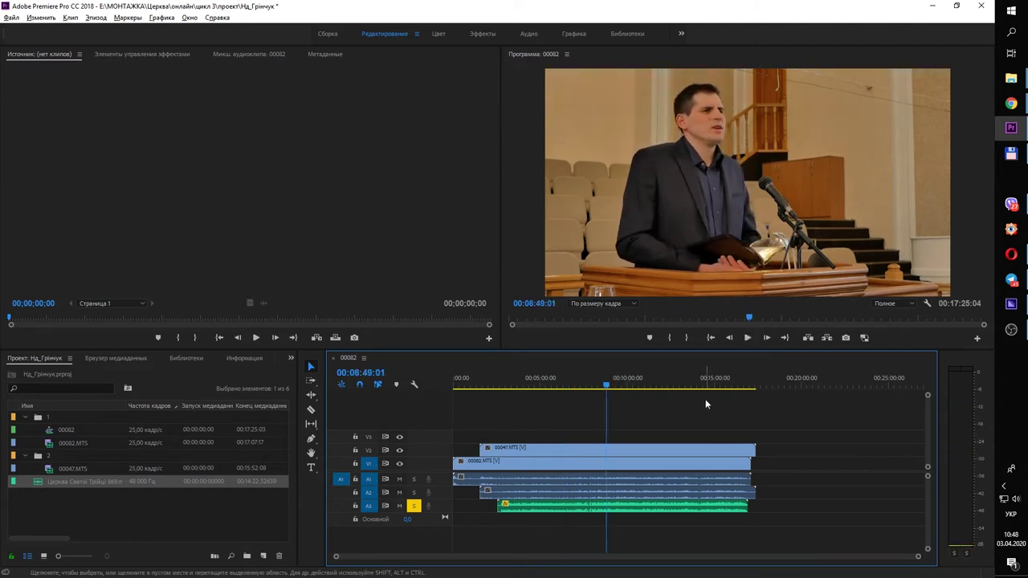
key("space")
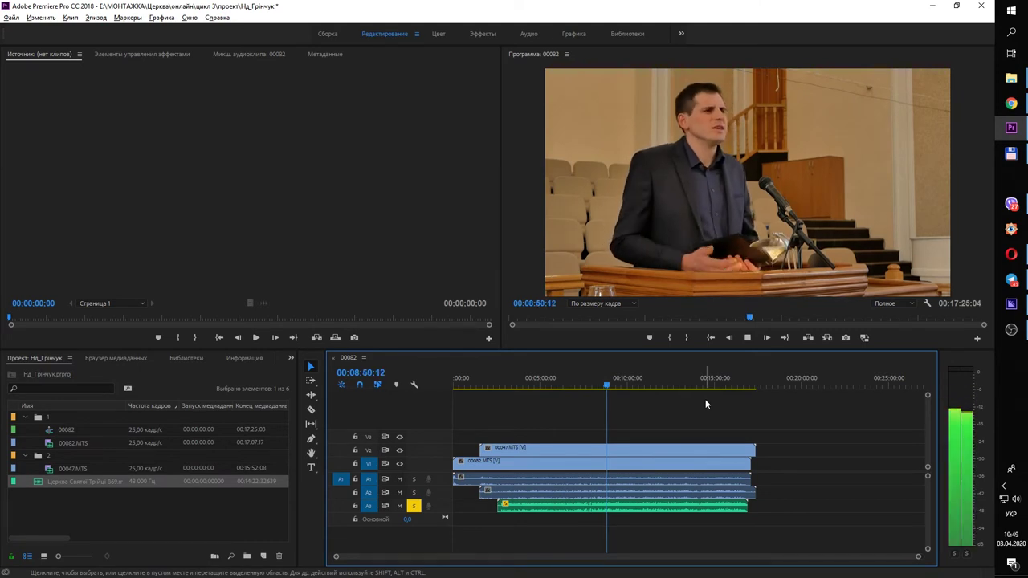
key("space")
left_click(719, 384)
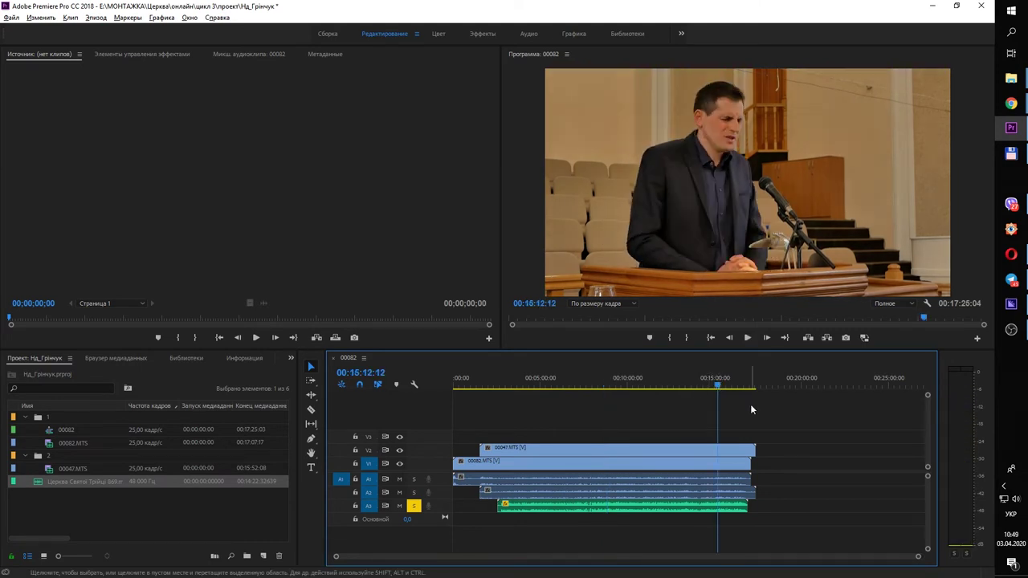
key("space")
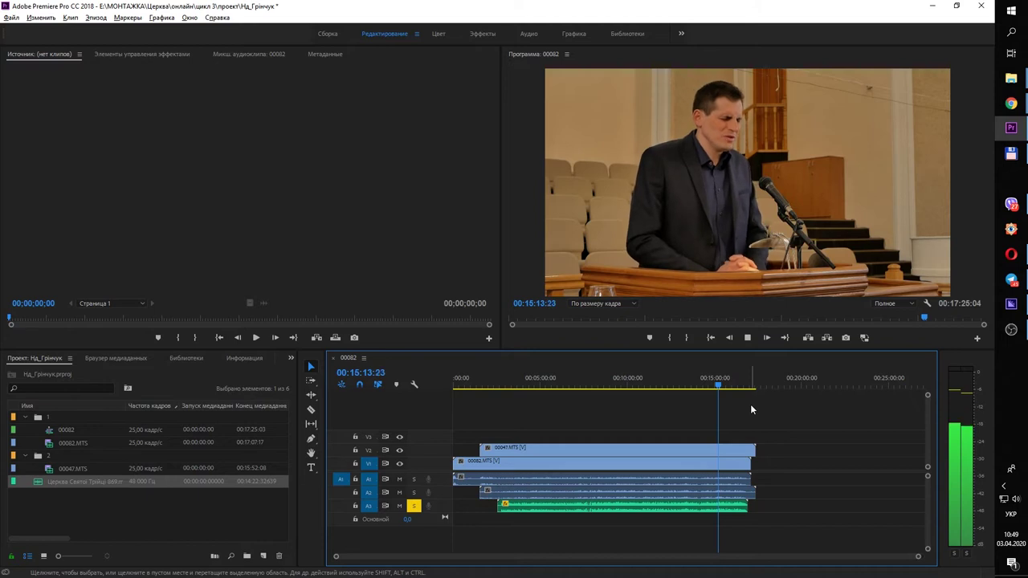
left_click(679, 386)
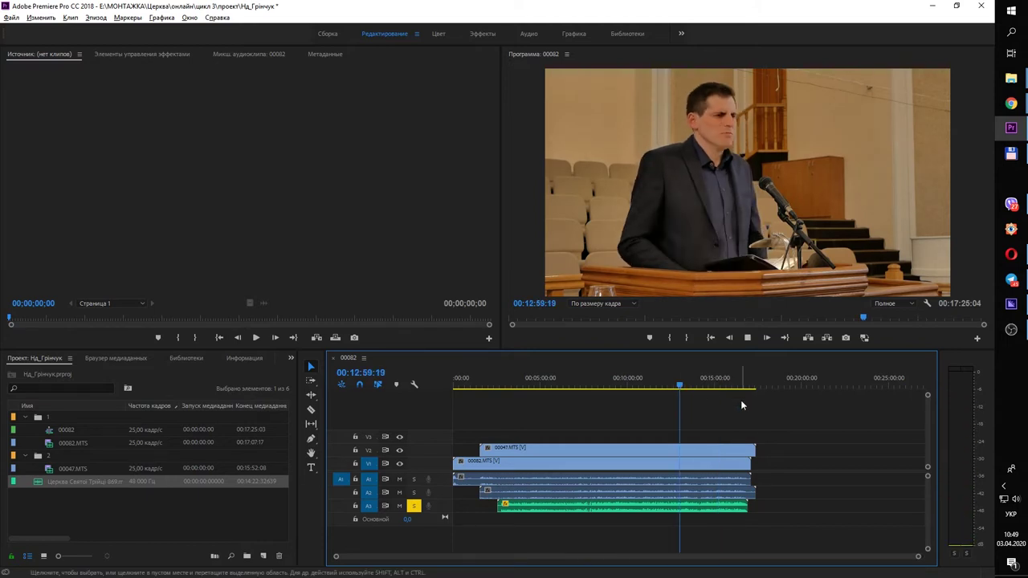
key("space")
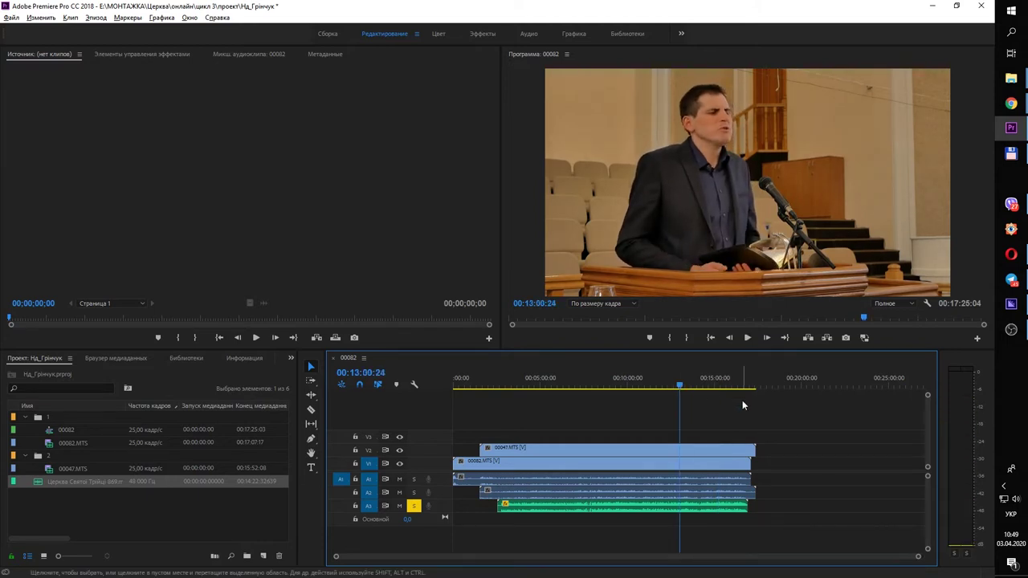
Step: Raise the audio gain of the MP3 clip on A3 further and play a few seconds to check its level
left_click(608, 506)
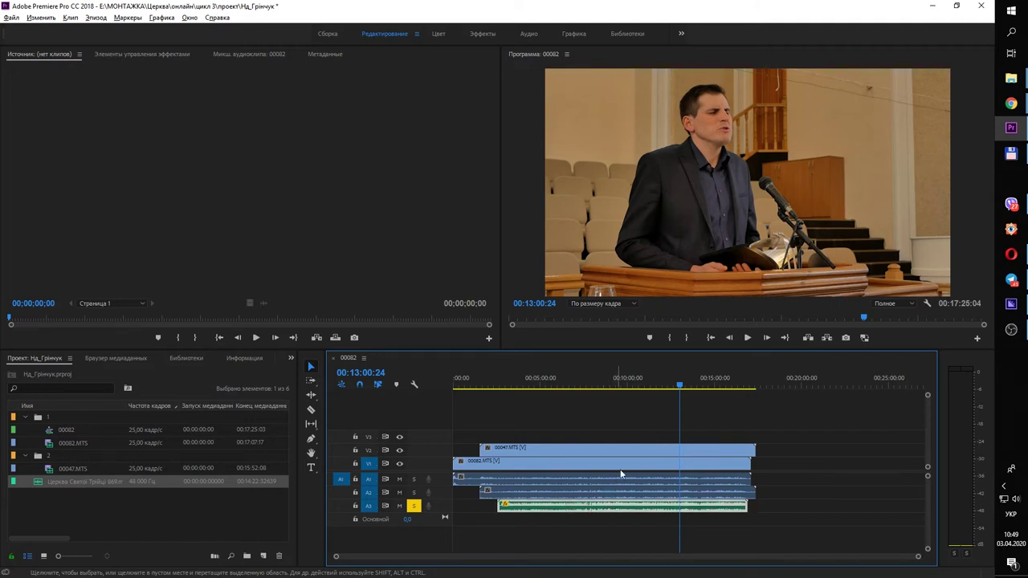
key("g")
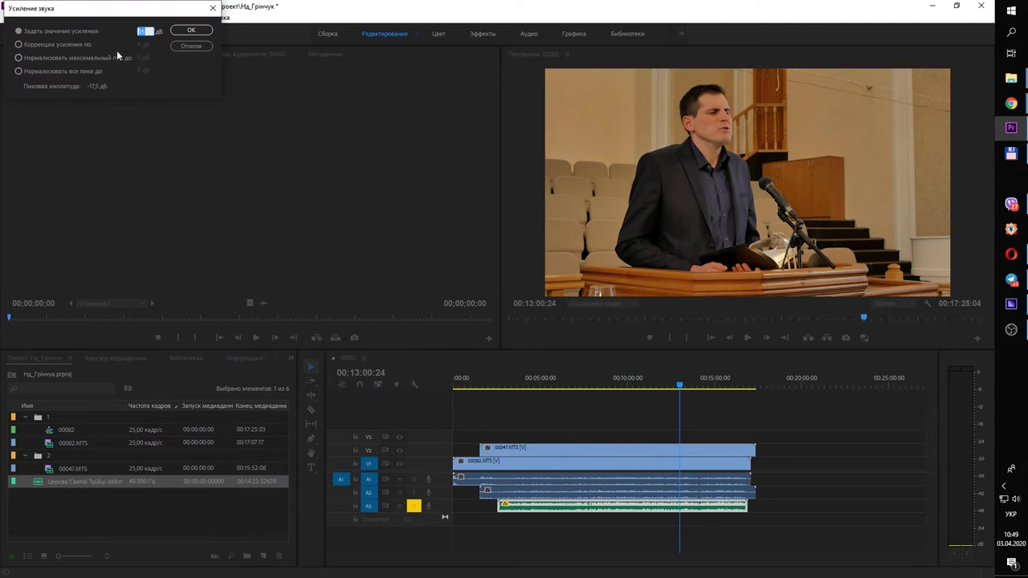
key("Return")
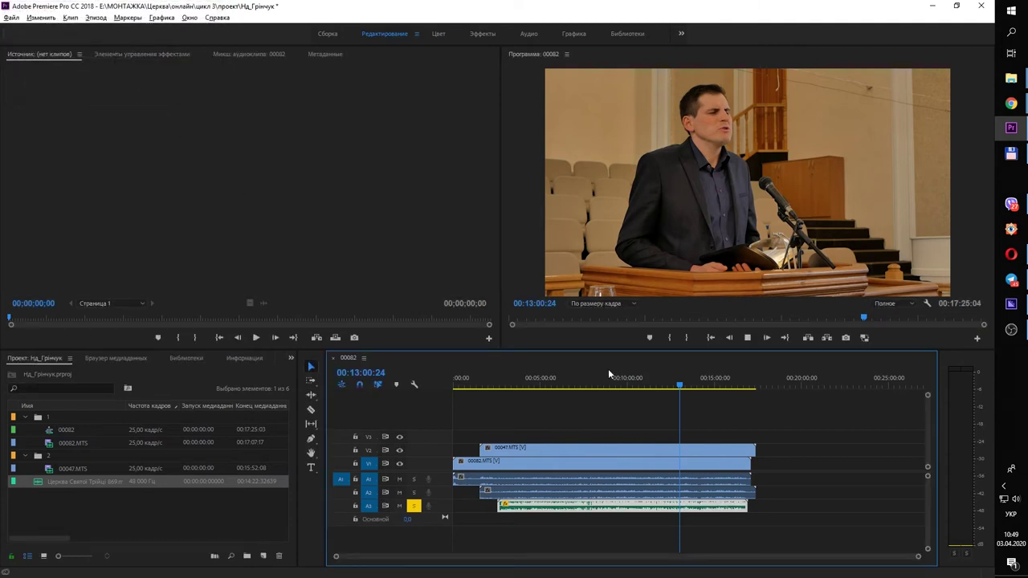
key("space")
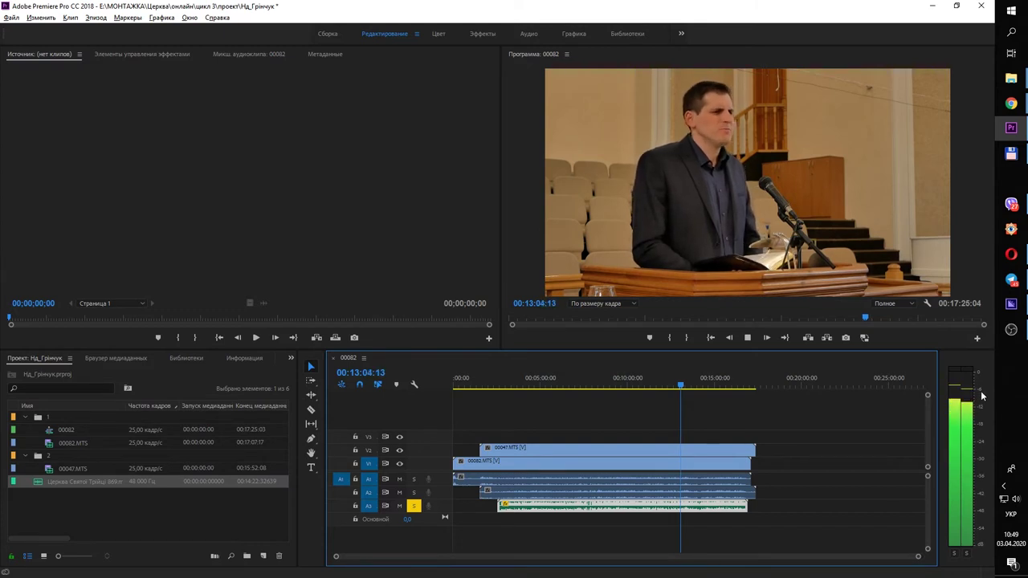
key("space")
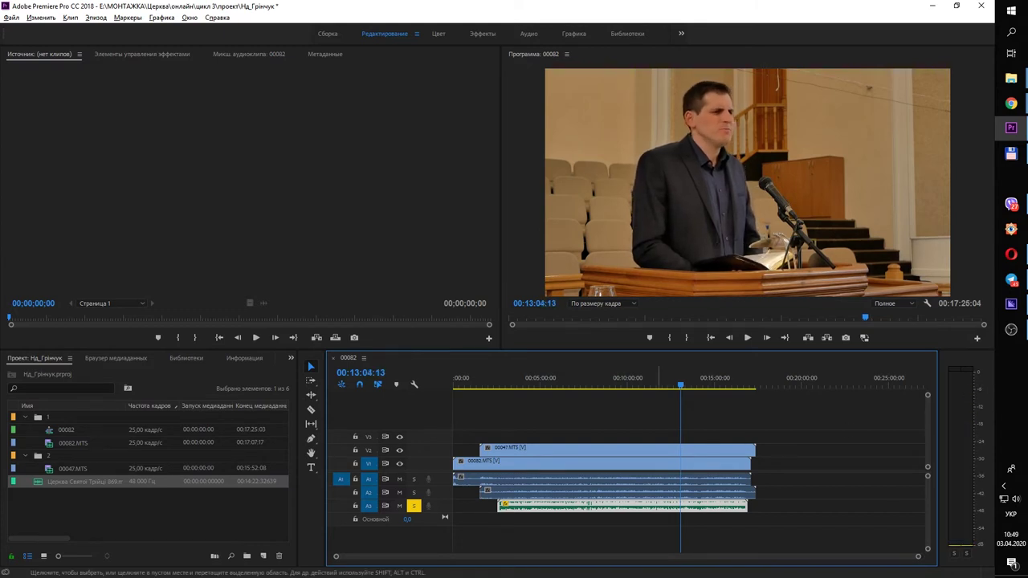
Step: Apply the "Расширитель вокала" effect from the custom bin "Настраиваемая подборка 01" to the MP3 clip on A3
left_click(291, 358)
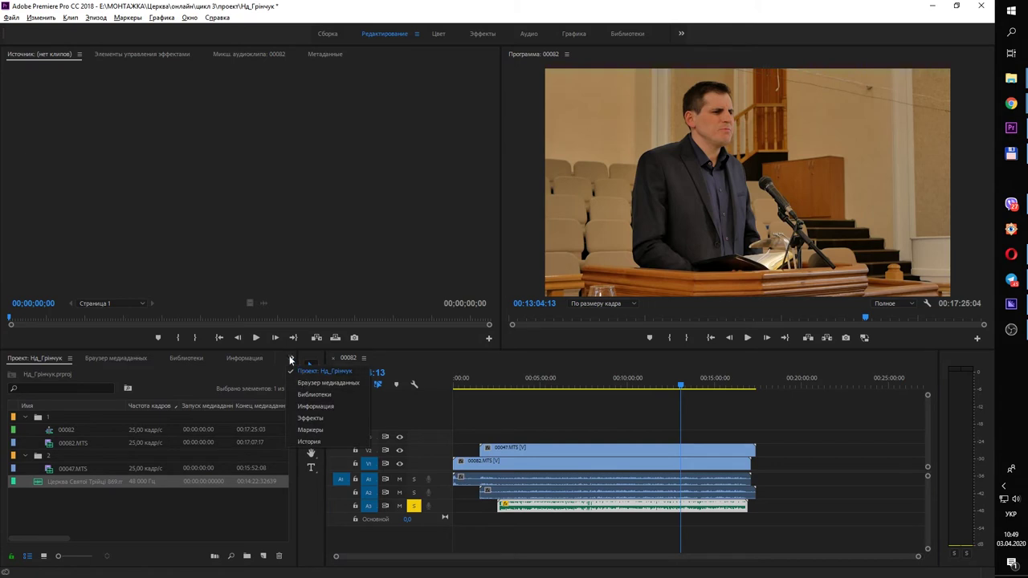
left_click(312, 423)
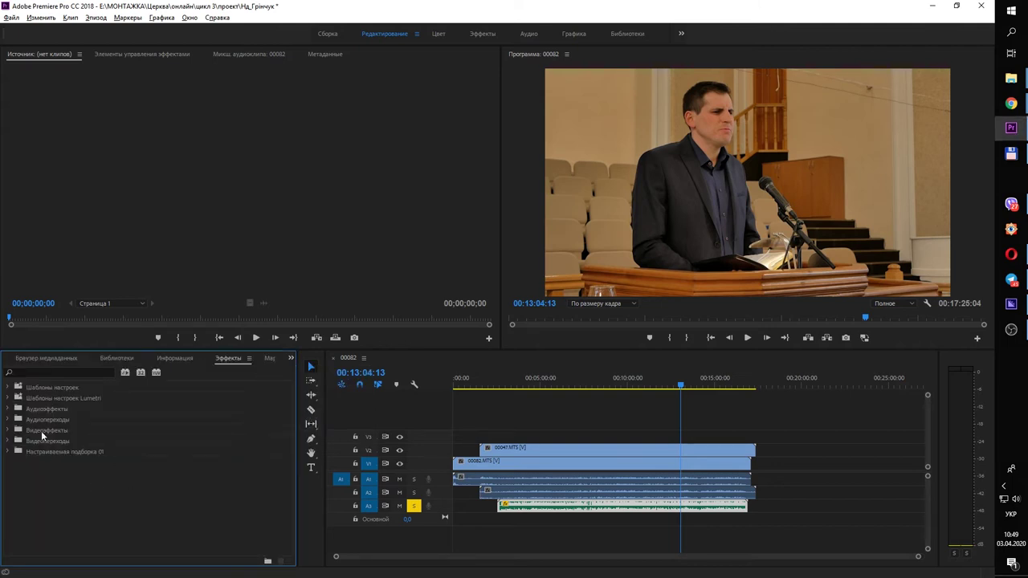
left_click(62, 454)
left_click(9, 453)
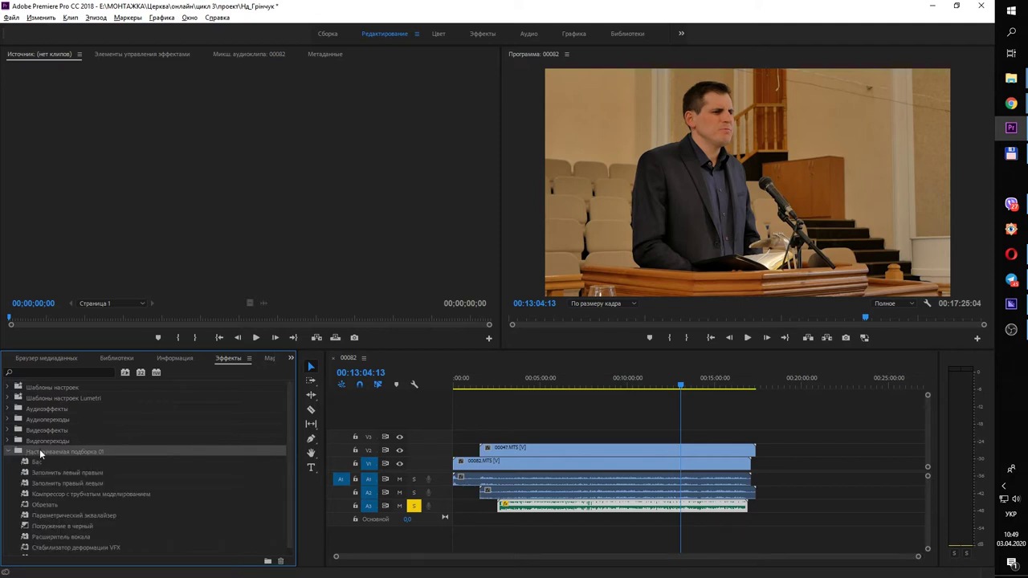
scroll(176, 427, "down", 1)
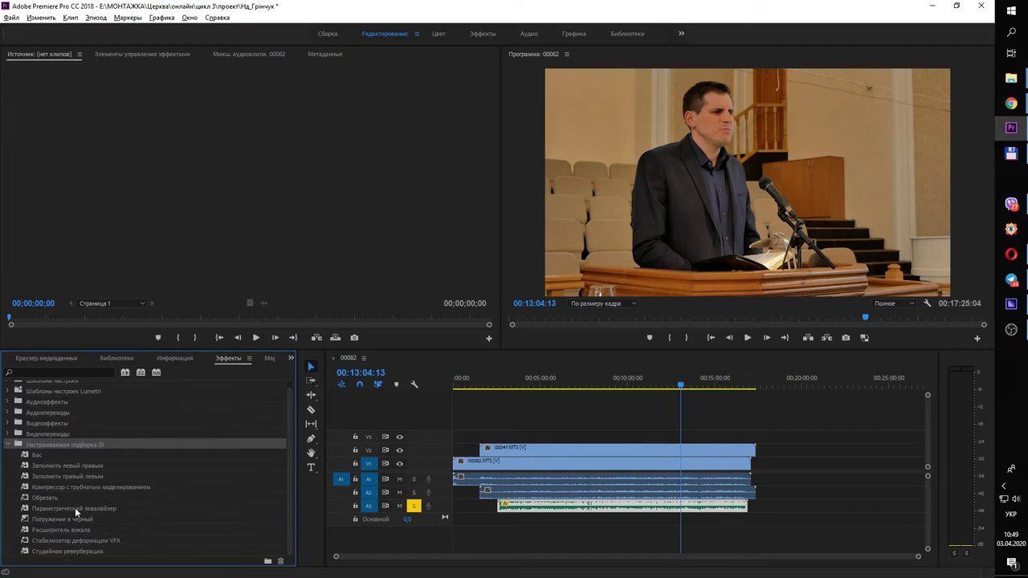
left_click(111, 529)
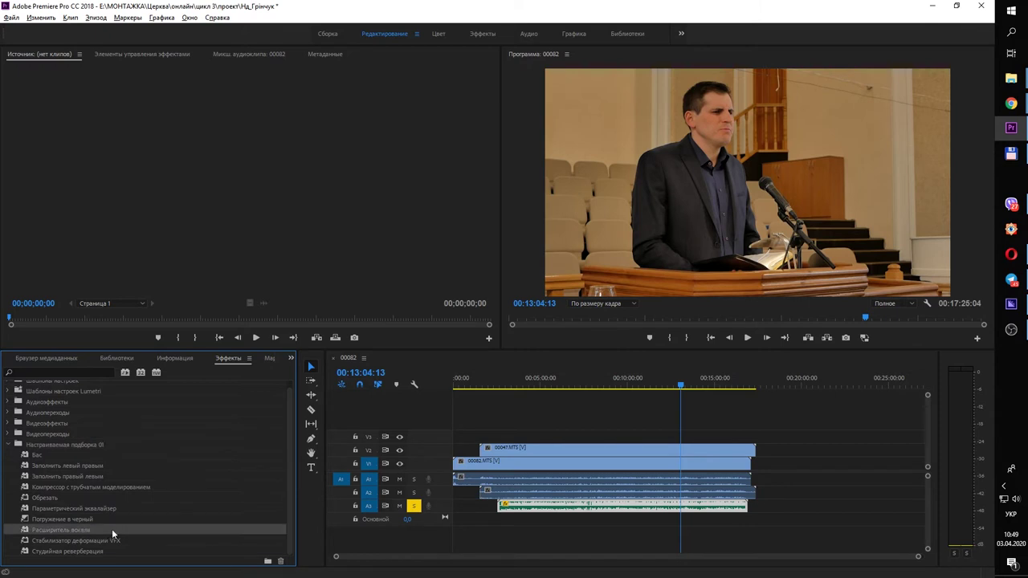
left_click_drag(104, 530, 536, 507)
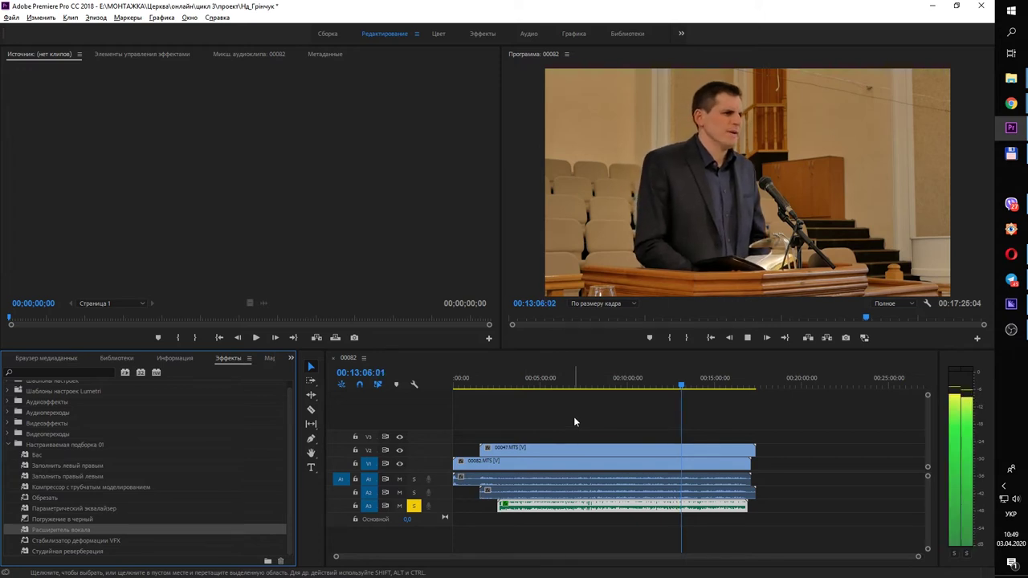
Step: Move the playhead to about 00:06:28 and apply the "Компрессор с трубчатым моделированием" effect to the MP3 clip on A3
left_click(567, 385)
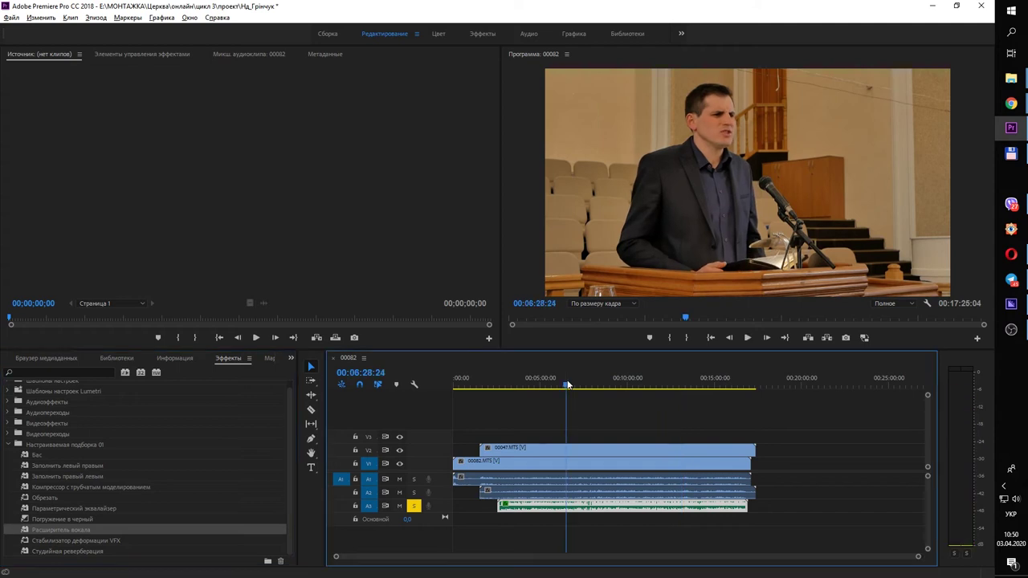
left_click(66, 489)
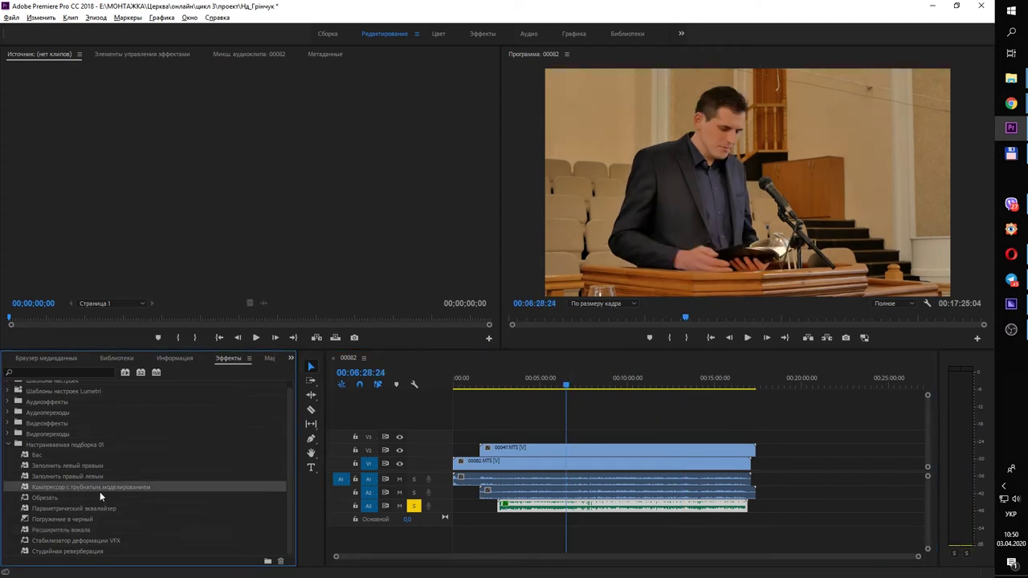
left_click_drag(103, 486, 581, 509)
Step: Set the MP3 clip's "Расширитель вокала" effect to the "Мужчина" mode and close its editor
left_click(162, 53)
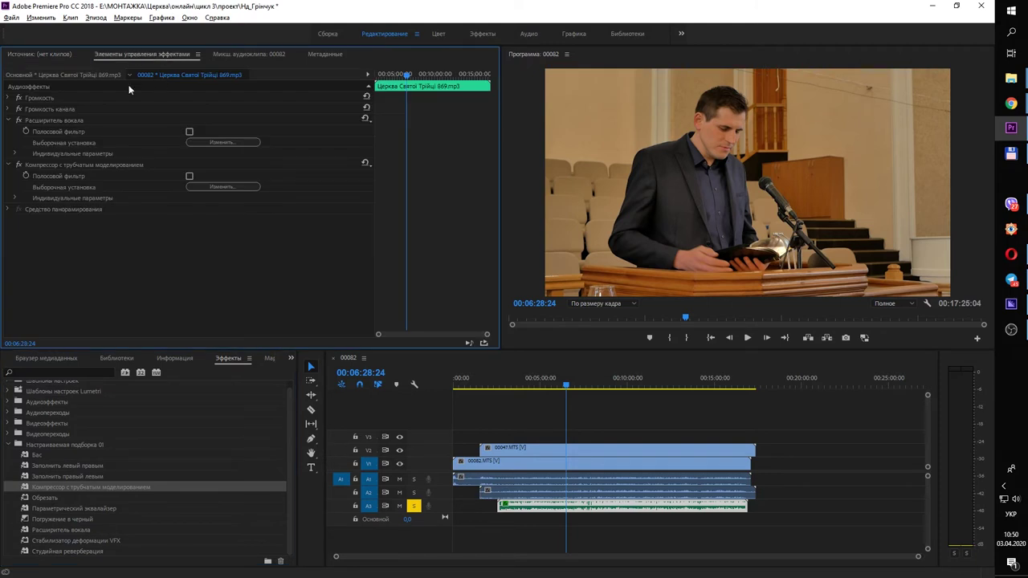
left_click(53, 120)
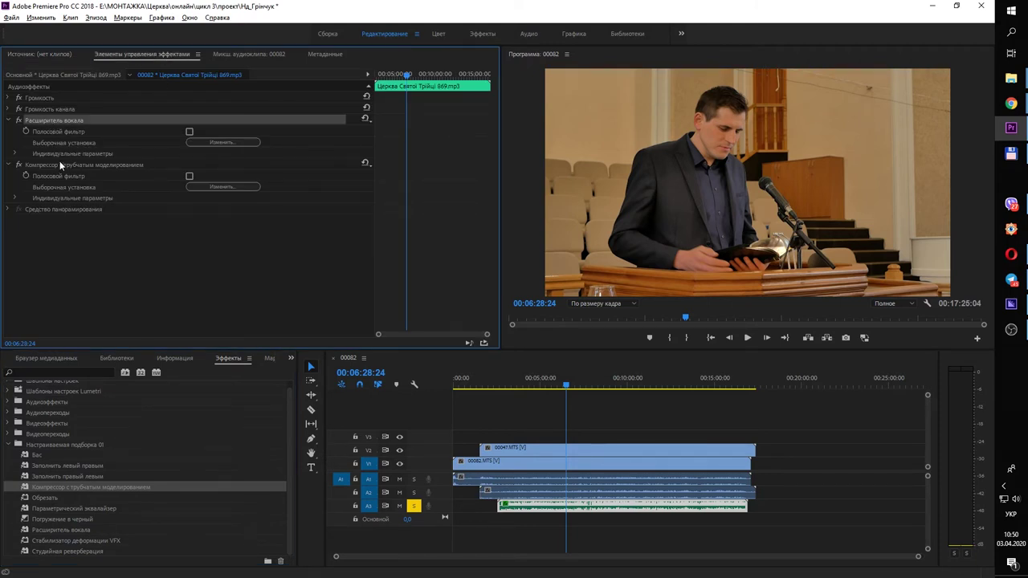
left_click(62, 166)
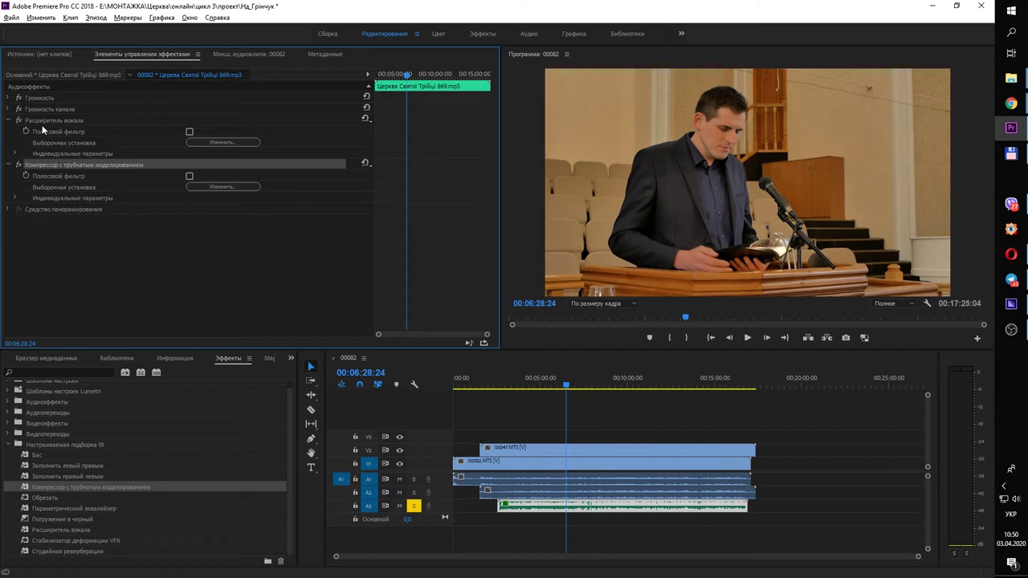
left_click(216, 143)
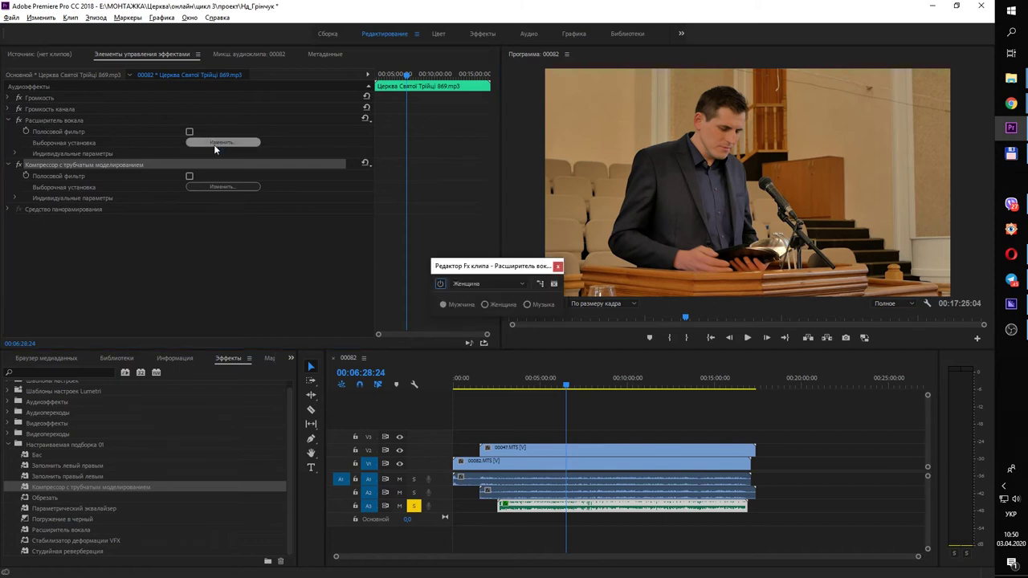
left_click(461, 304)
left_click(557, 266)
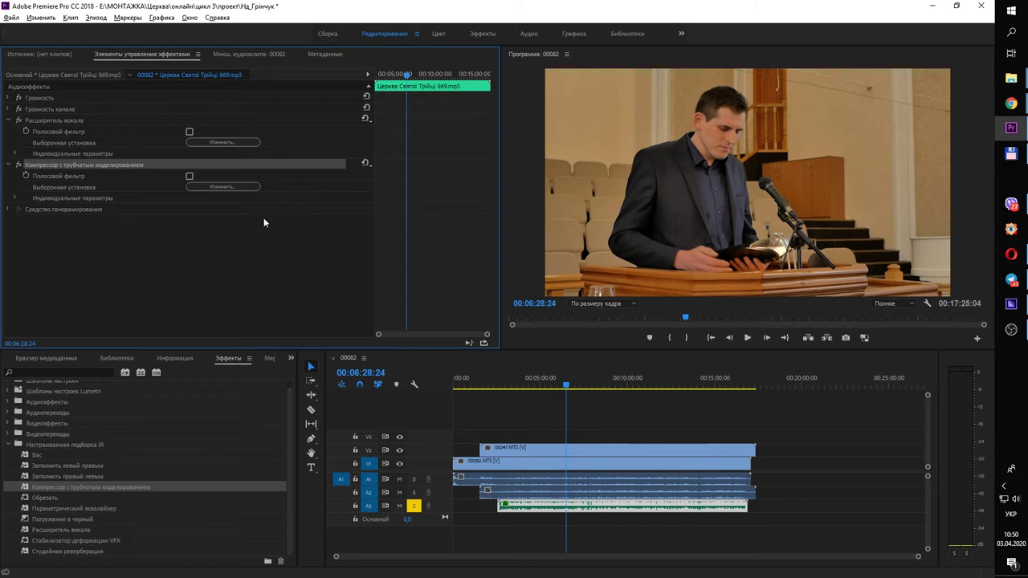
Step: Give the tube-modeled compressor the "Выравнивание голоса" preset, set its threshold to -5 dB and close the effect editor
left_click(265, 320)
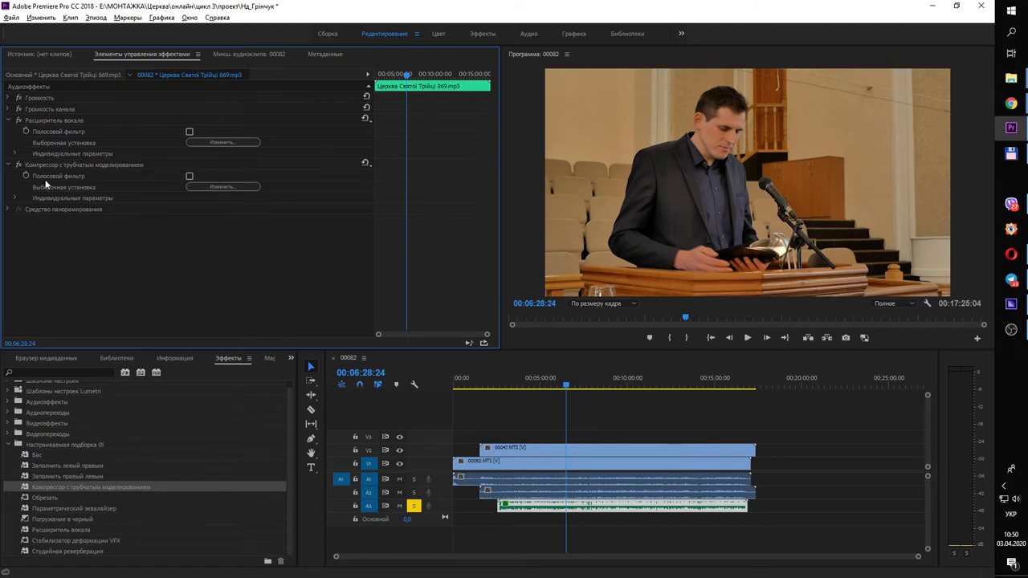
left_click(222, 187)
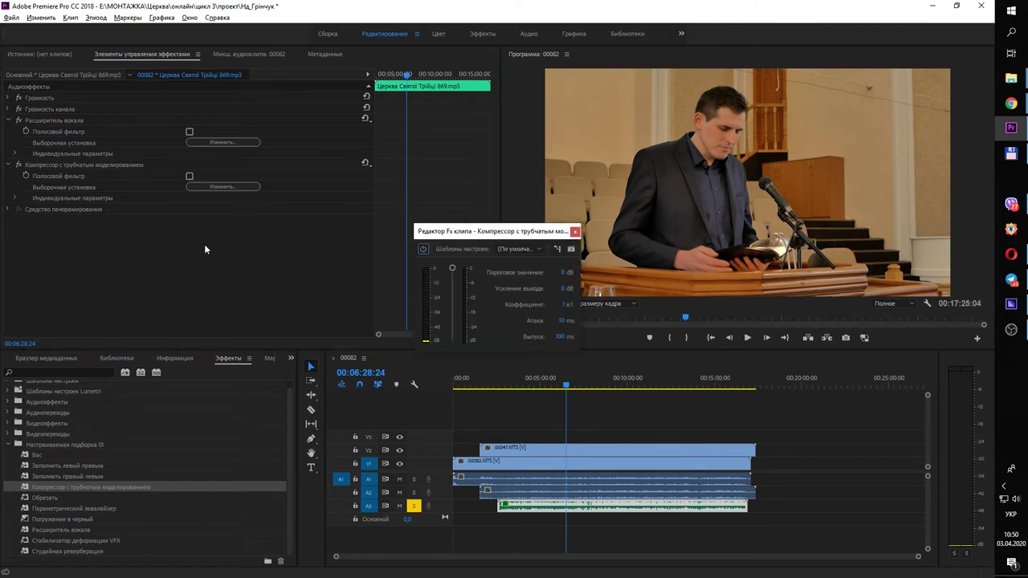
left_click(528, 250)
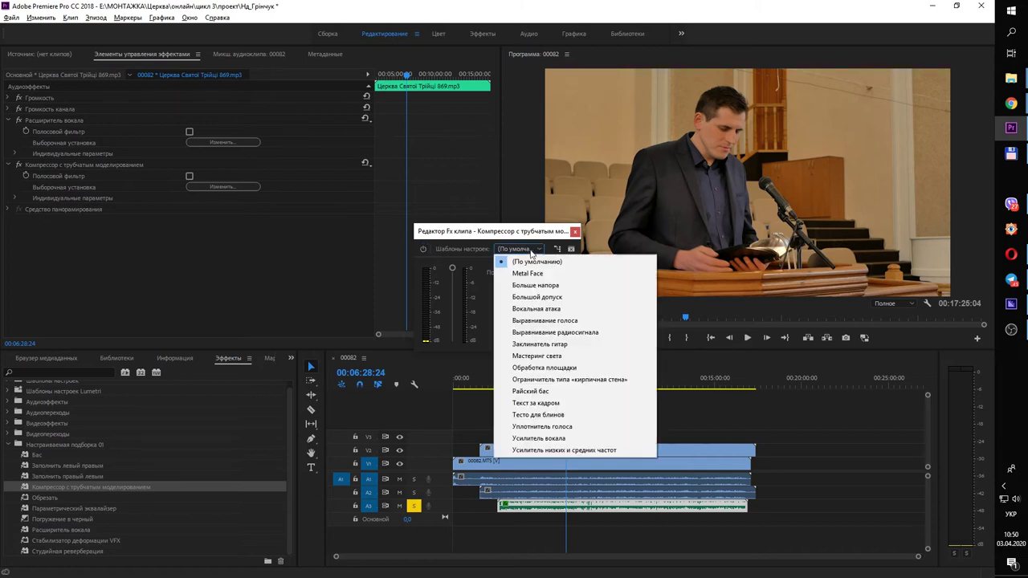
left_click(544, 321)
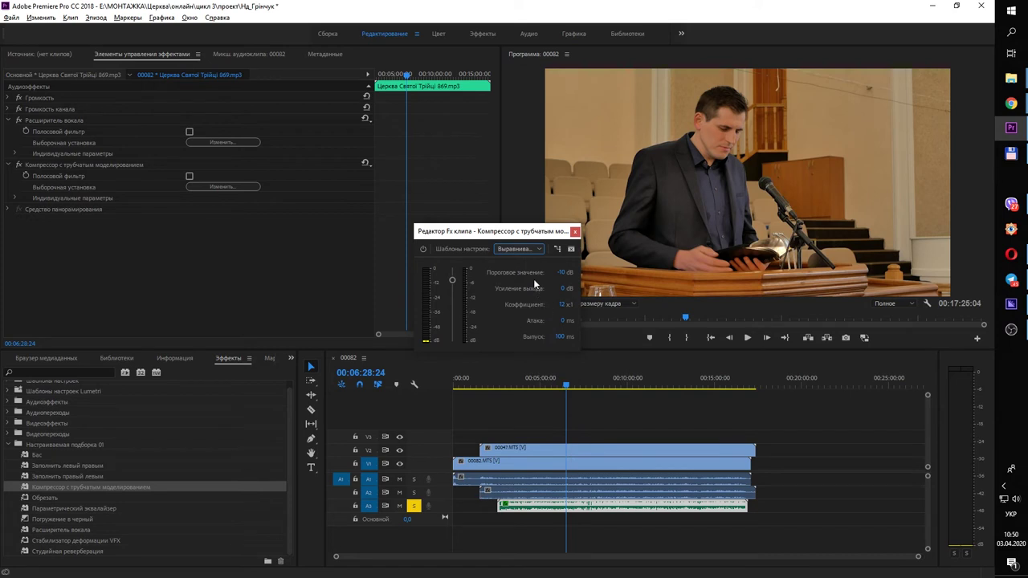
left_click(561, 272)
type("-5")
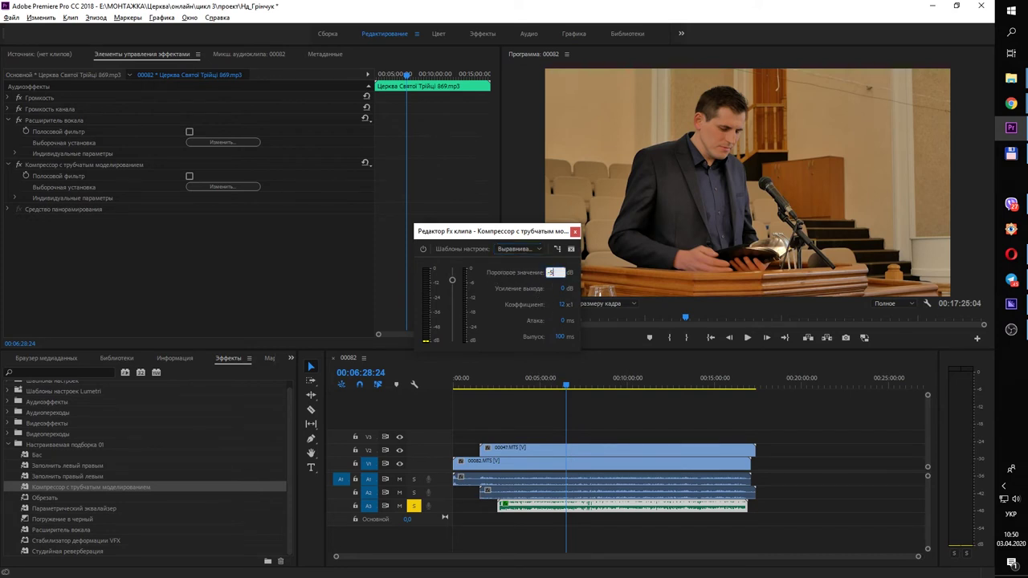
key("Return")
left_click(575, 232)
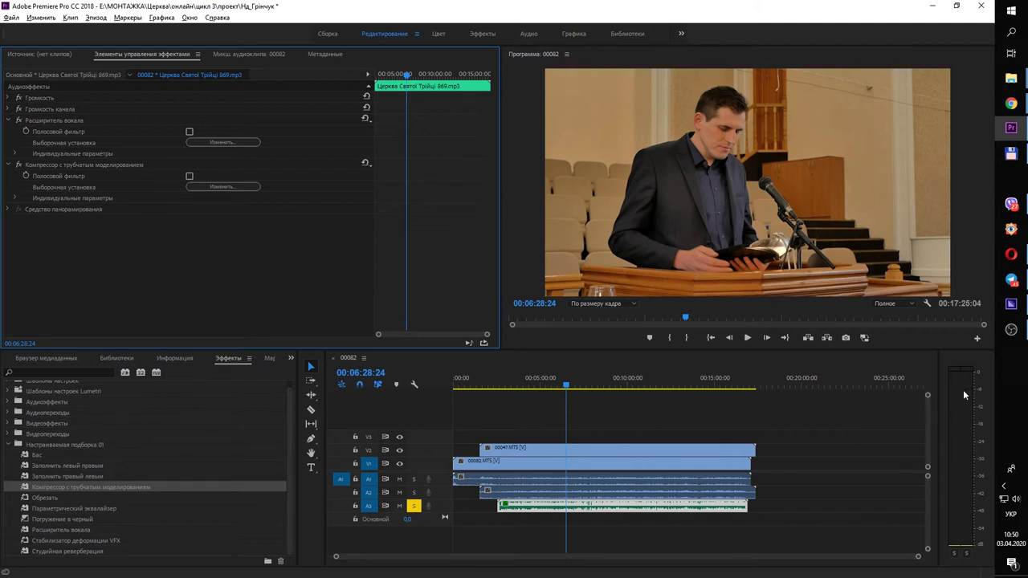
Step: Play the sequence near 00:06:28, 00:11:14 and 00:13:44 to check the processed recording's level on the audio meters
left_click(691, 413)
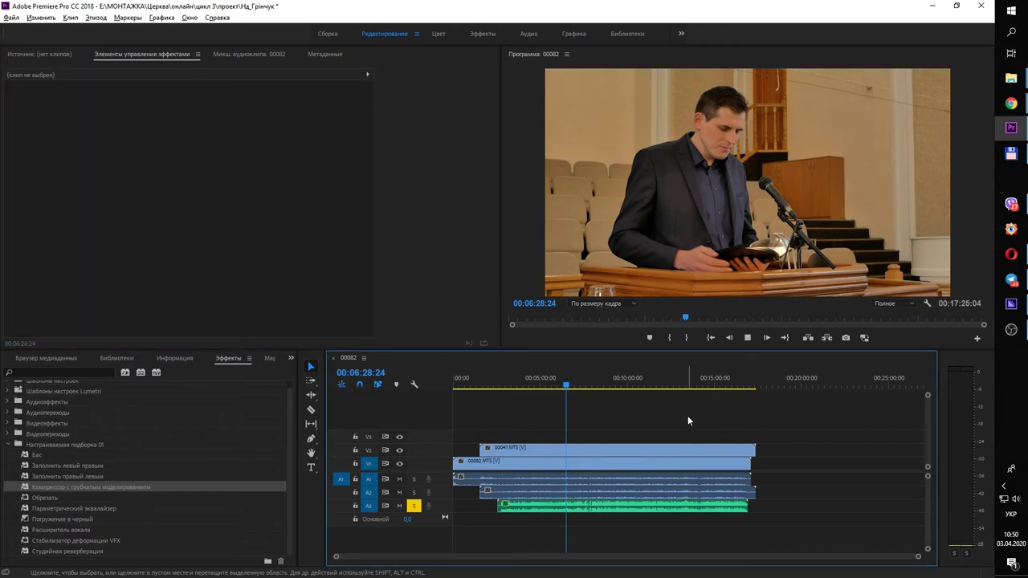
key("space")
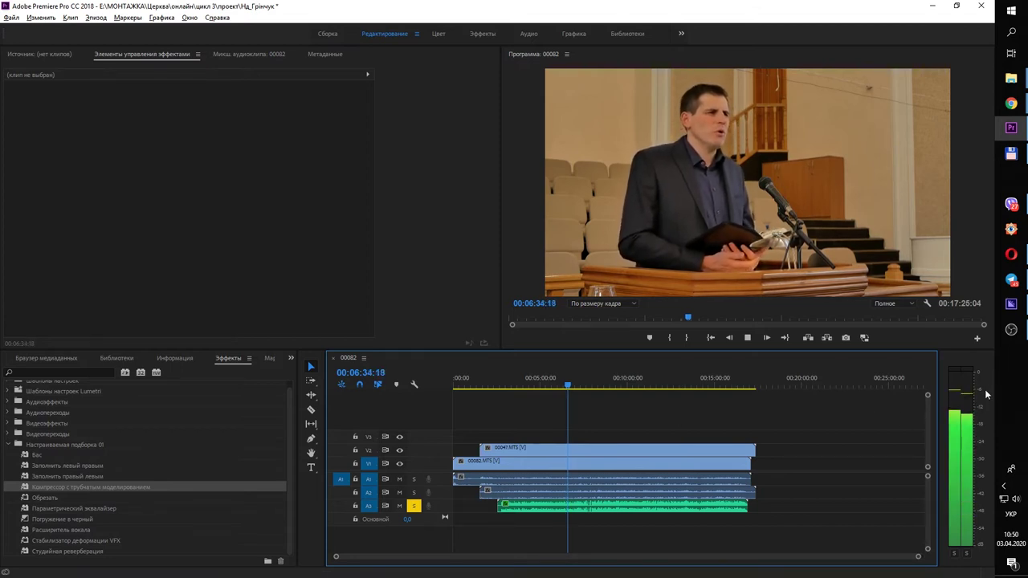
key("space")
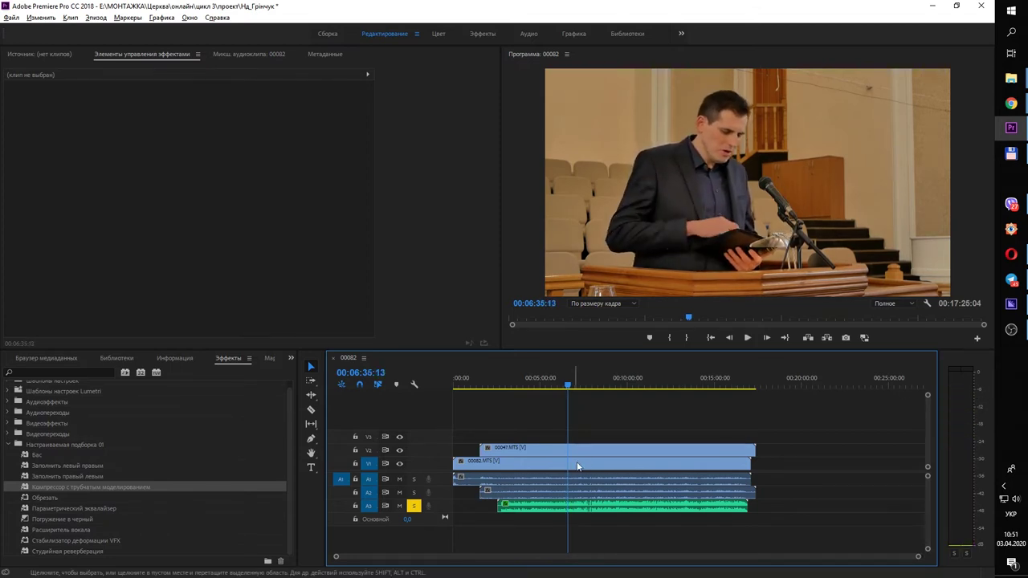
left_click(648, 384)
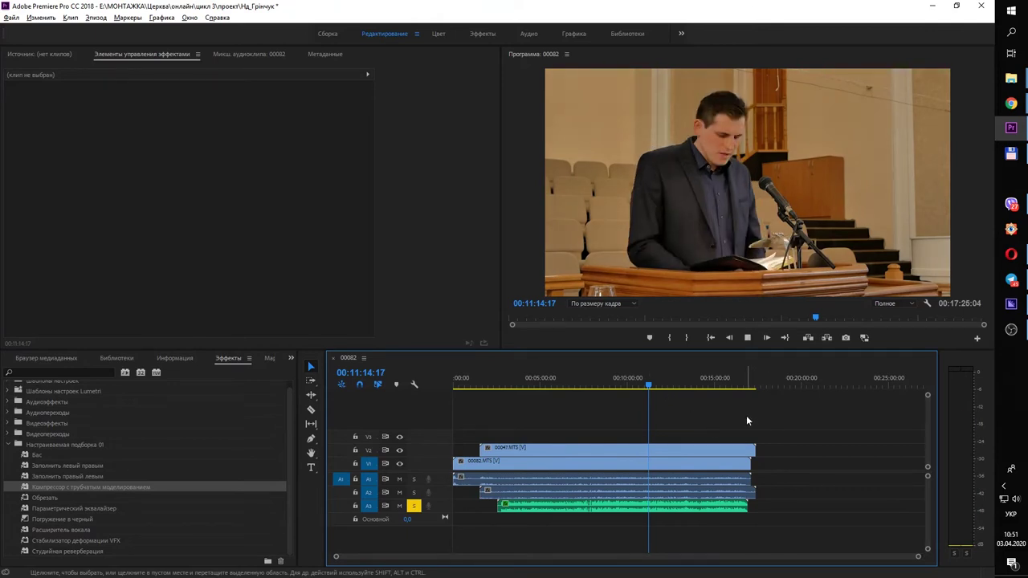
key("space")
left_click_drag(698, 387, 693, 385)
key("space")
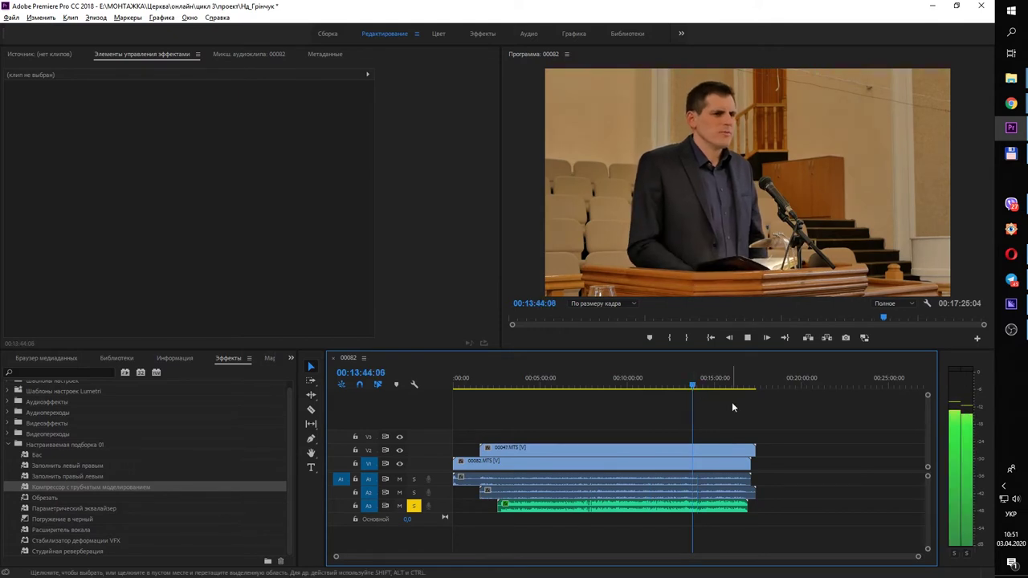
Step: Play the sequence near 00:15:59 to check the processed audio's level close to the end of the recording
left_click(729, 387)
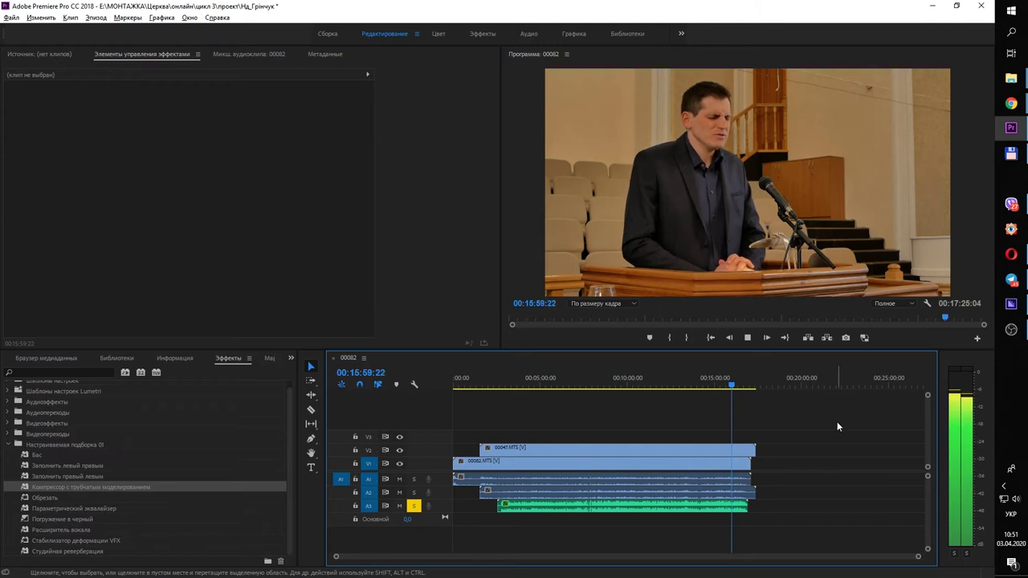
key("space")
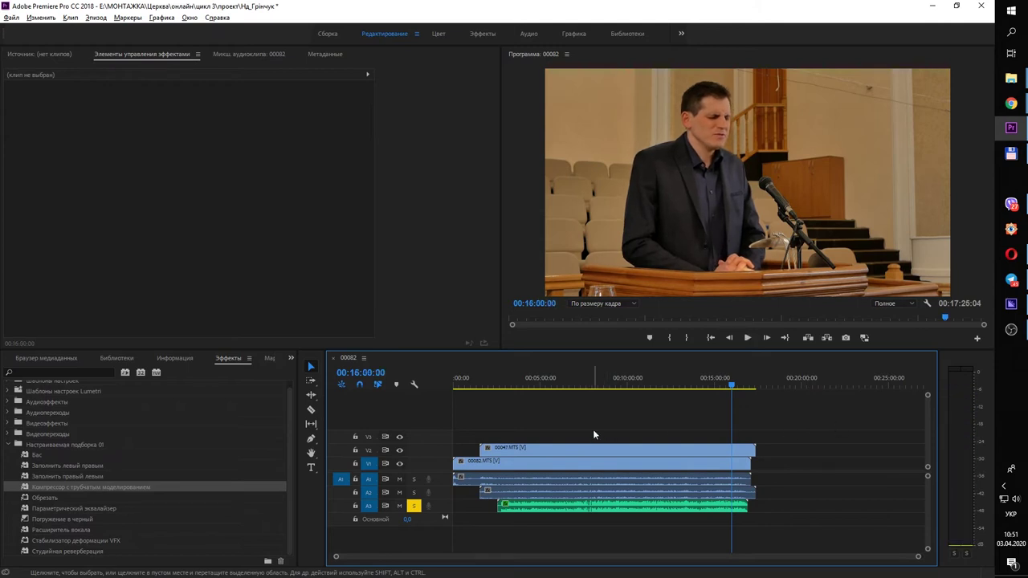
Step: Cut the clips on all video and audio tracks at 00:02:45:02 with the Razor tool, just before the sermon begins
left_click(504, 385)
key("equal")
key("equal")
key("equal")
left_click(666, 384)
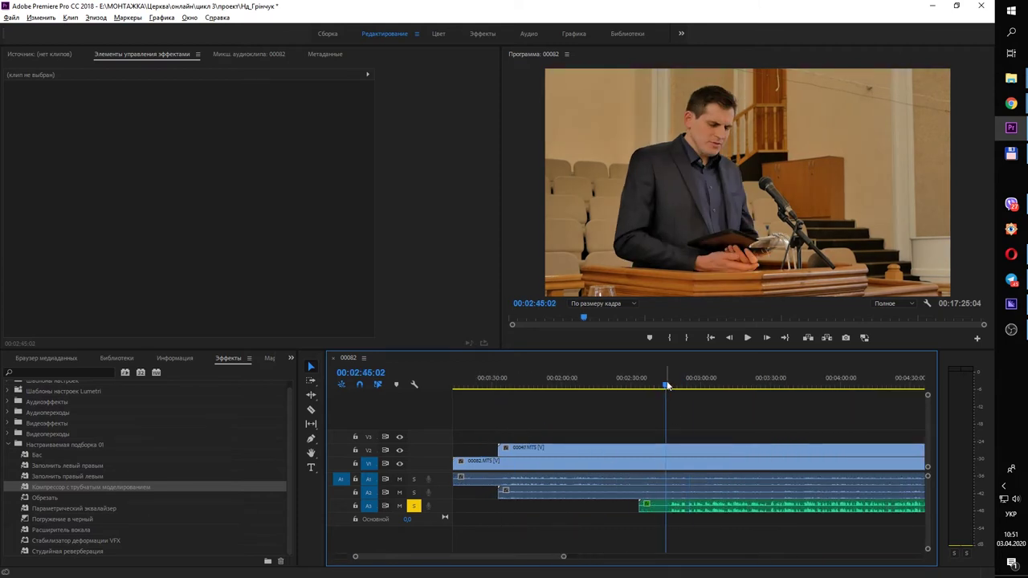
left_click(312, 410)
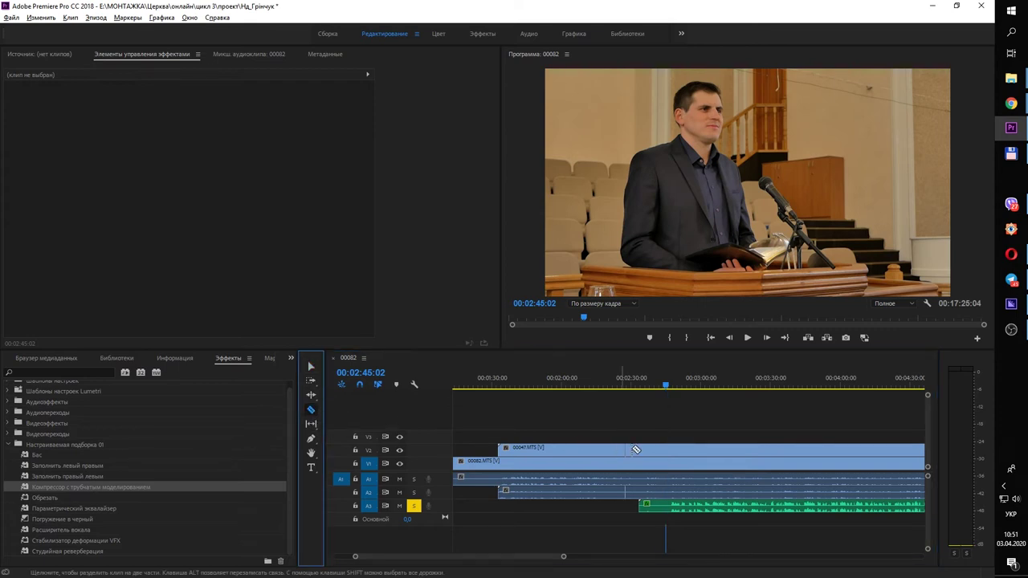
left_click(672, 507, "shift")
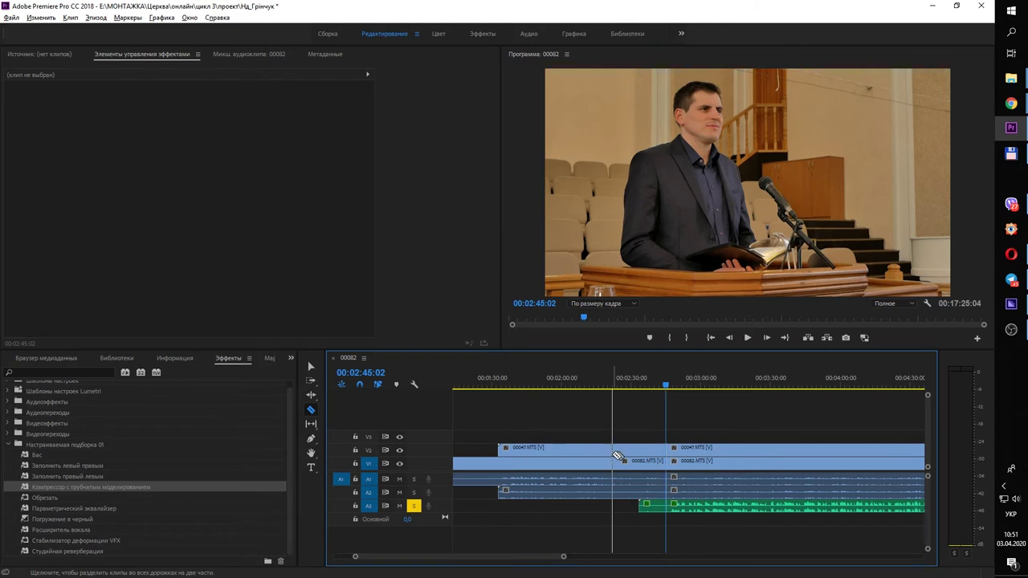
Step: Delete all the video and audio segments that lie before the cut at 00:02:45:02
left_click(702, 385)
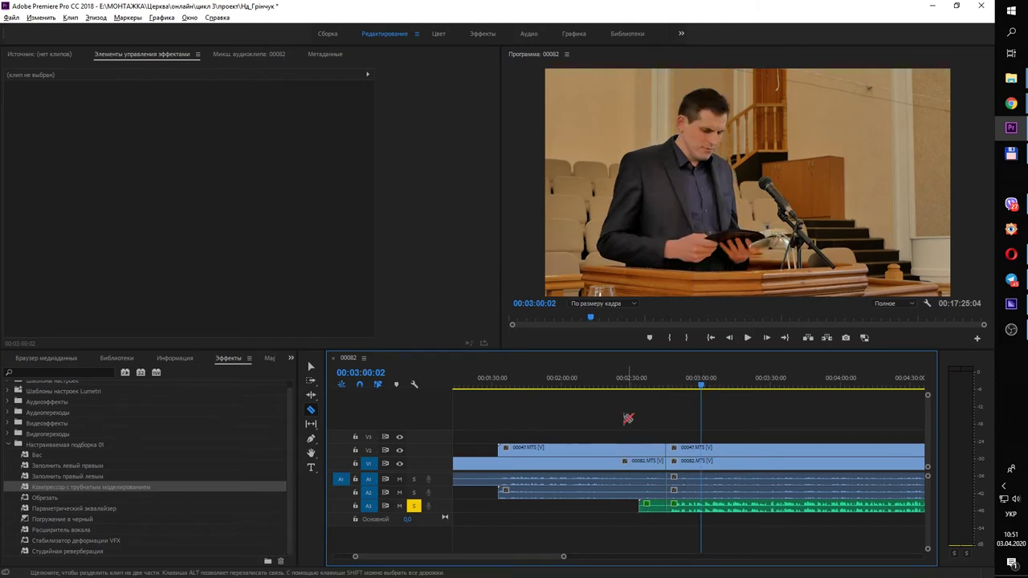
left_click(311, 366)
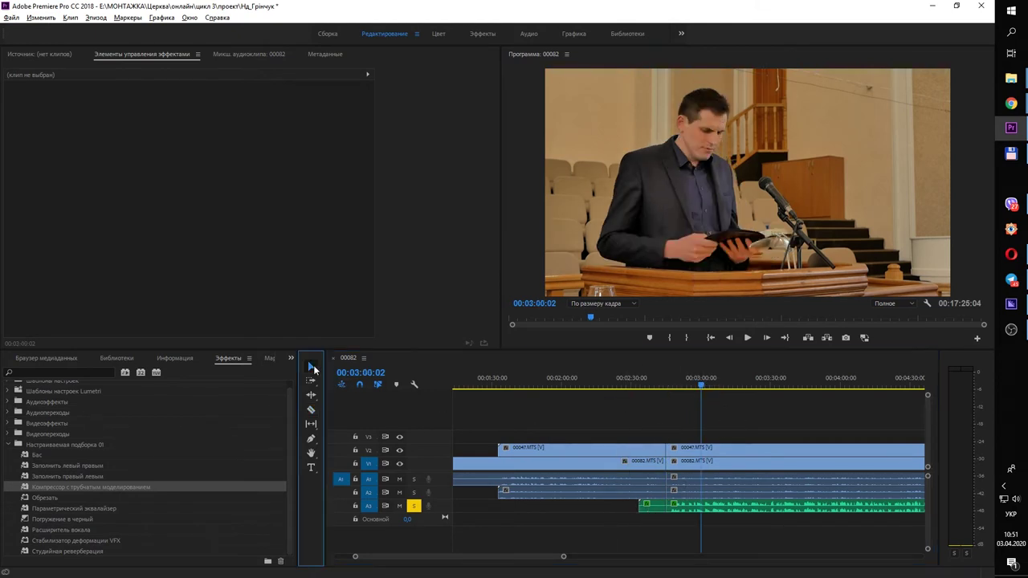
left_click_drag(519, 414, 649, 435)
key("Delete")
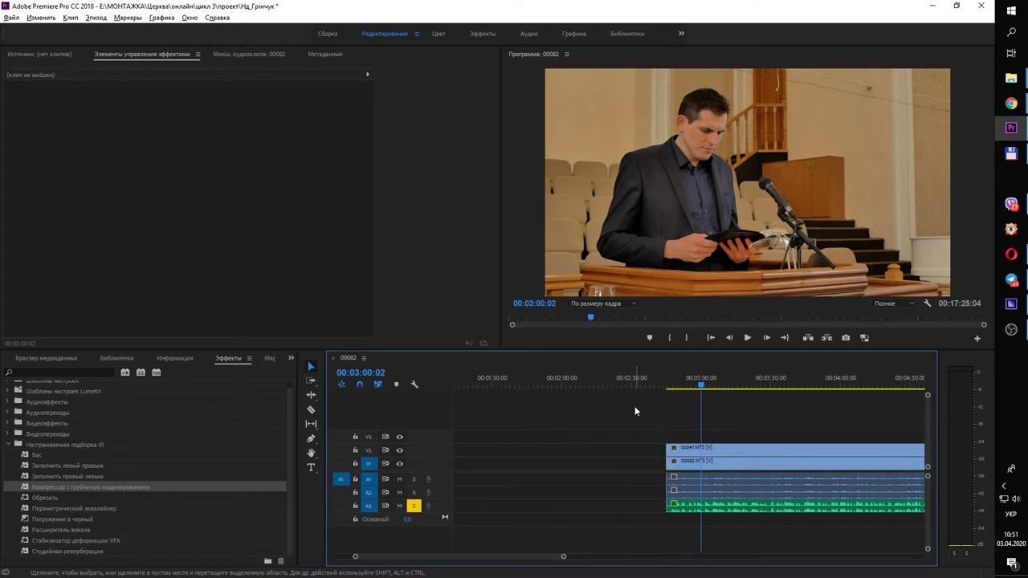
Step: Play the sequence from about 00:02:44:10 to check how the trimmed footage begins
left_click(599, 459)
left_click_drag(674, 383, 669, 383)
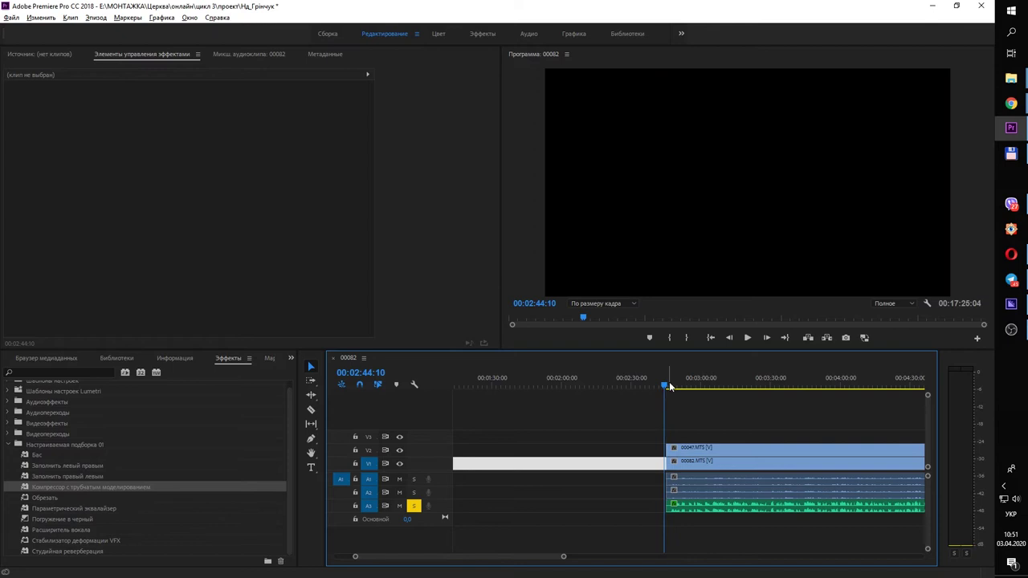
left_click(719, 421)
key("space")
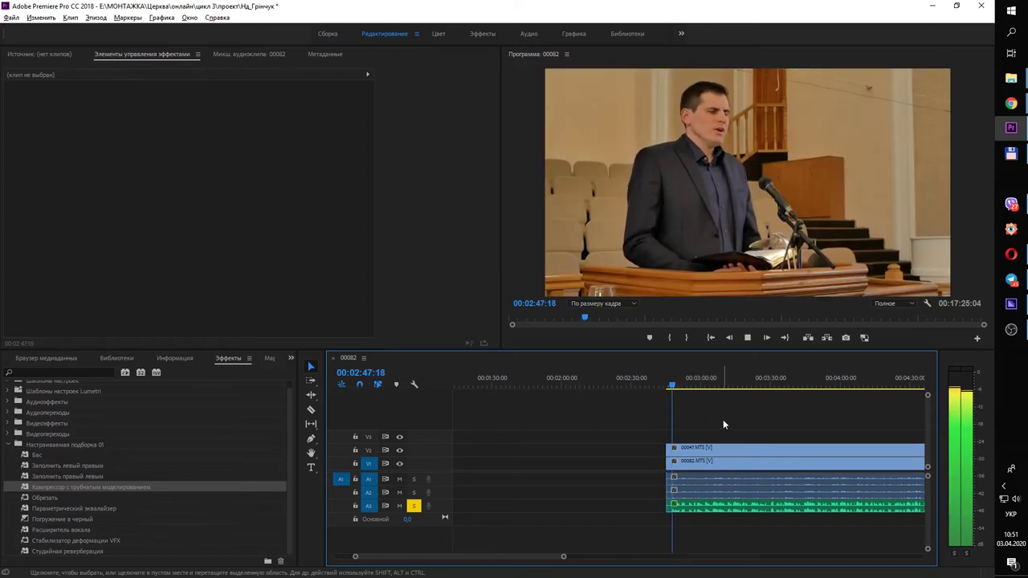
key("space")
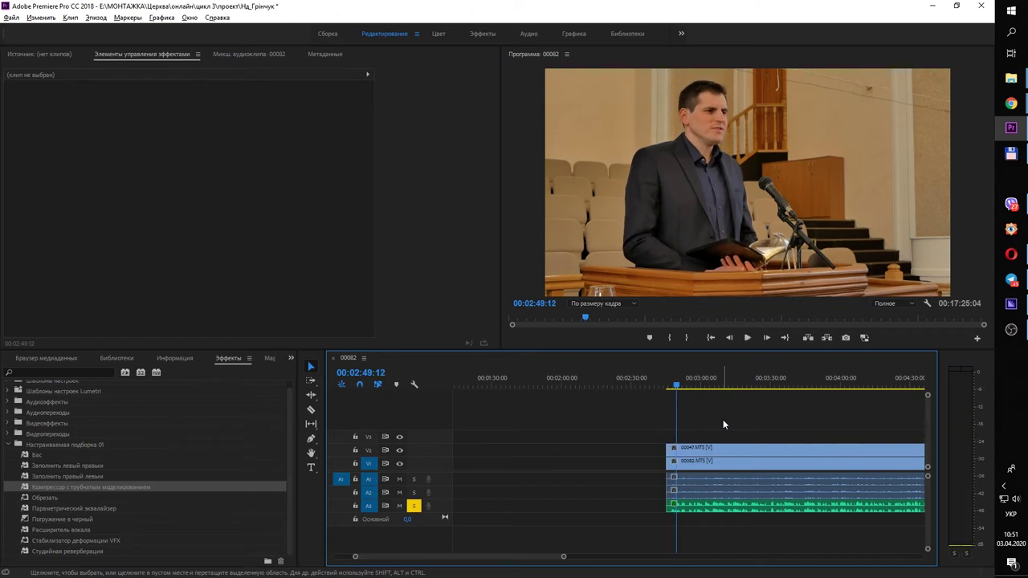
Step: Close the empty gap before the remaining clips and return the playhead to 00:00:00:00
scroll(590, 421, "down", 3)
left_click(538, 447)
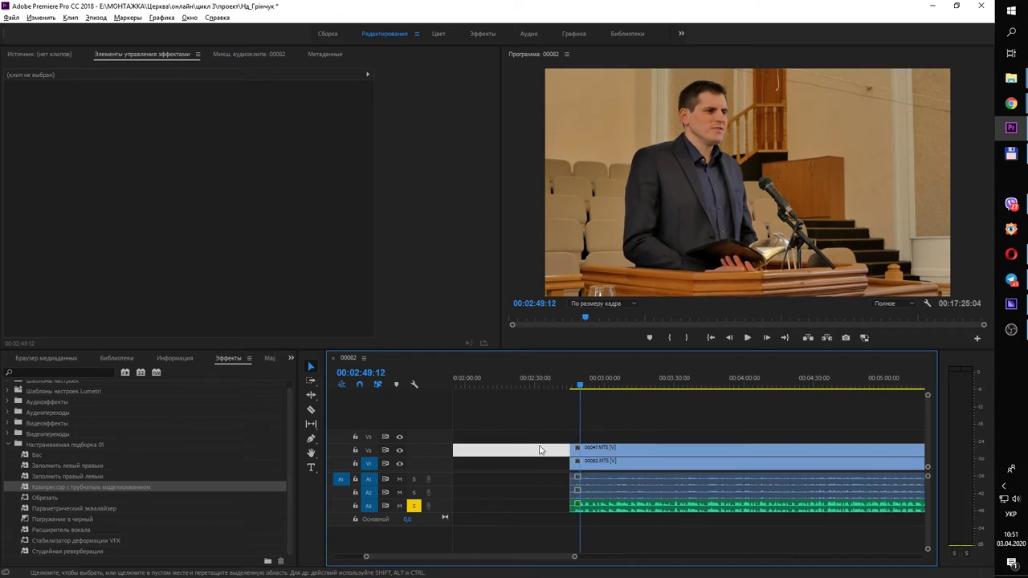
key("Delete")
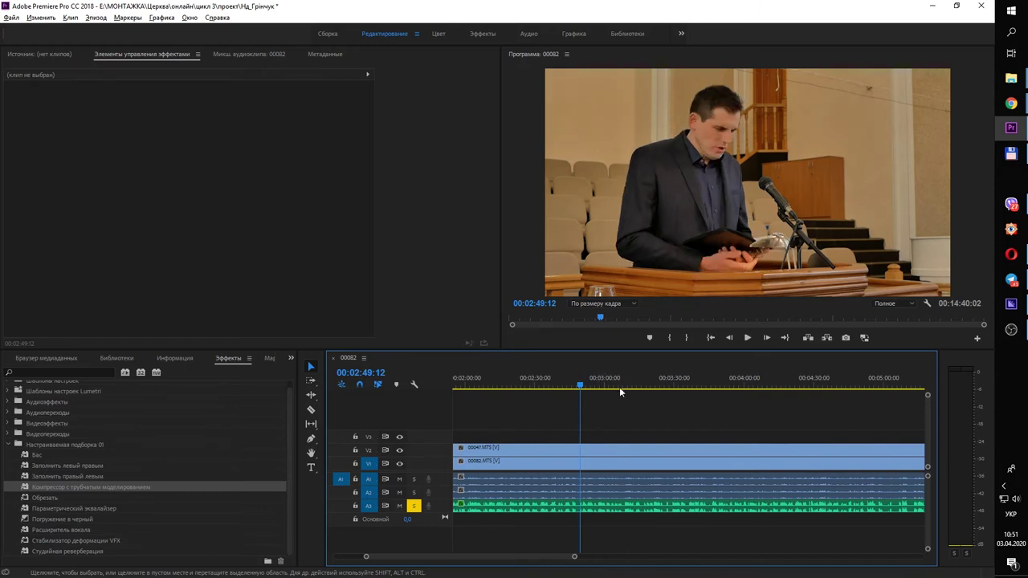
scroll(481, 405, "up", 8)
mouse_move(464, 386)
left_mouse_down()
mouse_move(454, 385)
mouse_move(480, 385)
mouse_move(454, 386)
left_mouse_up()
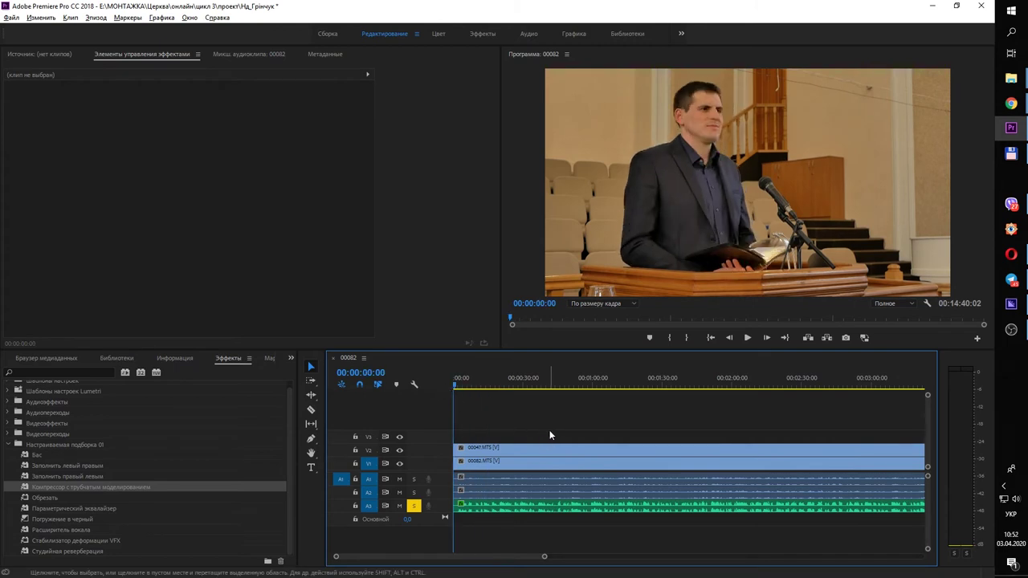
Step: Move the playhead to 00:00:15:11 and place the 00082.MTS video on track V3, above 00047.MTS
left_click(490, 385)
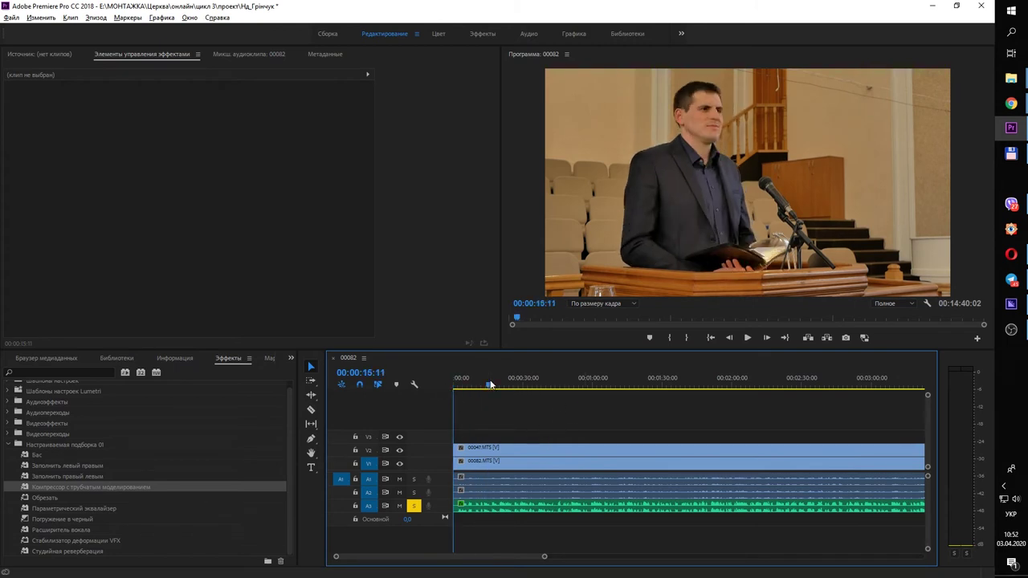
left_click(533, 448)
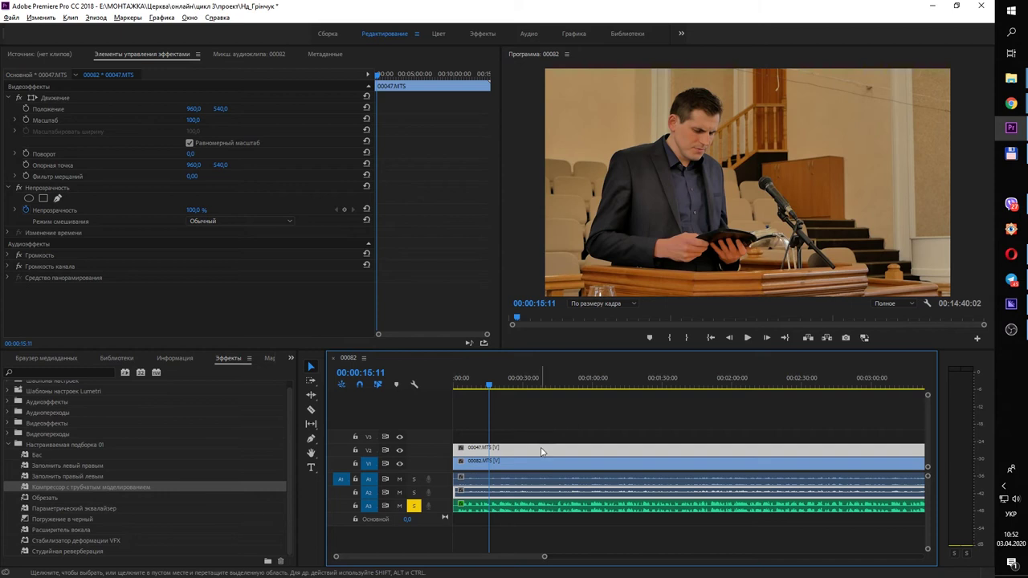
left_click(528, 466)
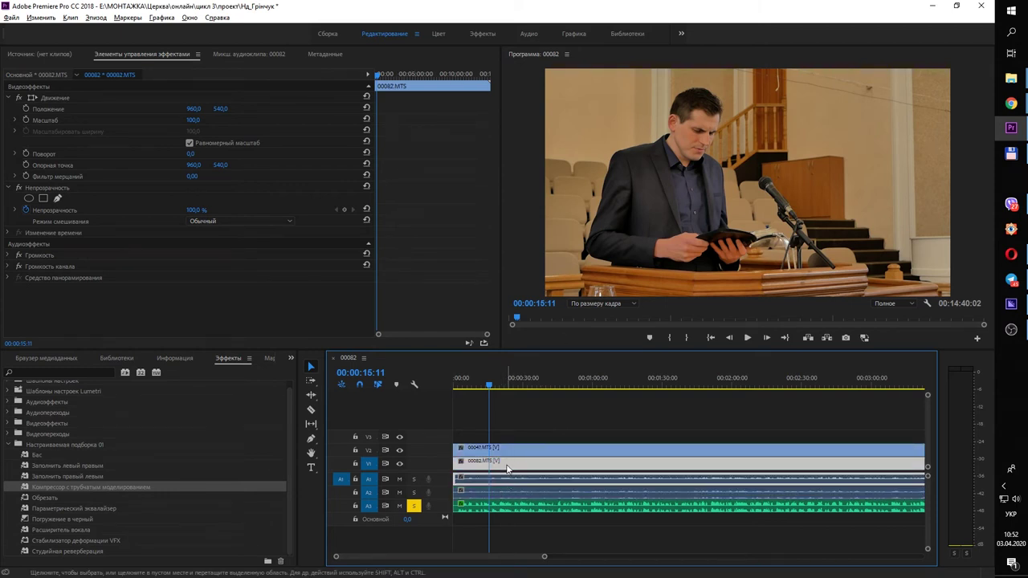
left_click_drag(506, 467, 515, 444)
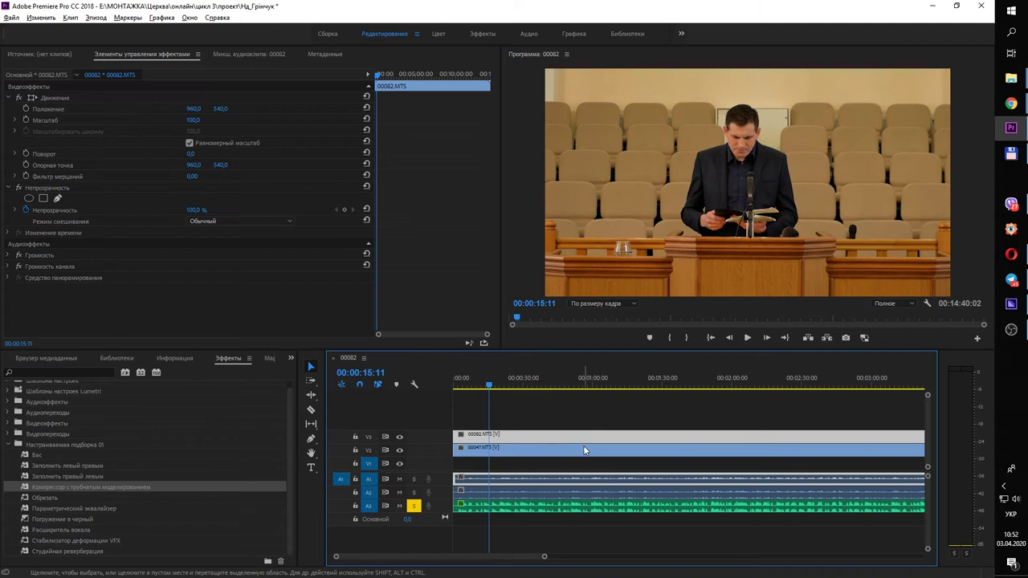
Step: Set the rotation of the 00082.MTS clip on V3 to -0,5° to level the front camera's picture
left_click(587, 405)
key("minus")
key("minus")
key("minus")
key("minus")
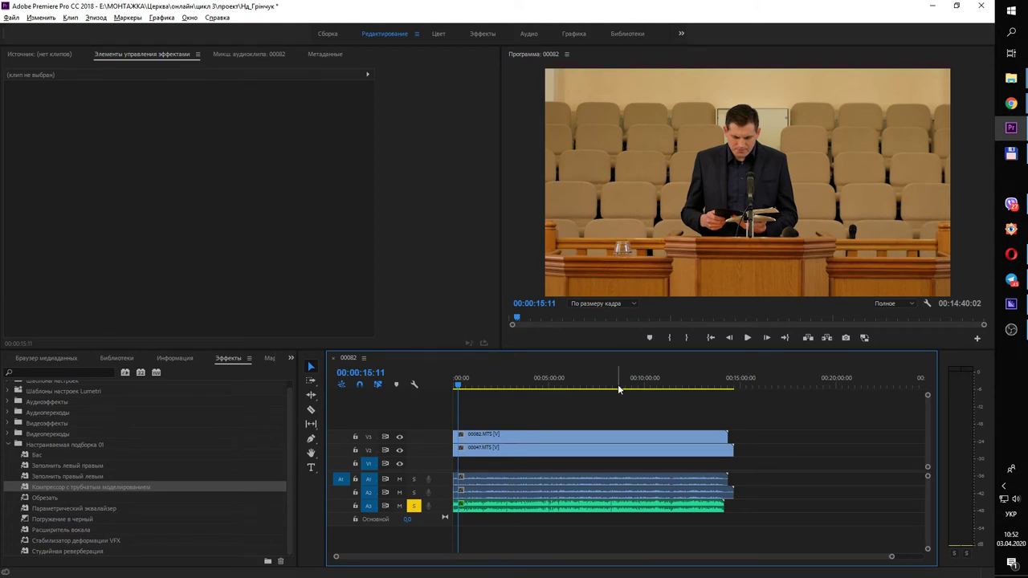
left_click(540, 437)
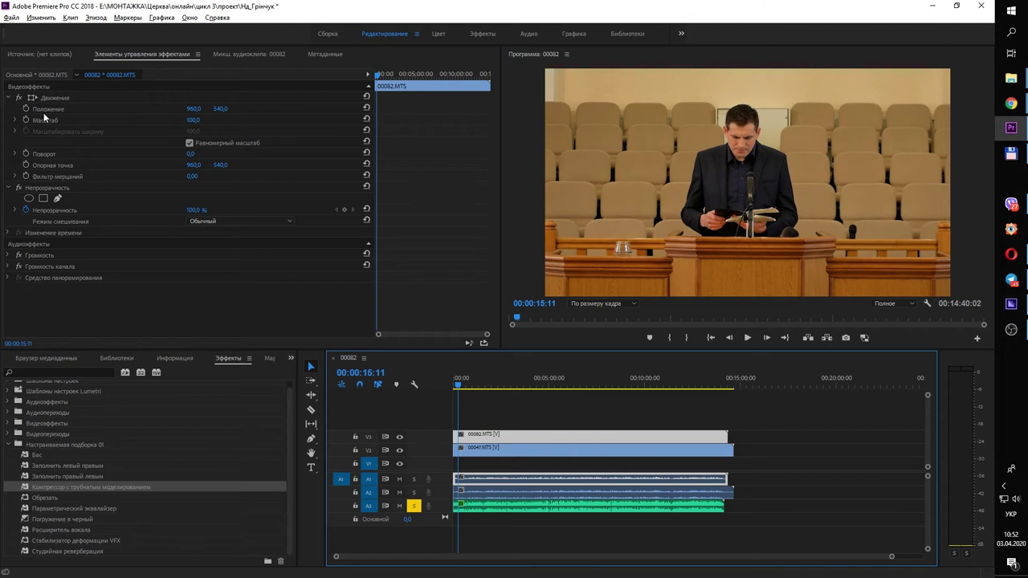
left_click(190, 154)
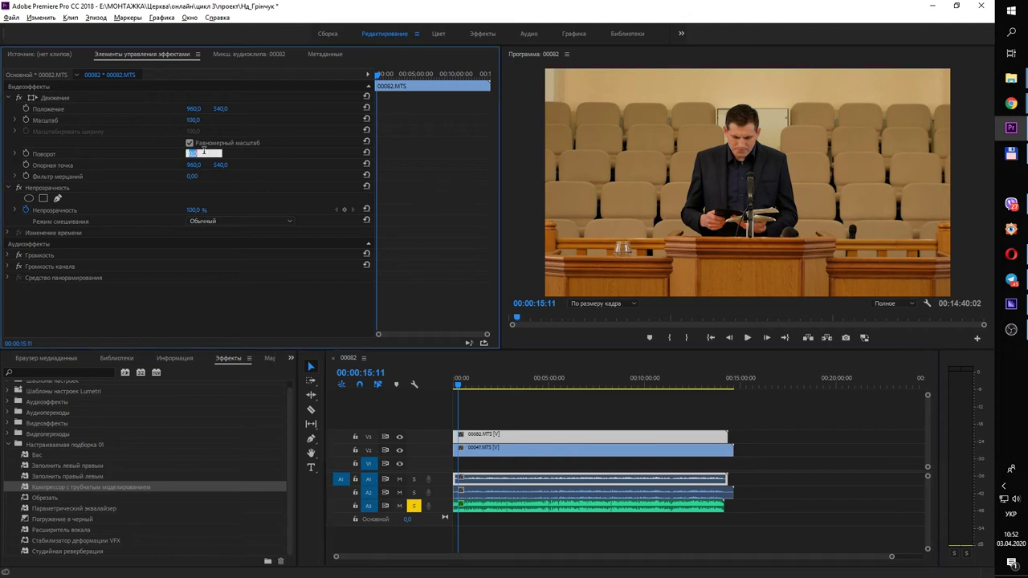
type("-0,5")
key("Return")
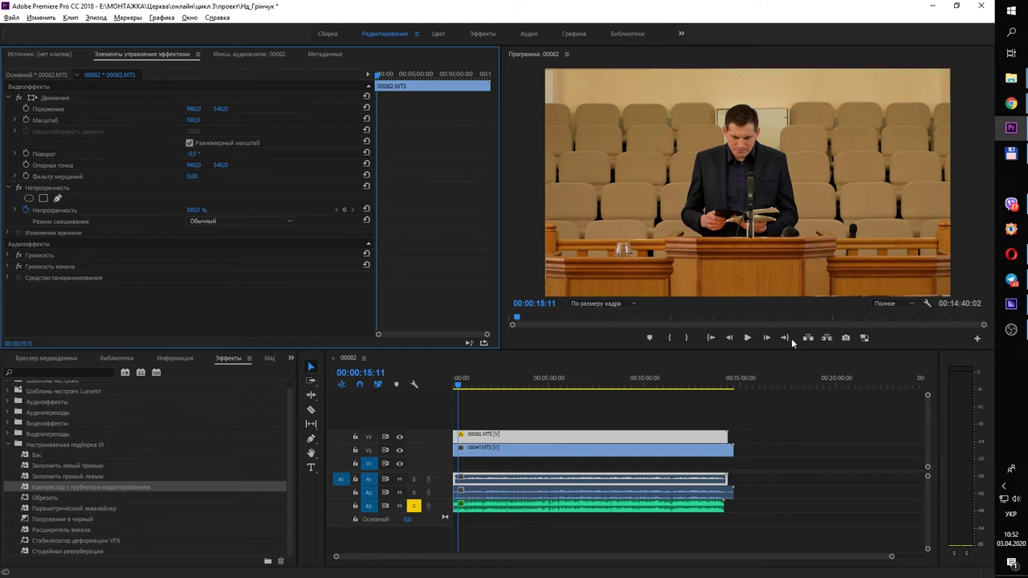
Step: Set the scale of the 00082.MTS clip to 102 to cover the frame's empty edges
left_click(681, 420)
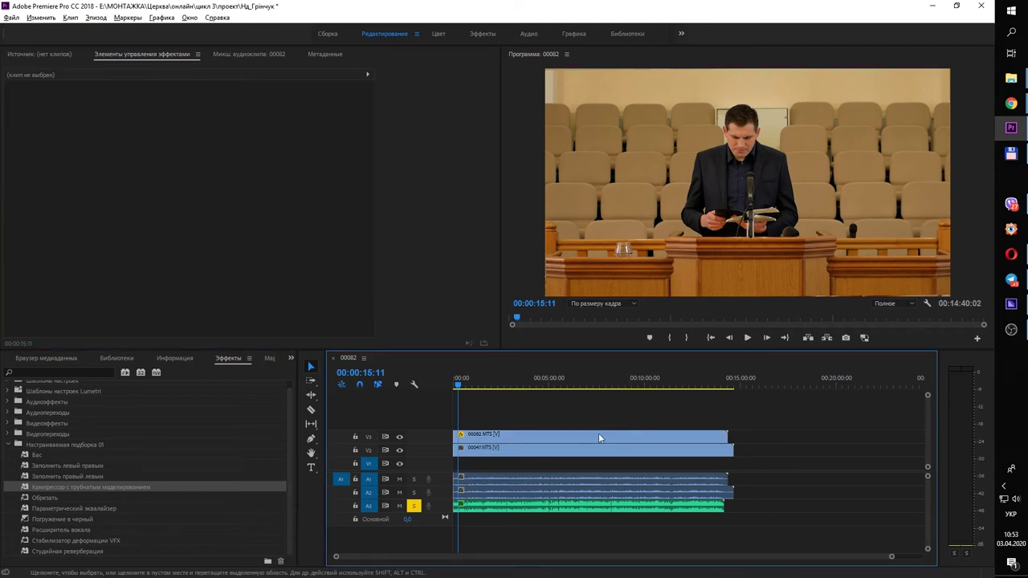
left_click(560, 443)
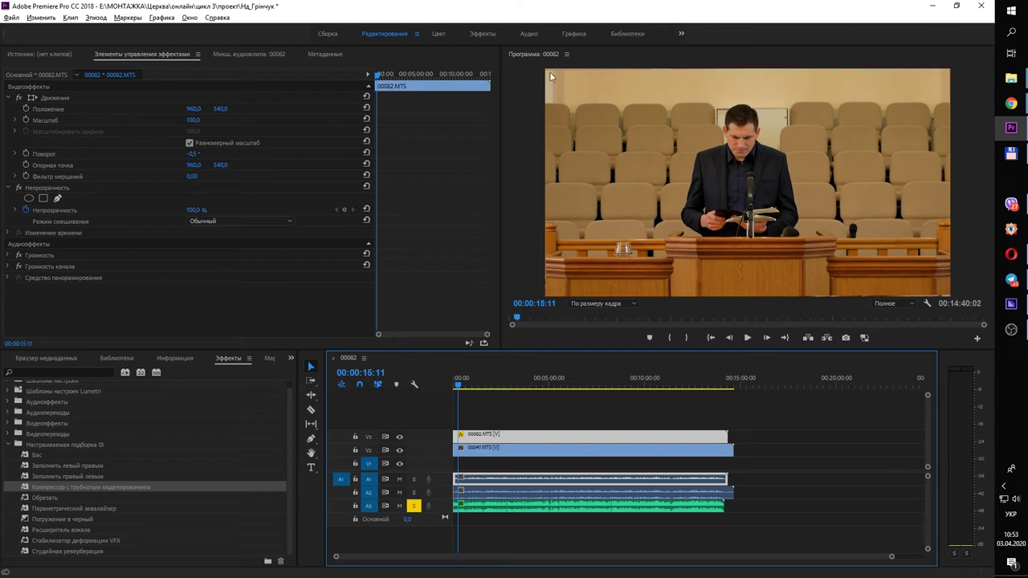
left_click(193, 121)
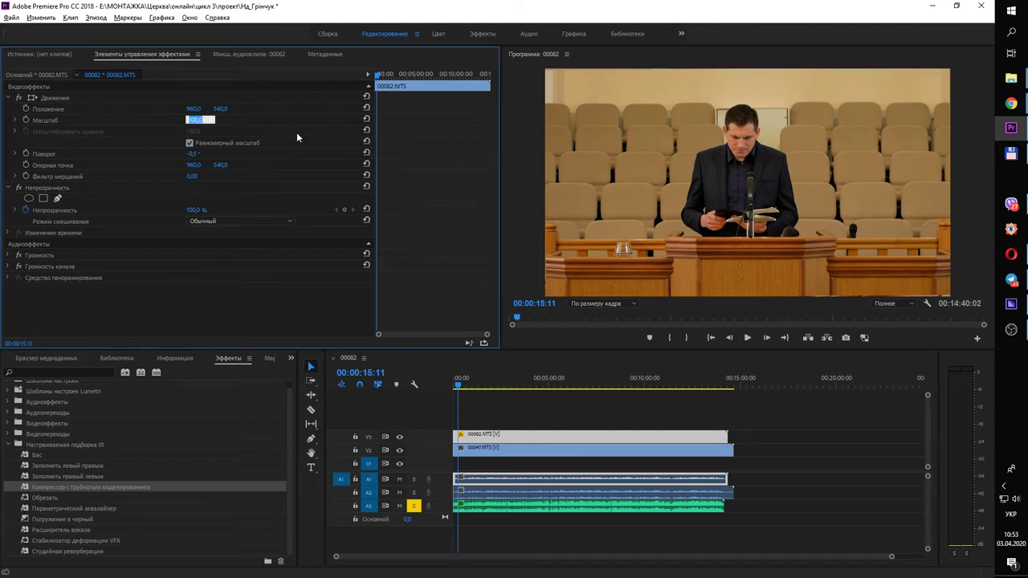
type("102")
key("Return")
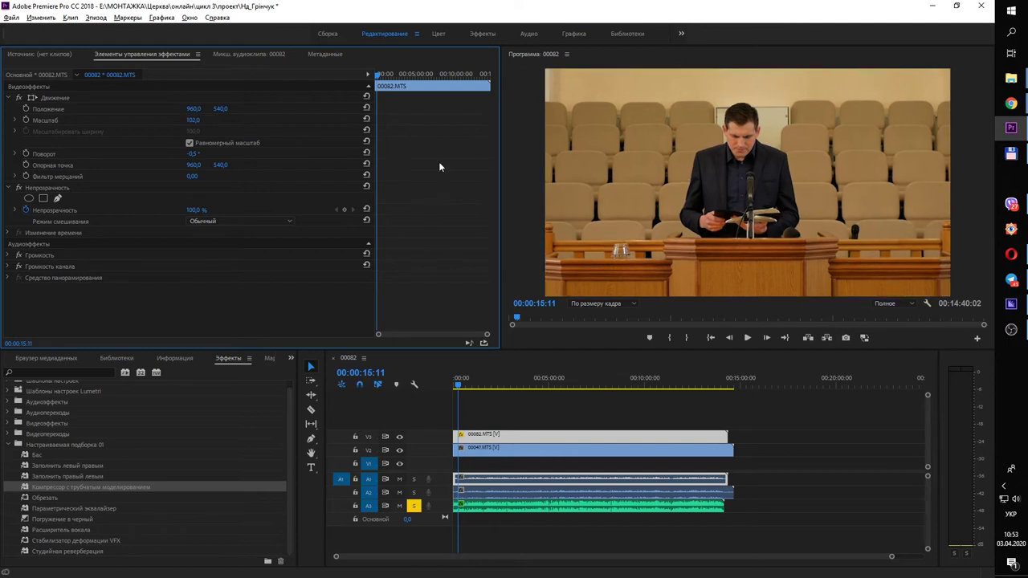
Step: Hide track V3 at 00:02:42:15 and play the side-camera footage of 00047.MTS from there
left_click(505, 384)
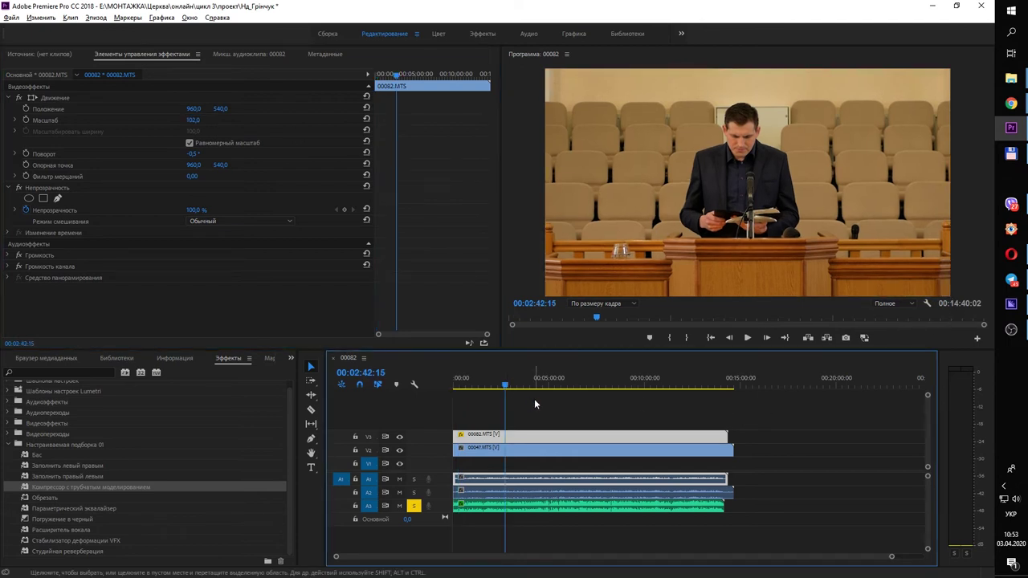
left_click(535, 397)
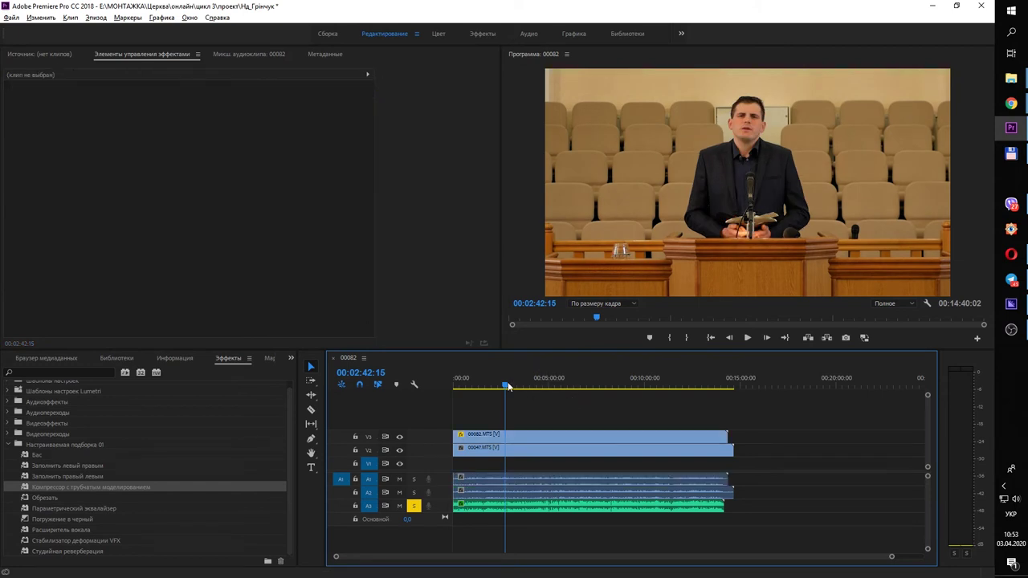
left_click(534, 439)
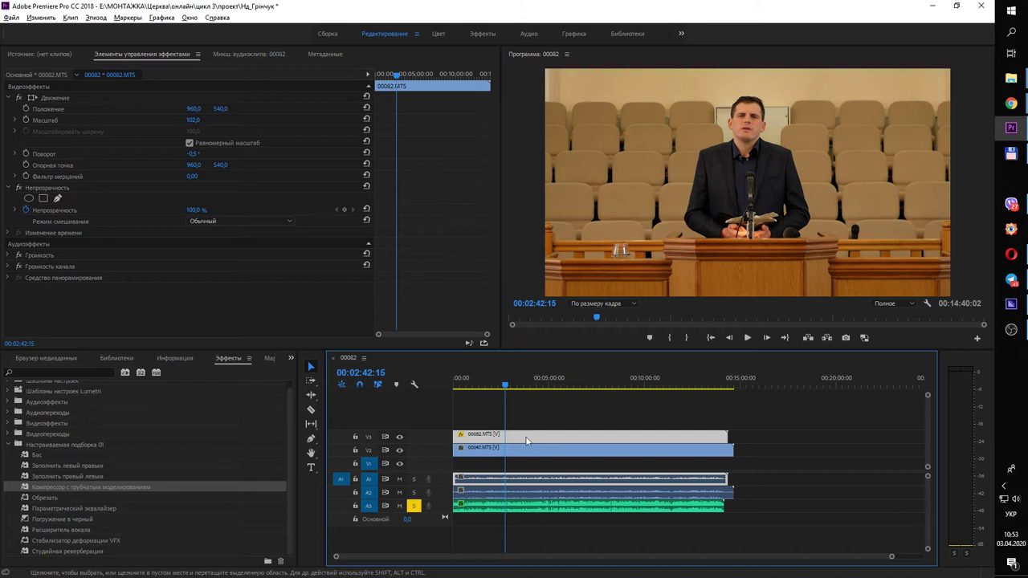
left_click(400, 438)
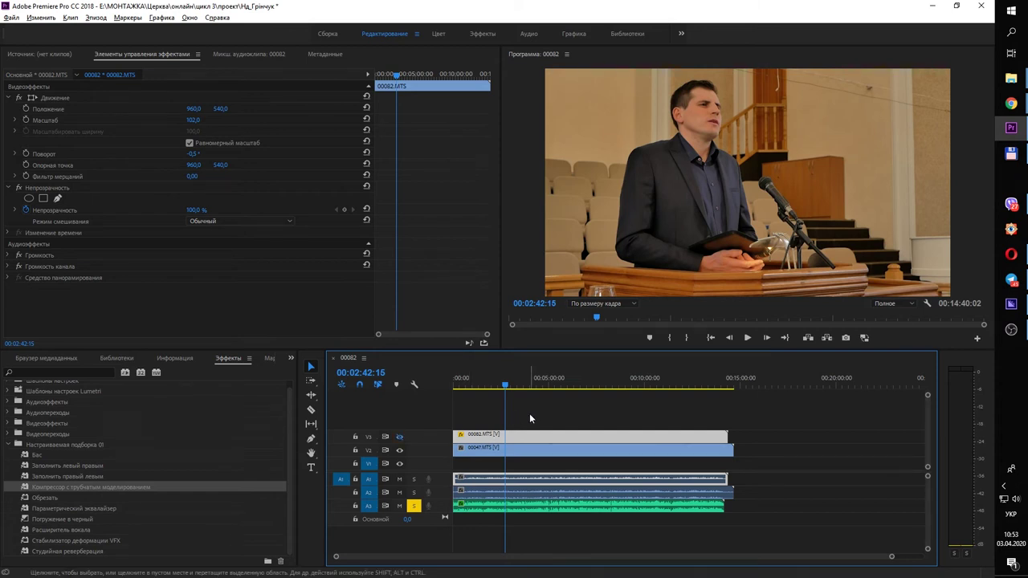
key("space")
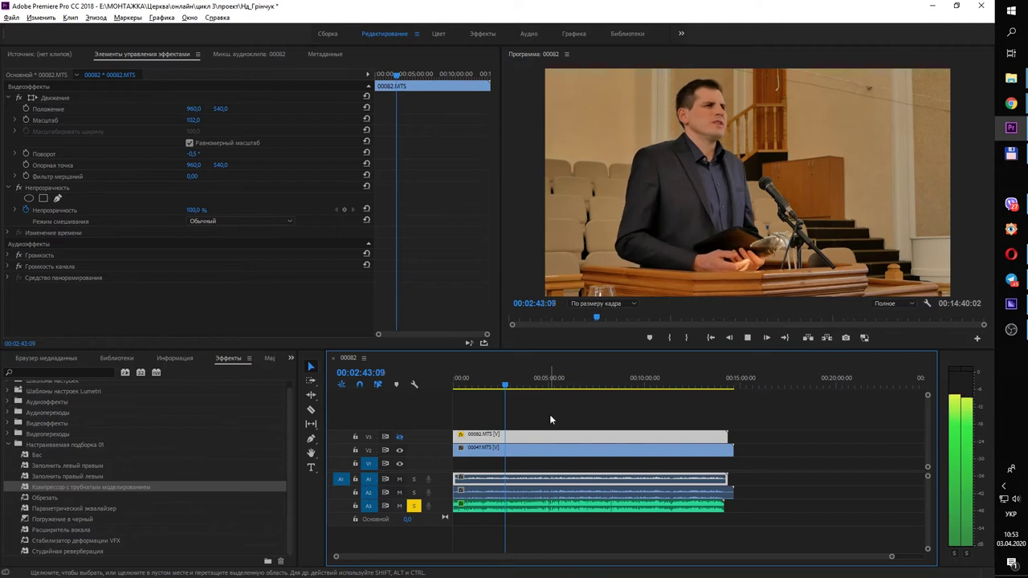
left_click(549, 414)
key("space")
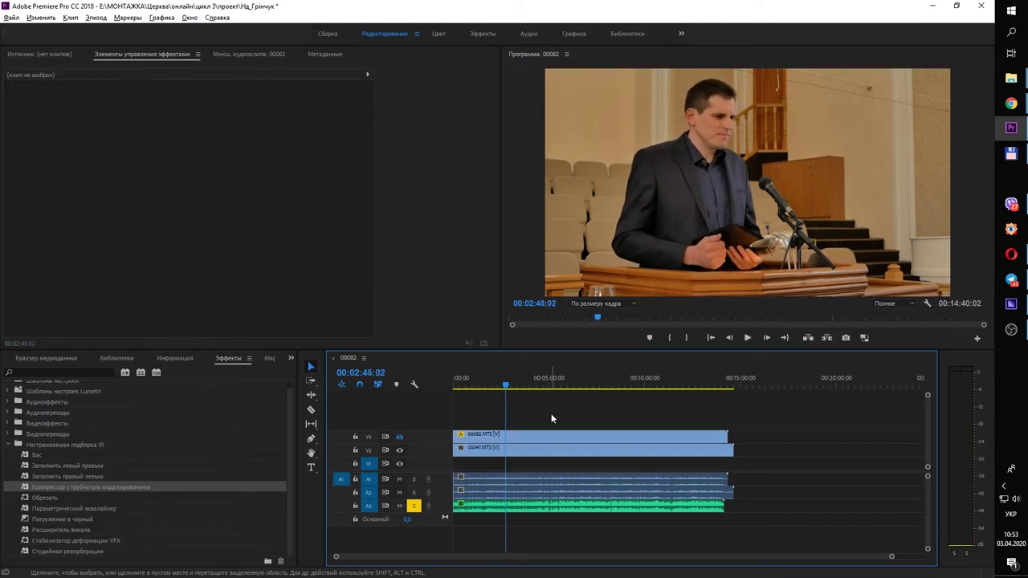
Step: Play the side-camera footage near 00:05:18, then move the playhead to 00:01:54:00 and show track V3 again
left_click(554, 387)
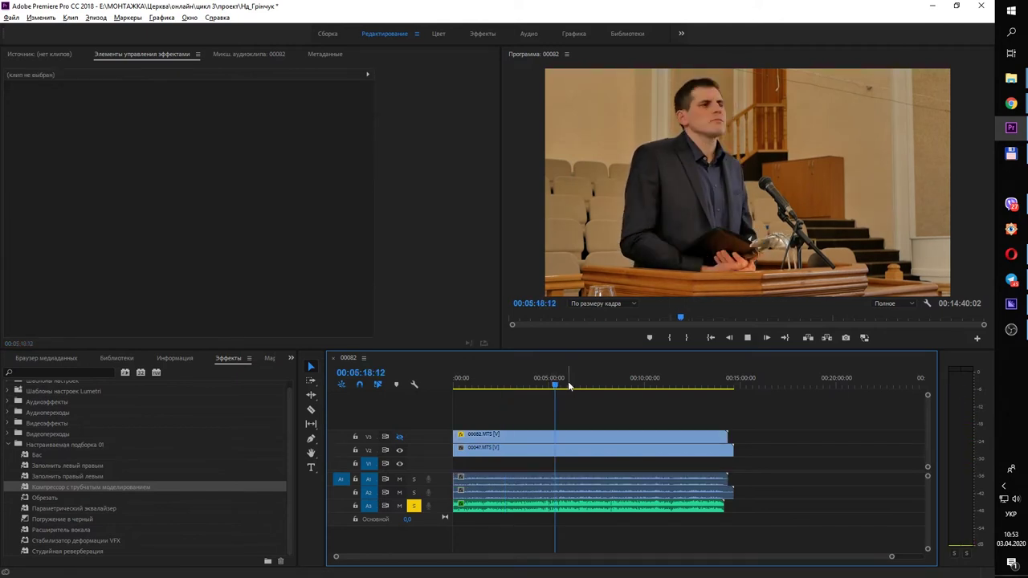
key("space")
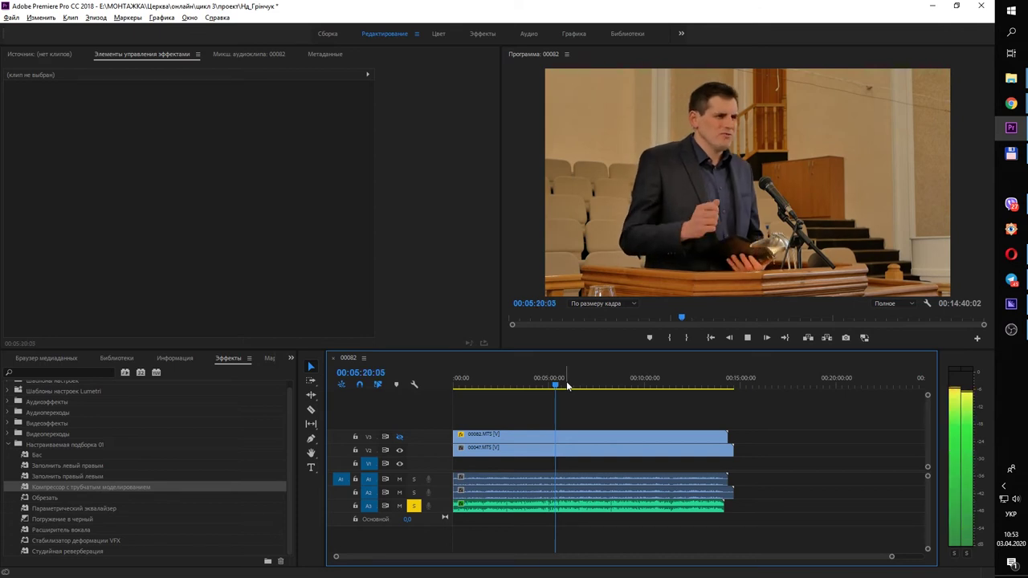
key("space")
left_click(490, 378)
left_click(399, 436)
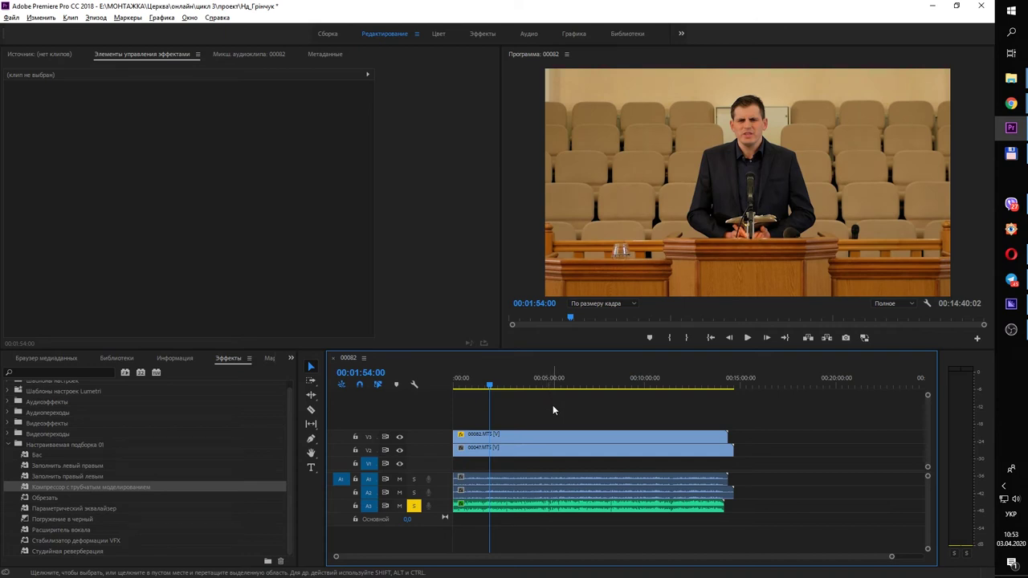
Step: Razor the 00082.MTS clip on V3 repeatedly along its length, starting near 00:01:50, to mark the camera switch points
left_click(506, 388)
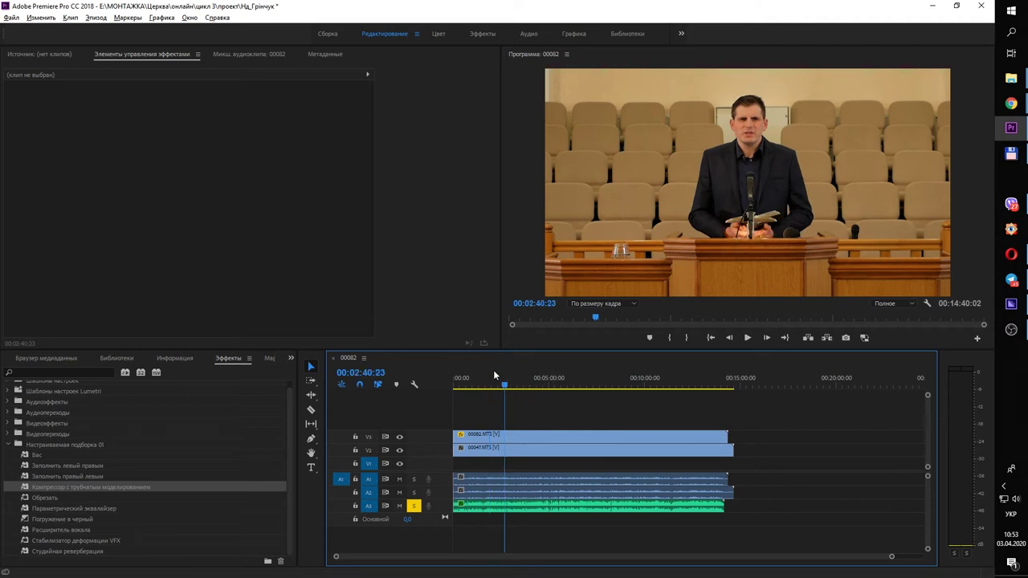
left_click(478, 383)
key("c")
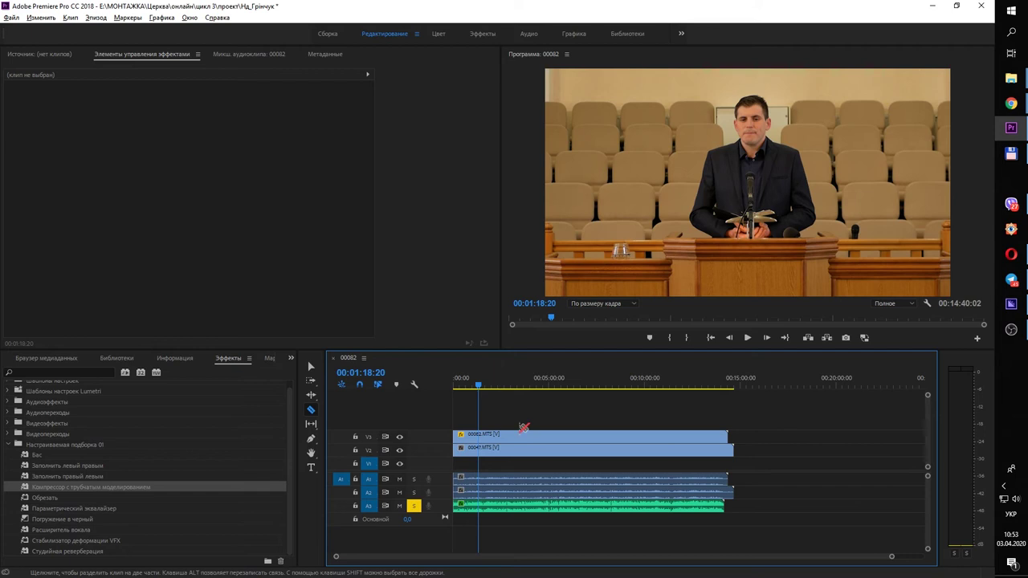
left_click(491, 435)
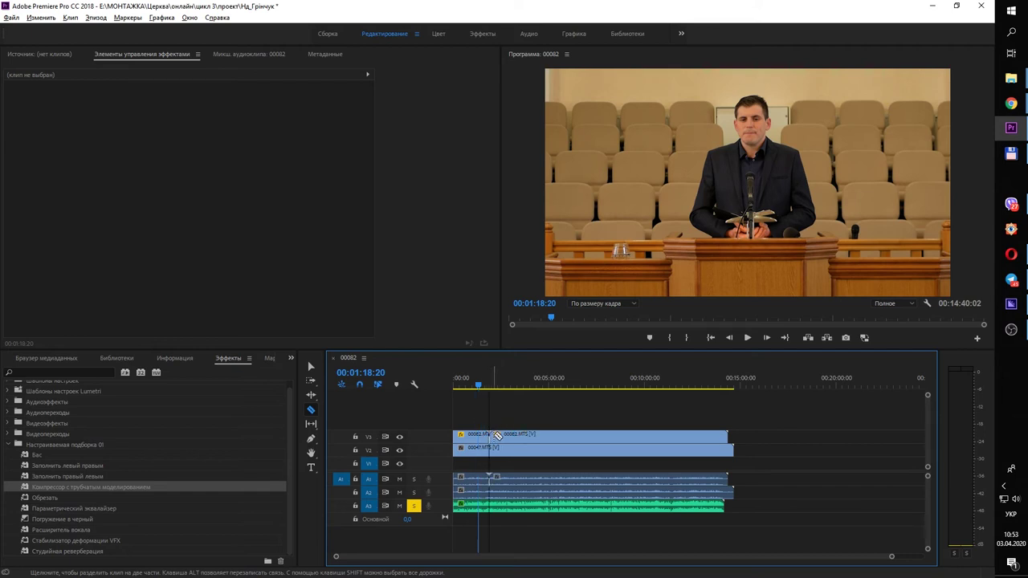
left_click(497, 434)
left_click(547, 435)
left_click(598, 435)
left_click(607, 436)
left_click(665, 436)
left_click(705, 435)
Step: Delete the five short in-between sections of 00082.MTS on V3 so the side-camera footage of 00047.MTS shows in the gaps
key("v")
left_click(493, 435)
key("Delete")
left_click(537, 435)
key("Delete")
left_click(599, 435)
key("Delete")
left_click(660, 438)
key("Delete")
left_click(680, 435)
left_click(673, 415)
Step: Play the sequence through the first switch from the front camera to the side camera, stopping near 00:01:53
key("l")
key("l")
key("l")
key("l")
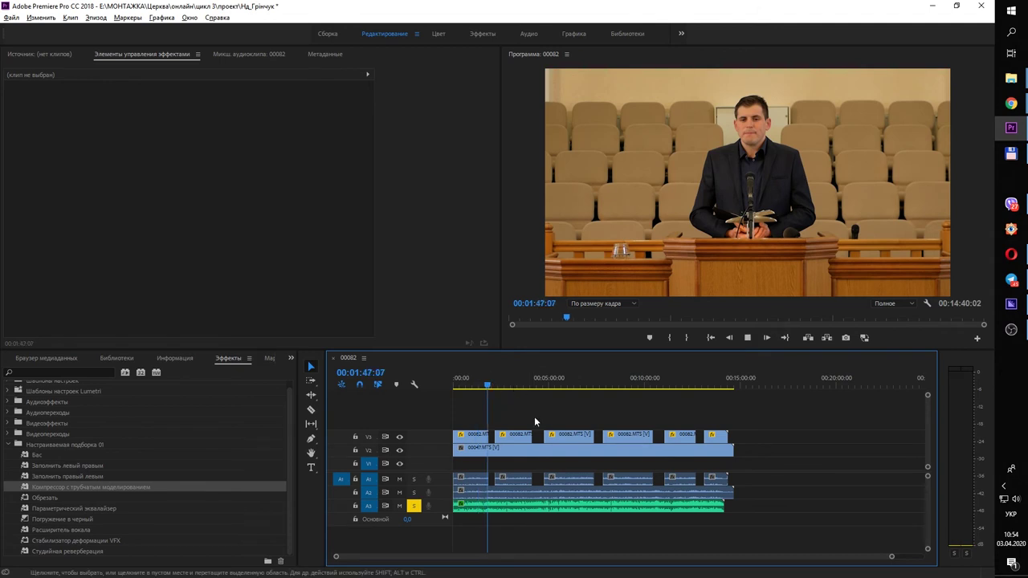
key("=")
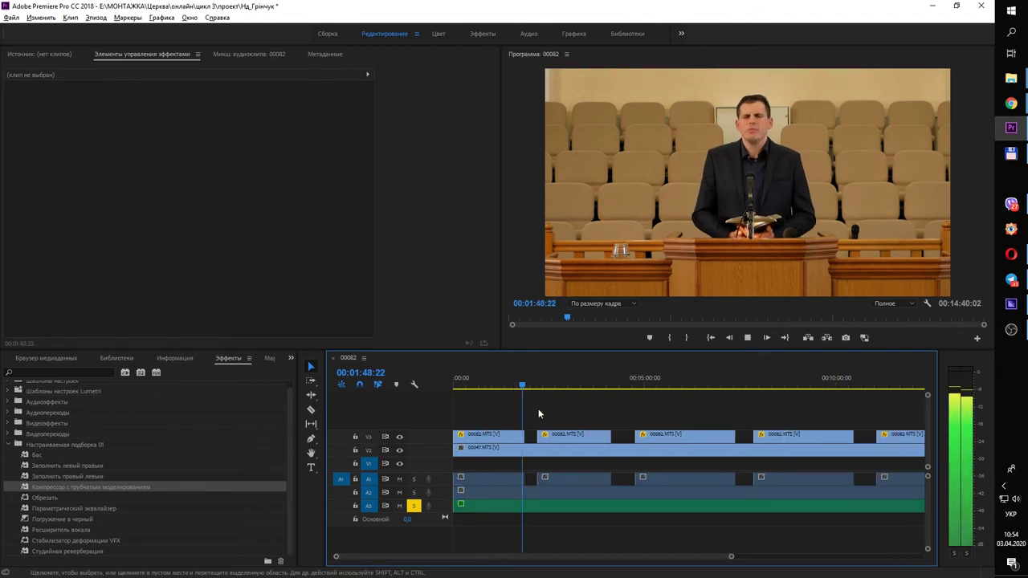
key("=")
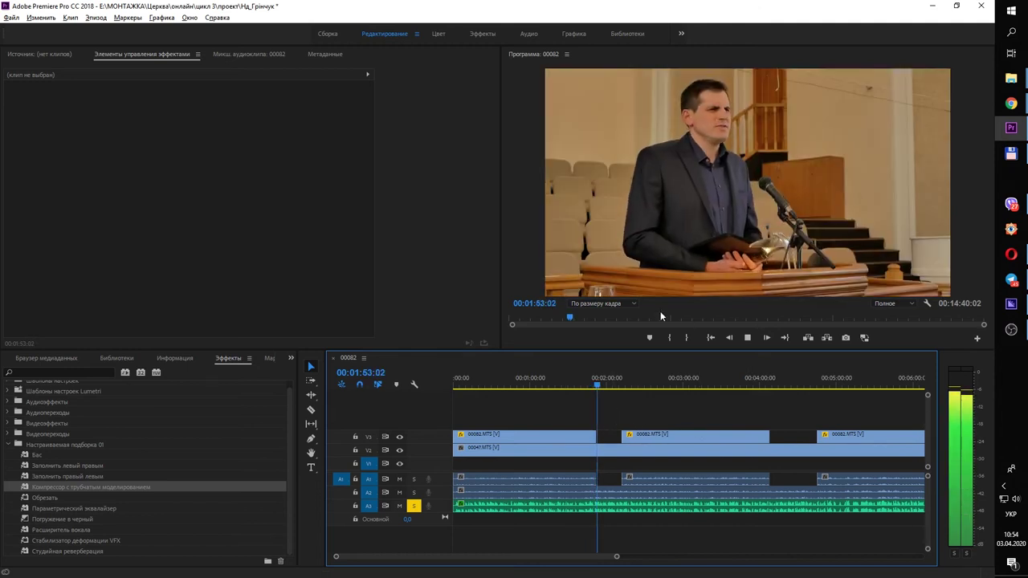
key("space")
Step: Select the first 00082.MTS clip on V3 with the playhead at 00:01:23:10 and open its Lumetri basic correction settings in the Color workspace
left_click(559, 382)
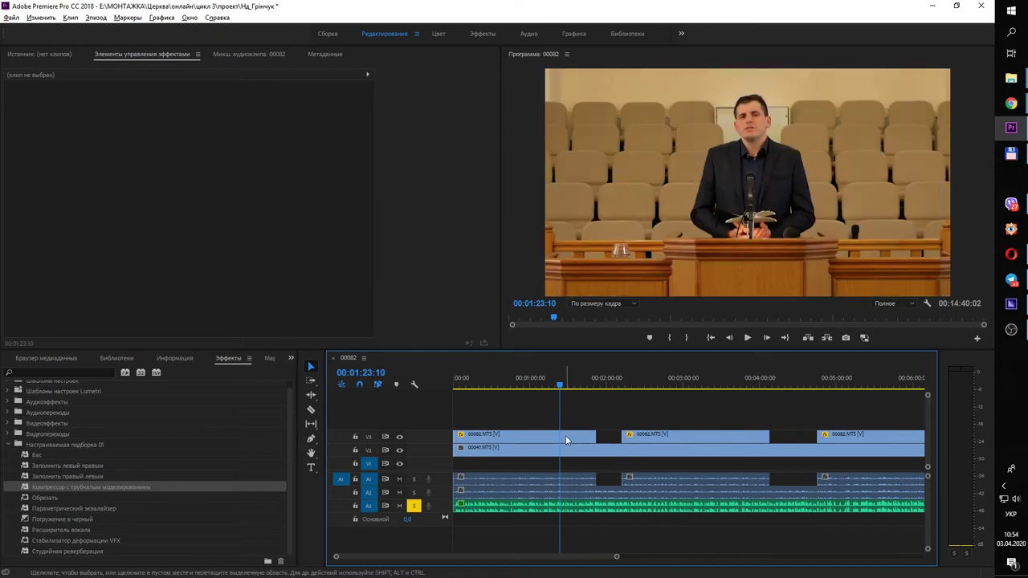
key("minus")
left_click(469, 436)
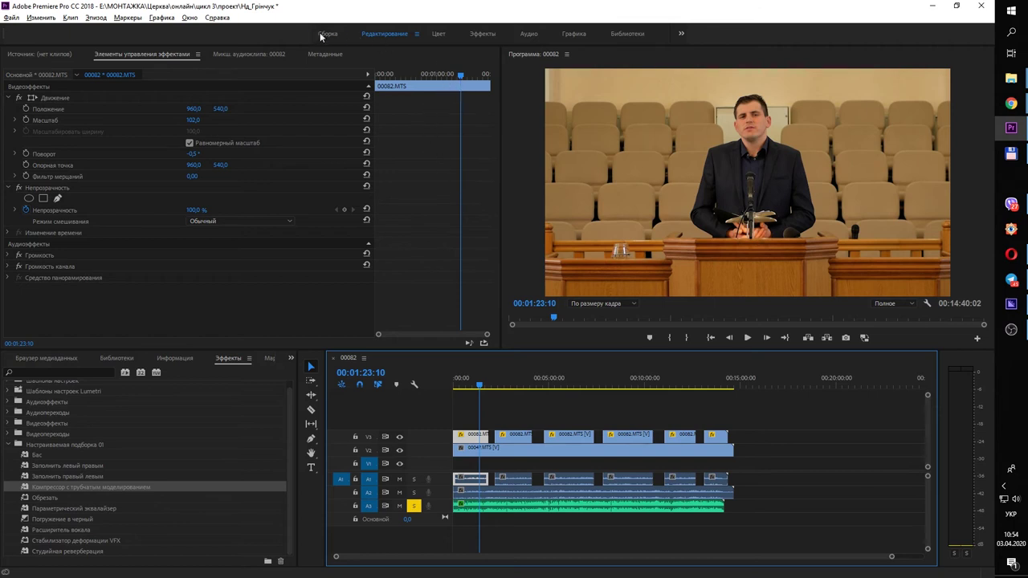
left_click(439, 33)
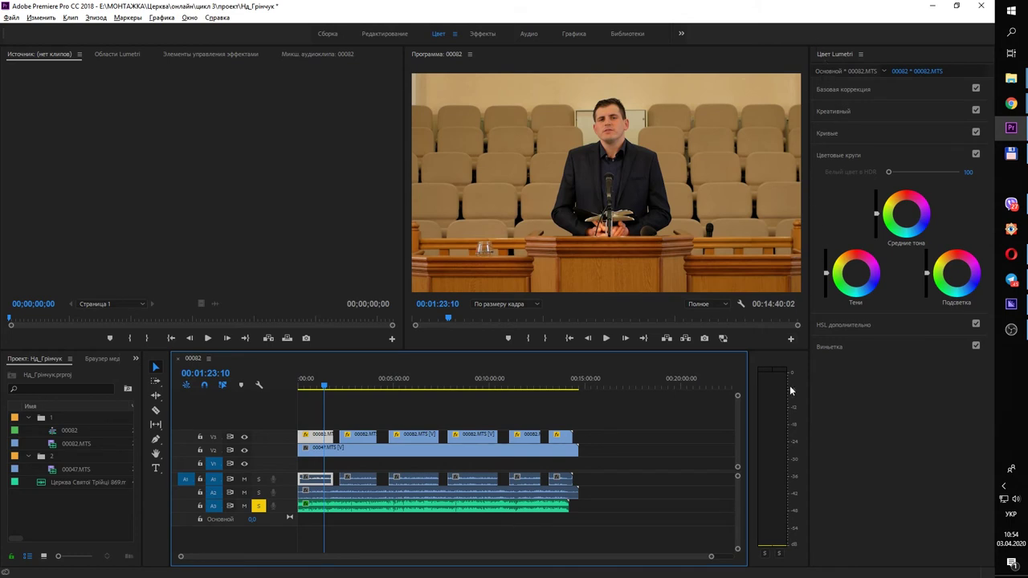
left_click(871, 156)
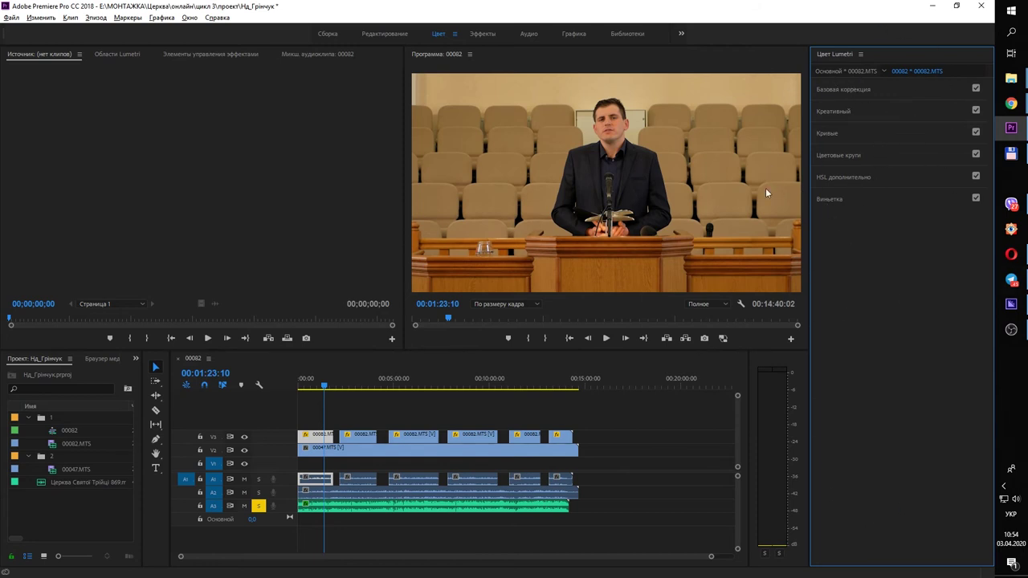
left_click(867, 89)
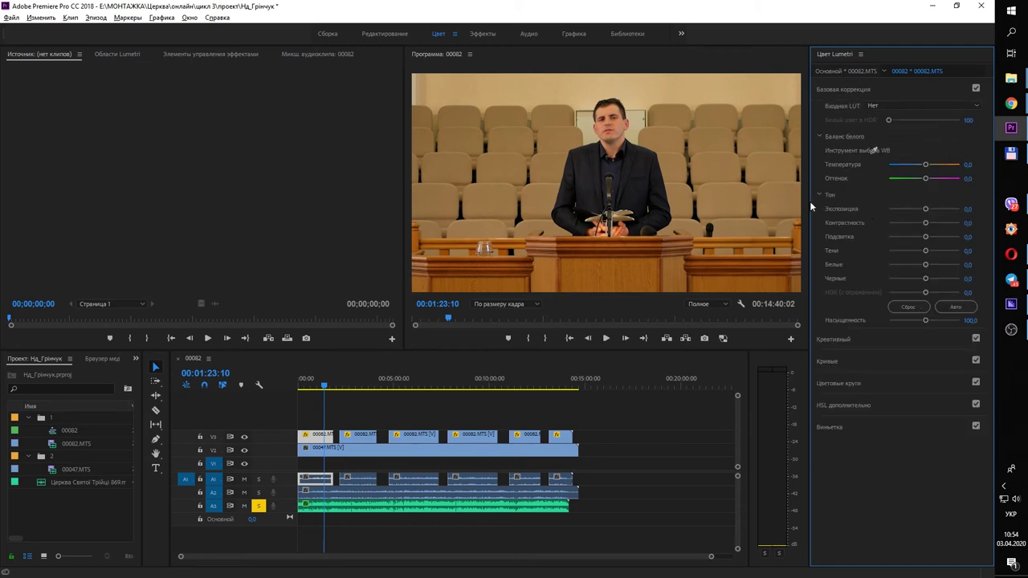
left_click_drag(809, 201, 783, 203)
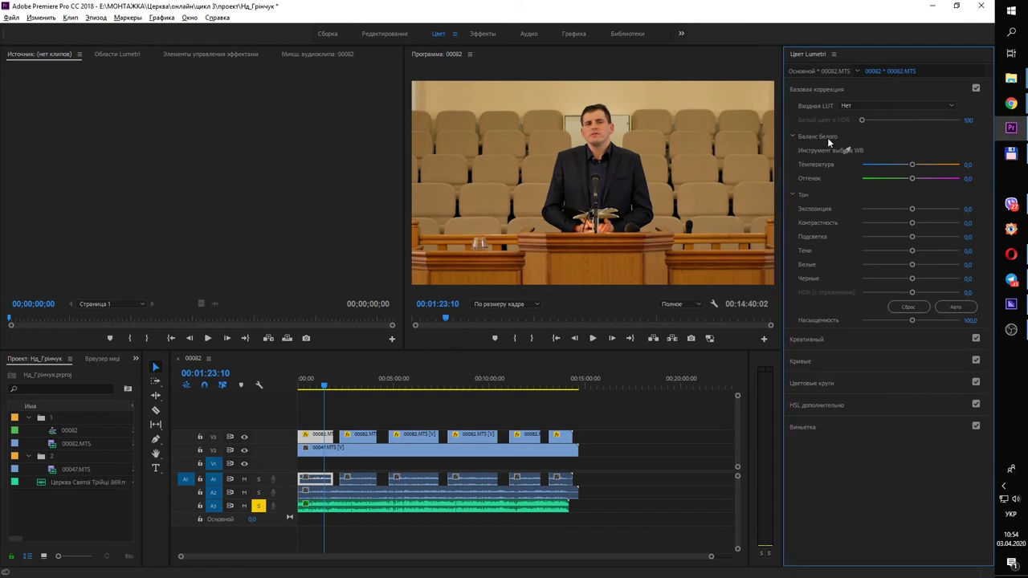
Step: Set the first V3 clip's exposure to 1,0 and shadows to 14,8, and shift its temperature slightly cooler
mouse_move(912, 168)
left_mouse_down()
mouse_move(898, 167)
mouse_move(925, 165)
mouse_move(911, 168)
left_mouse_up()
double_click(911, 168)
left_click_drag(912, 210, 921, 212)
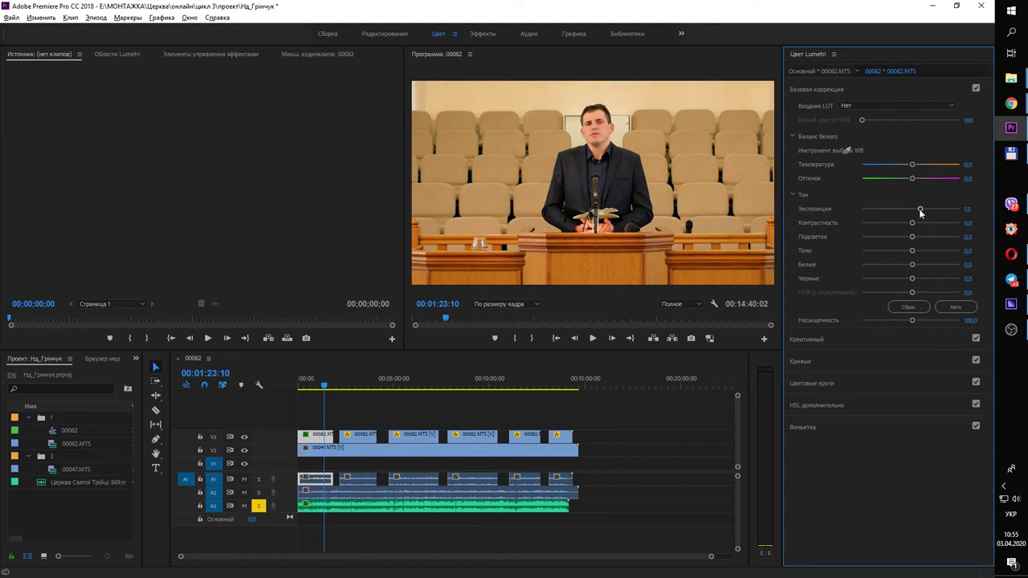
mouse_move(921, 212)
left_mouse_down()
mouse_move(935, 211)
mouse_move(914, 211)
mouse_move(923, 205)
left_mouse_up()
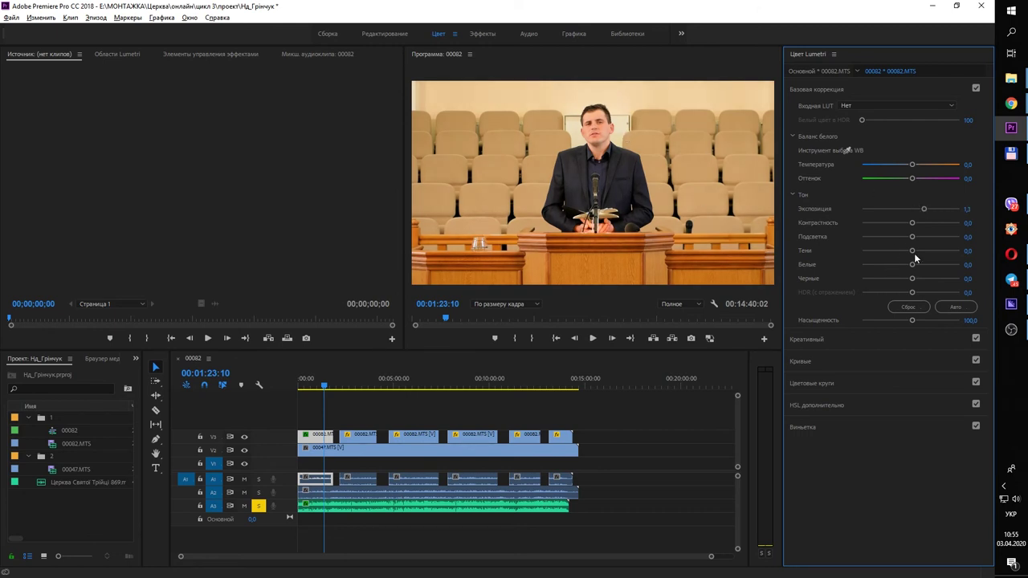
left_click_drag(913, 254, 919, 254)
left_click_drag(924, 209, 920, 209)
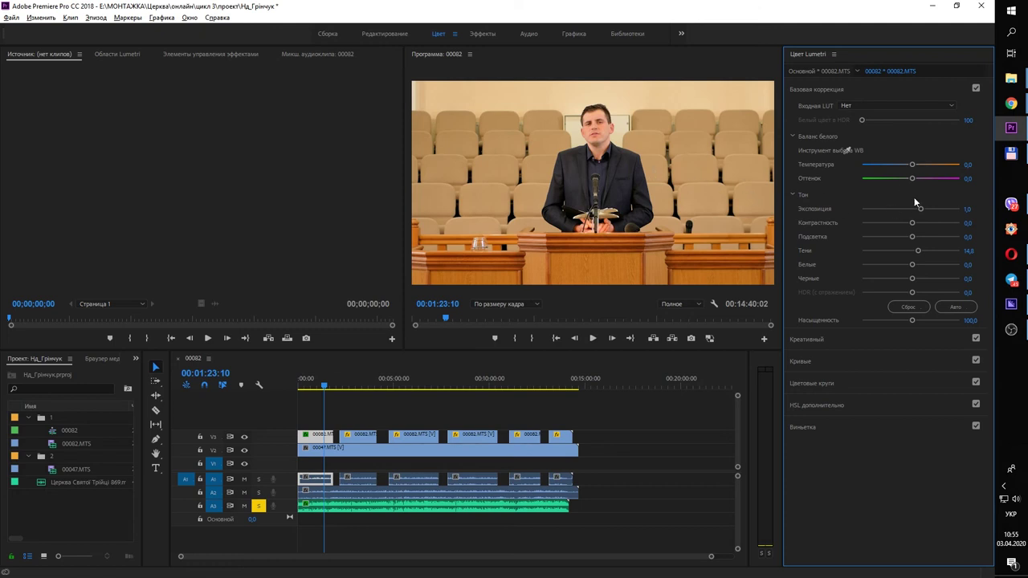
left_click_drag(912, 166, 908, 167)
Step: Enlarge the program preview and, in the clip's Creative adjustments, set the sharpening to 46,4 and the vibrance to 16,9
left_click(825, 339)
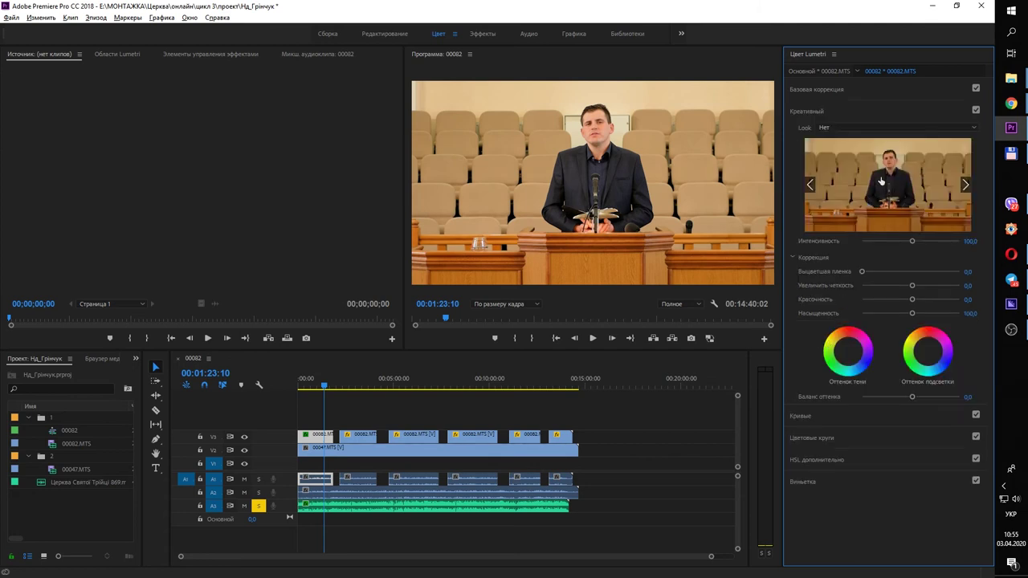
left_click(929, 286)
left_click_drag(406, 163, 197, 163)
left_click_drag(459, 351, 459, 427)
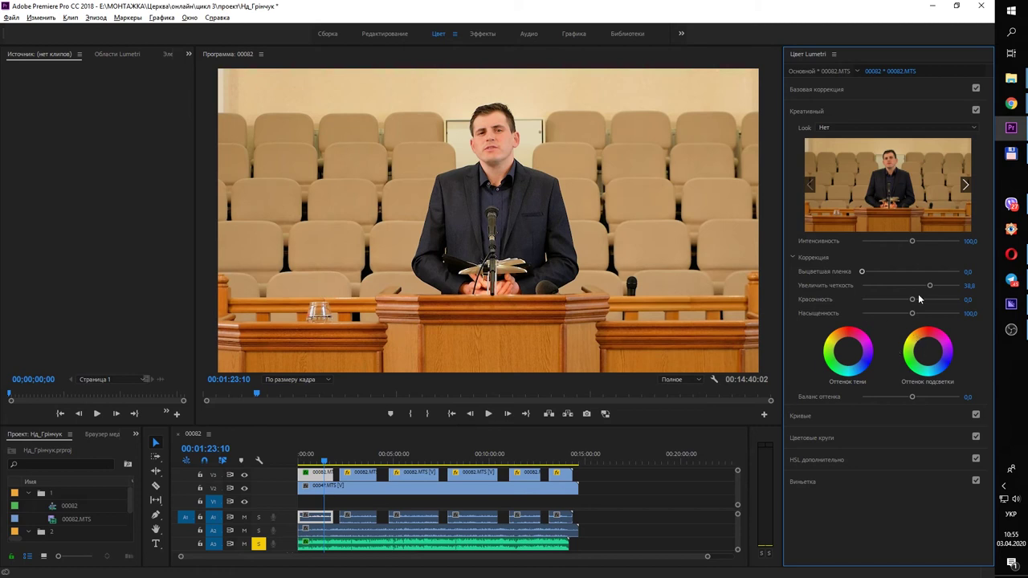
left_click_drag(929, 288, 931, 288)
key("space")
left_click_drag(930, 286, 933, 286)
left_click(661, 268)
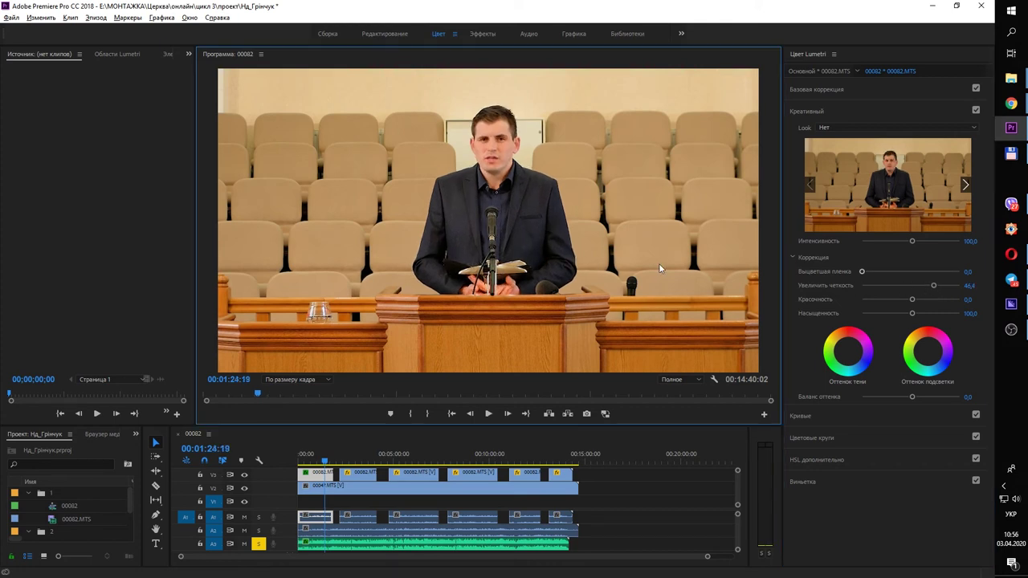
key("space")
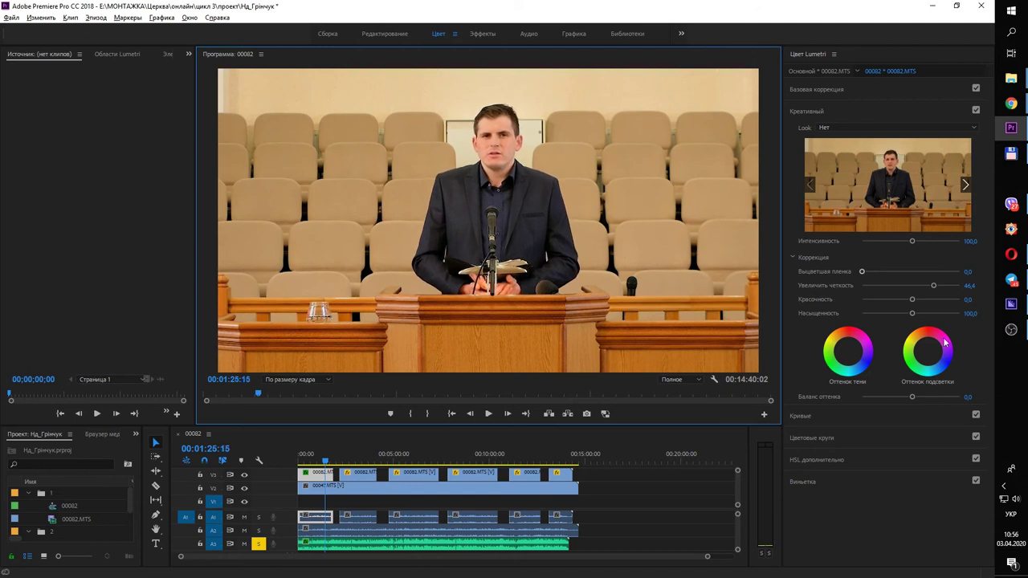
left_click_drag(913, 301, 919, 301)
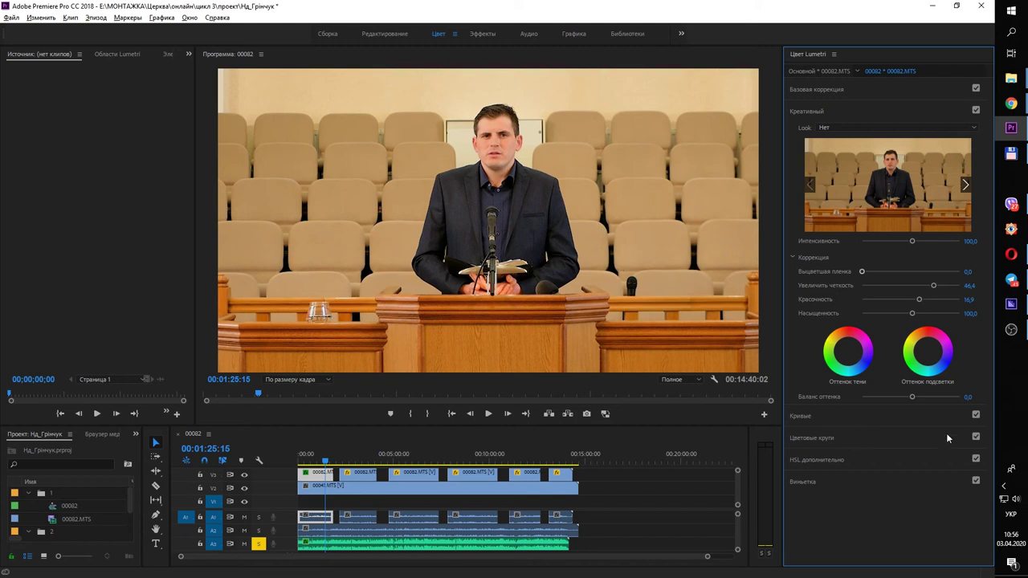
Step: Add a subtle vignette to the first V3 clip with an amount of -0,2, then deselect the clip
left_click(828, 481)
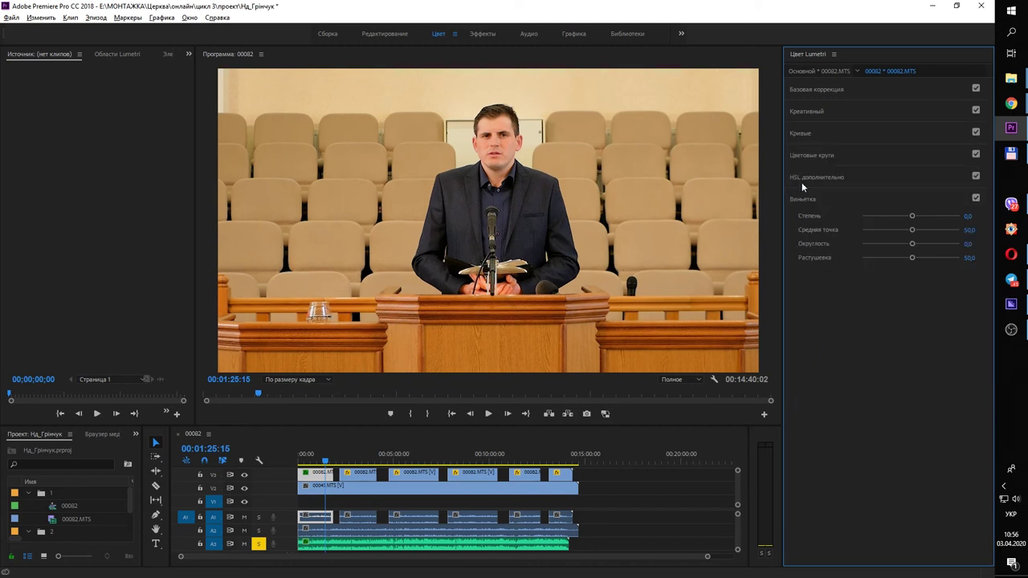
left_click_drag(912, 217, 862, 217)
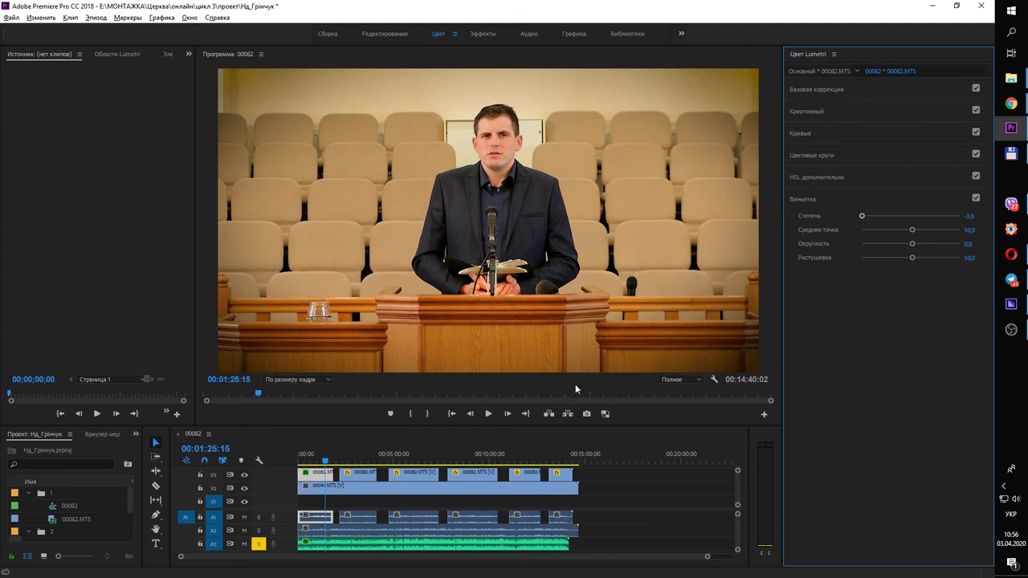
left_click_drag(862, 216, 909, 219)
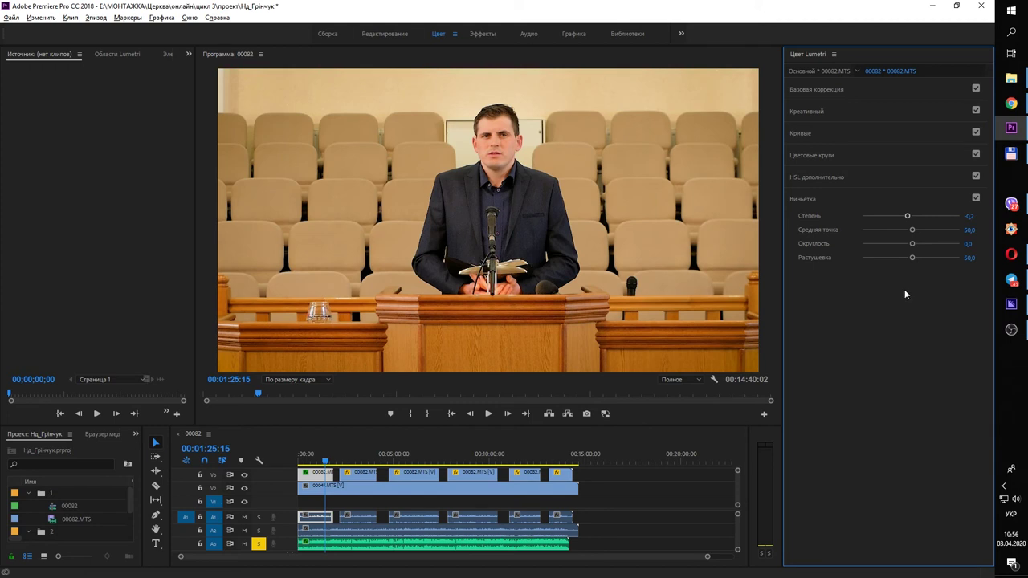
left_click(368, 501)
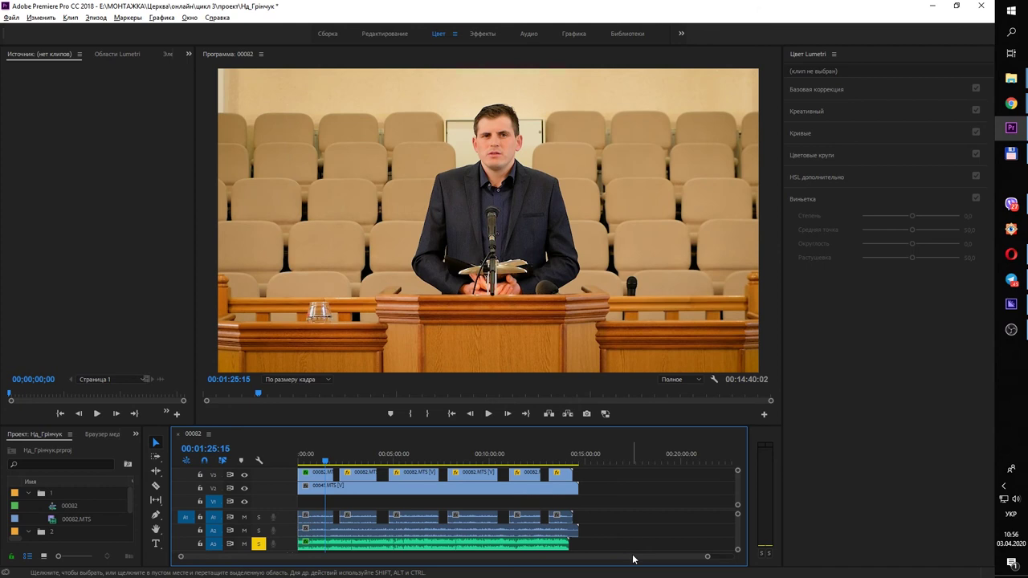
Step: Enlarge the timeline and compare the graded first clip with the ungraded second front-camera clip, ending at 00:03:09:10
left_click_drag(534, 426, 534, 339)
left_click(327, 373)
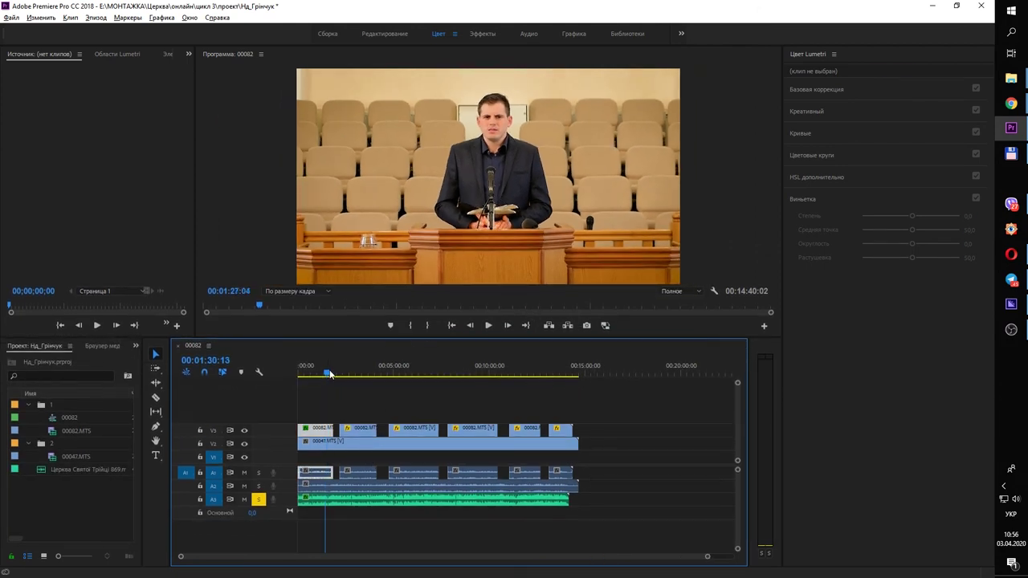
left_click_drag(327, 372, 345, 375)
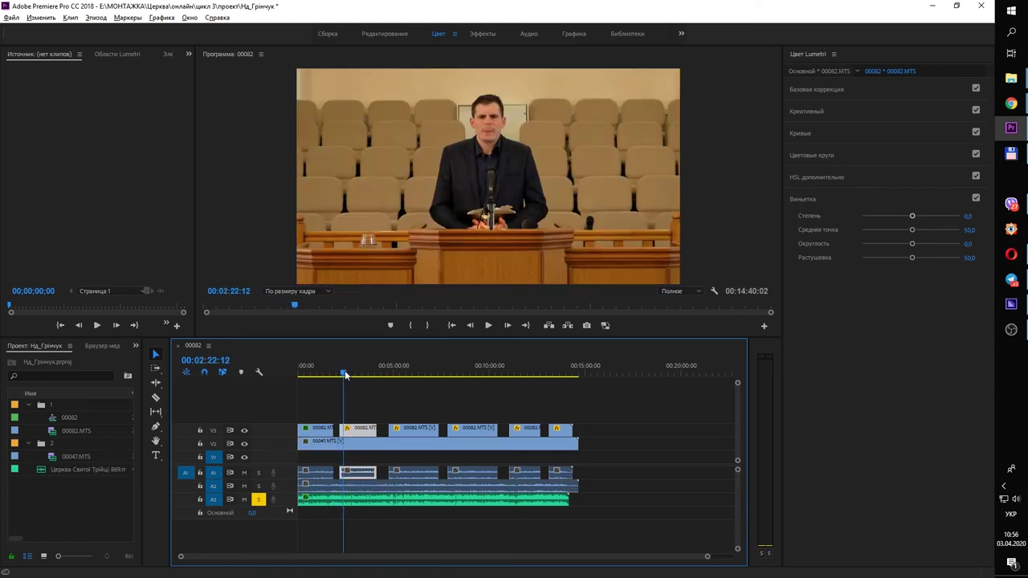
left_click(358, 374)
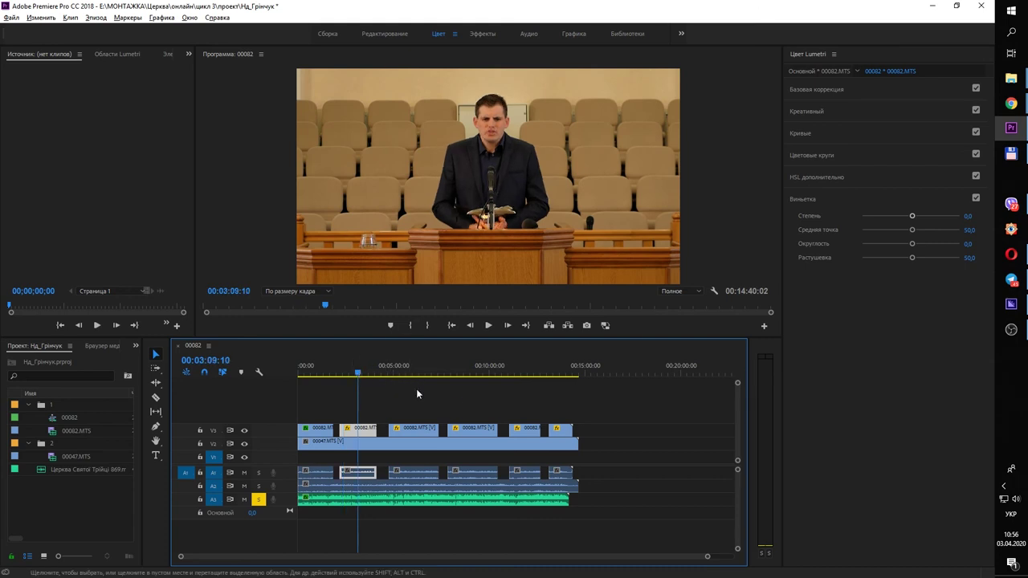
Step: Display the effect settings of the first 00082.MTS clip on V3 in a widened area and copy its Lumetri Color effect
left_click(319, 430)
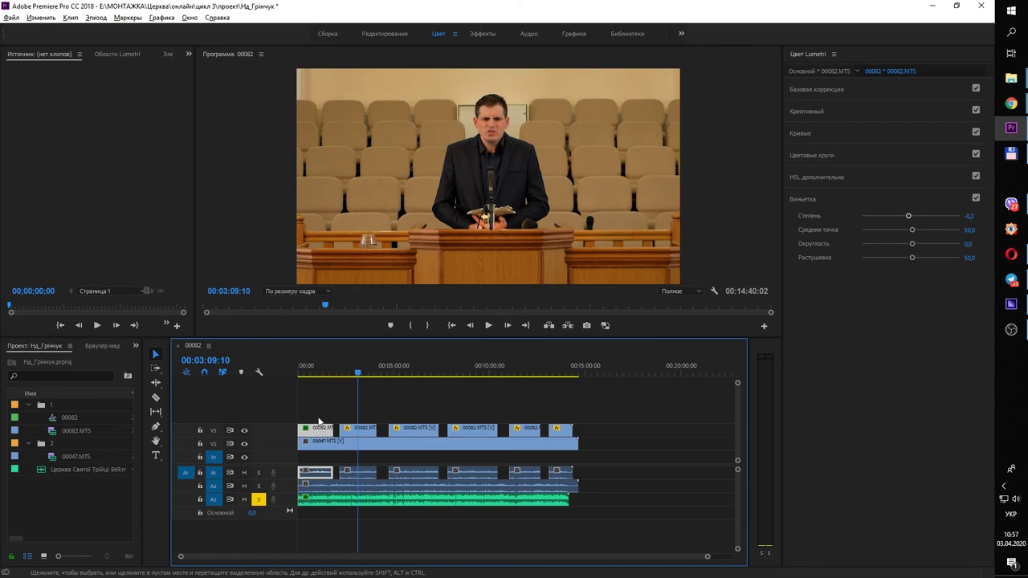
left_click(186, 54)
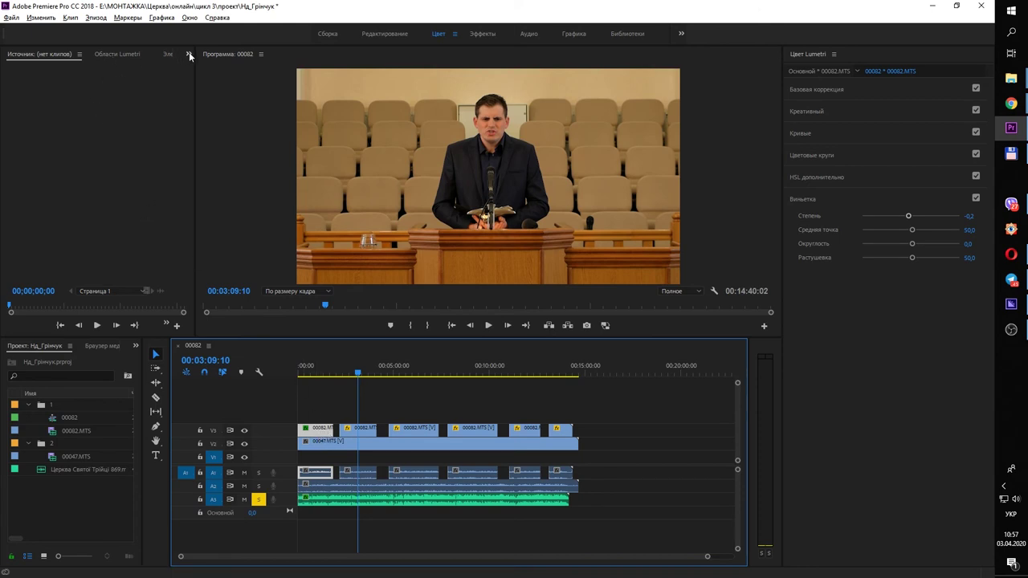
left_click(193, 92)
left_click_drag(195, 142, 329, 141)
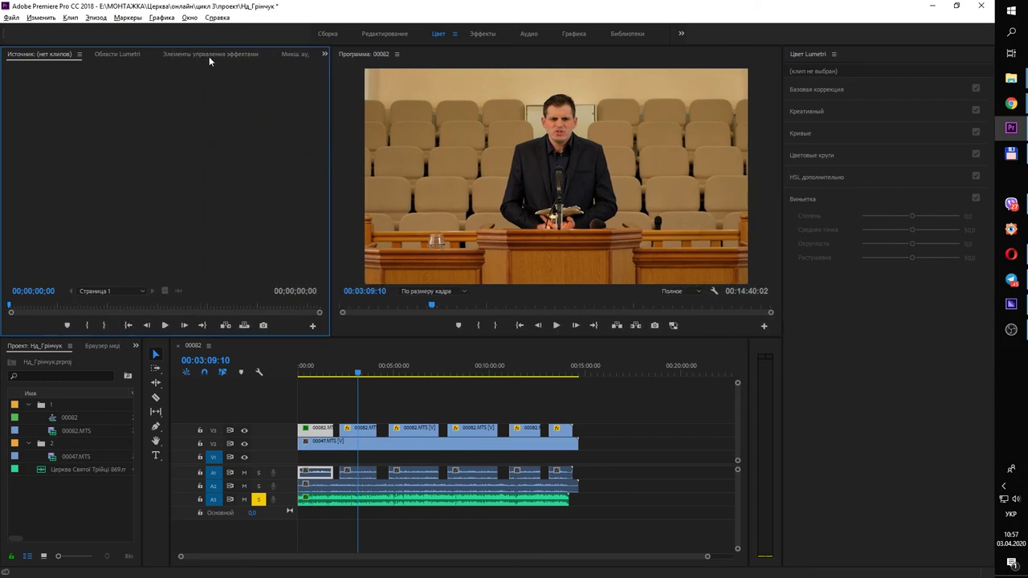
left_click(229, 55)
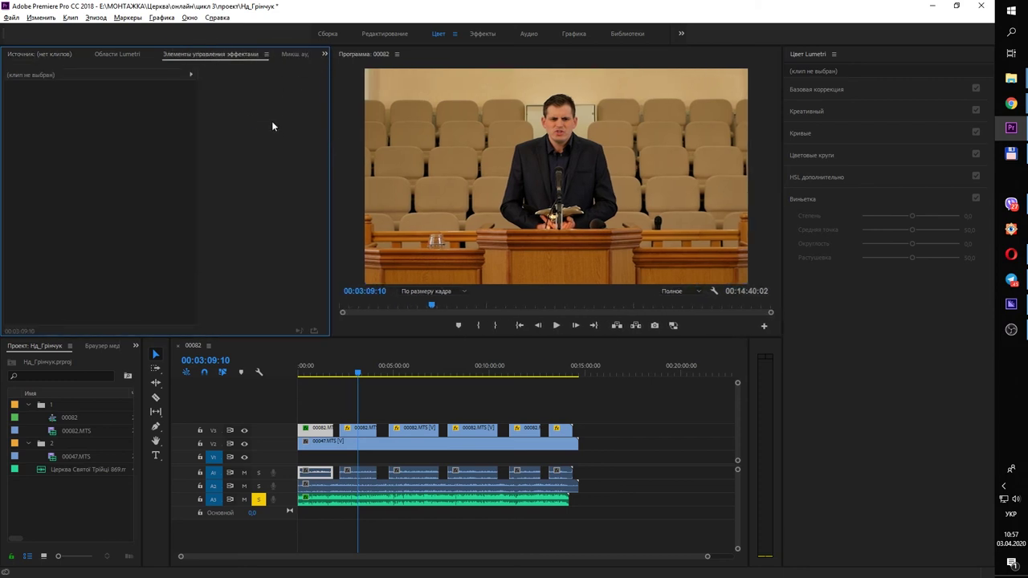
left_click(321, 432)
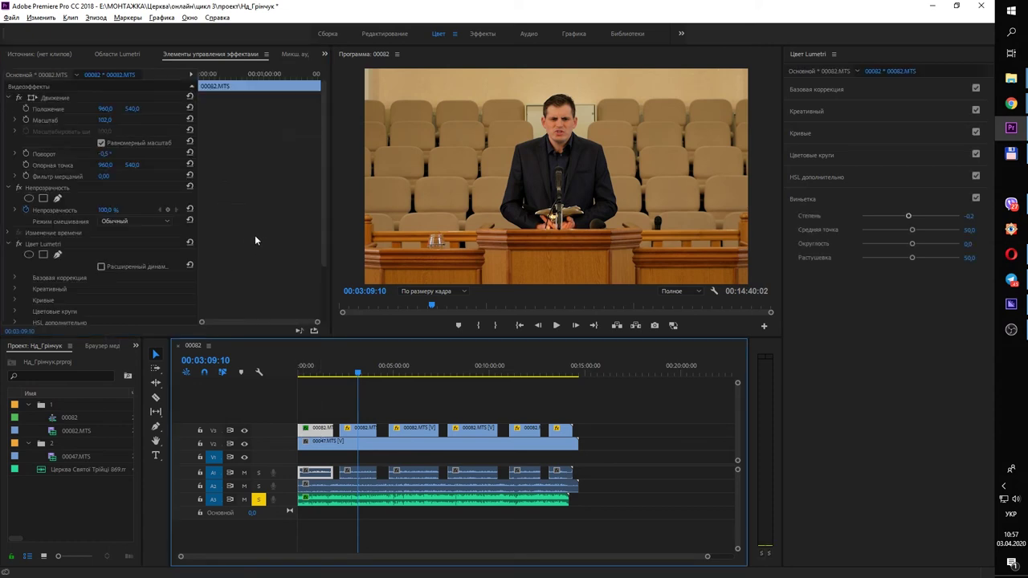
left_click_drag(323, 192, 325, 247)
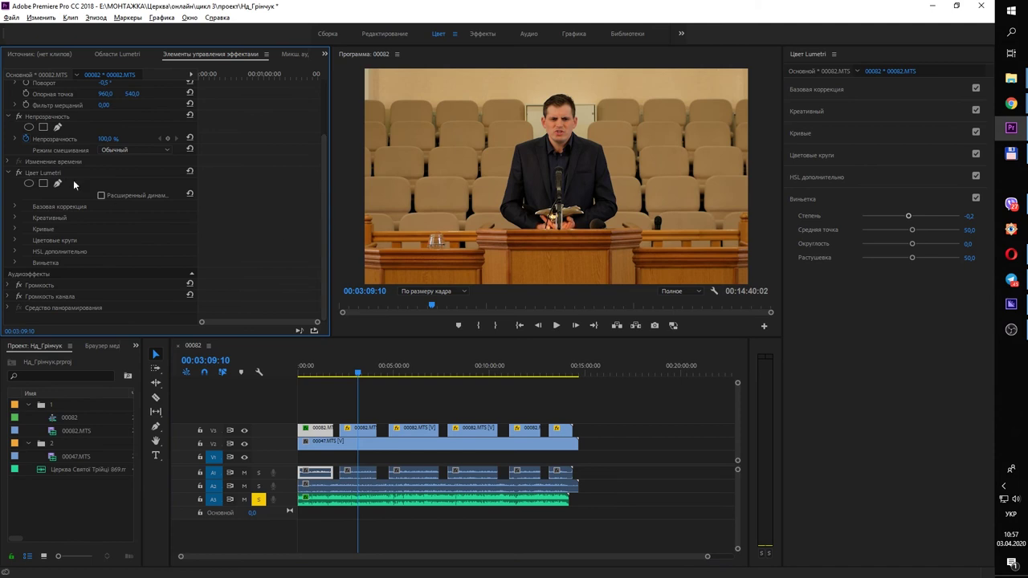
left_click(33, 174)
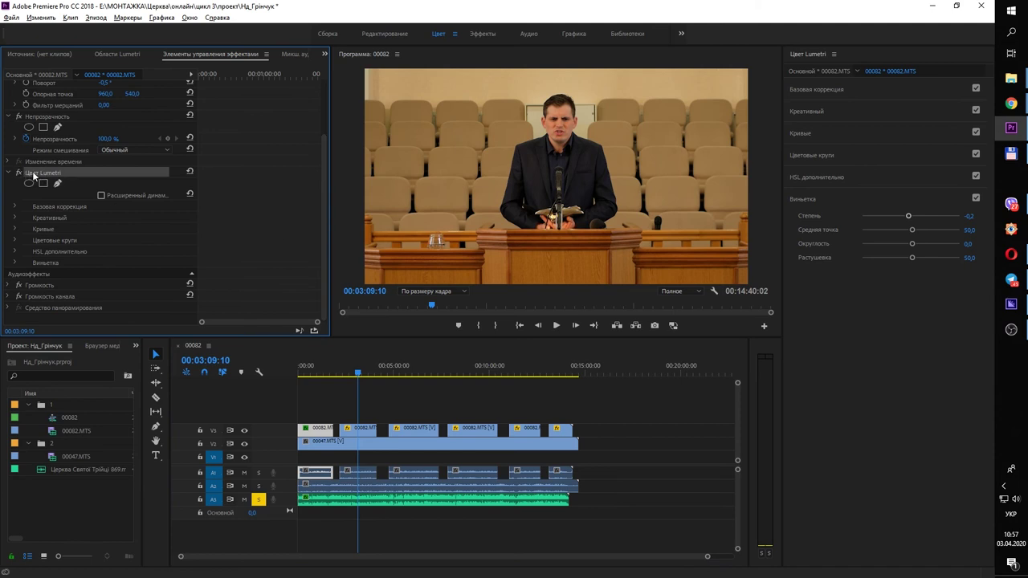
right_click(57, 174)
left_click(89, 233)
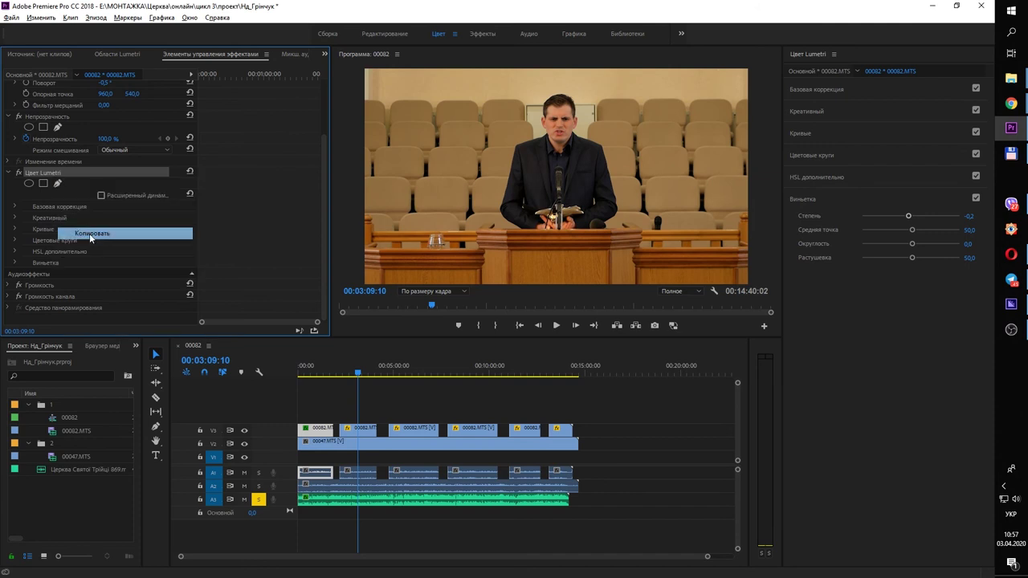
Step: Select the other five 00082.MTS clips on V3 and paste the copied Lumetri Color effect onto them
left_click(366, 395)
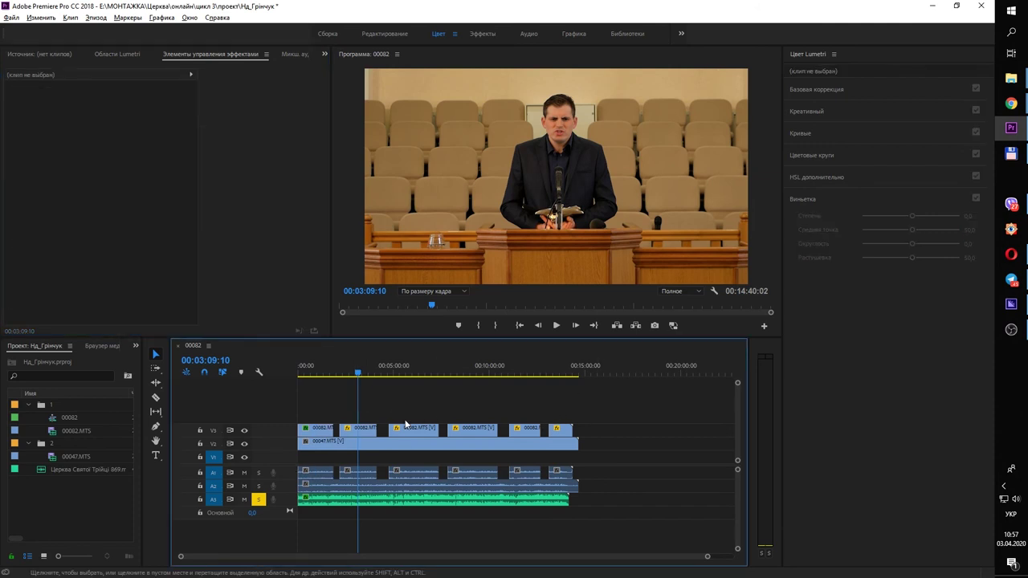
left_click_drag(595, 396, 358, 433)
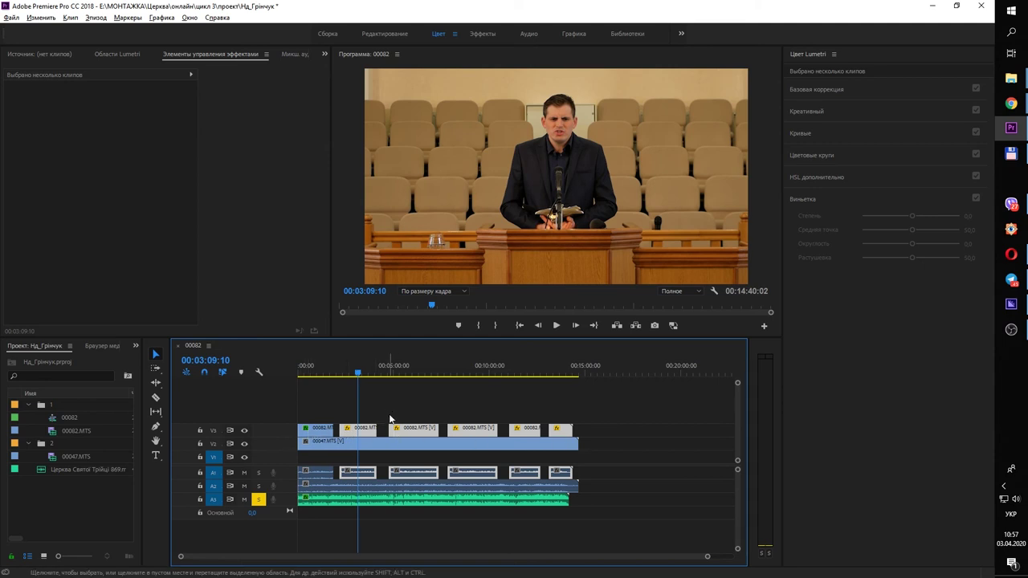
right_click(411, 435)
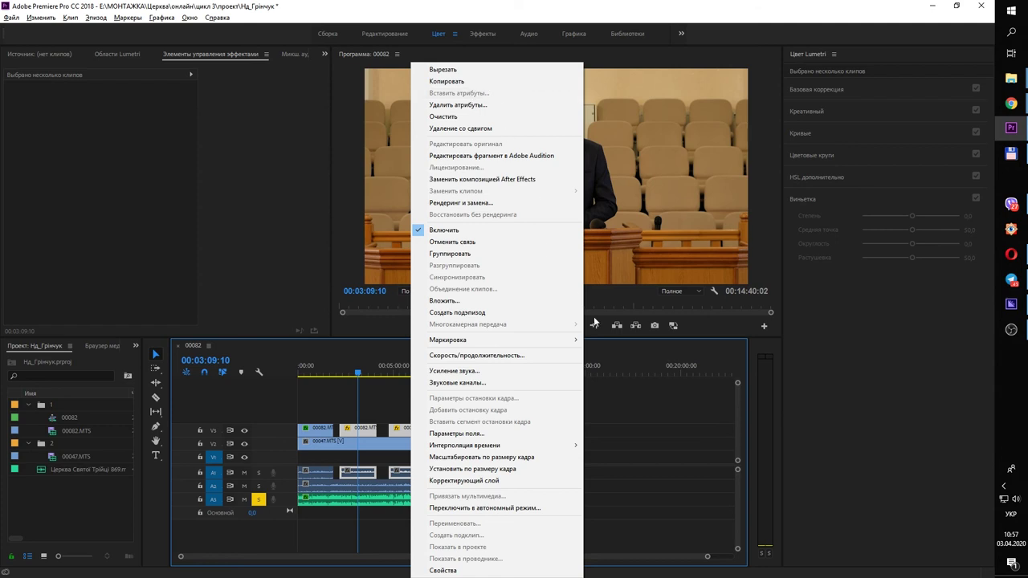
left_click(626, 401)
left_click_drag(577, 401, 363, 429)
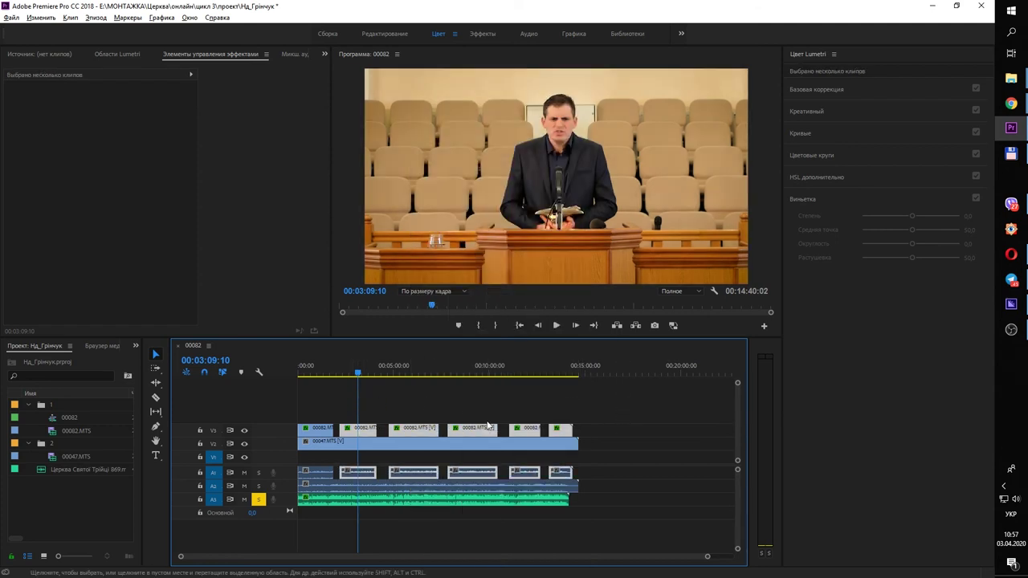
Step: Check the pasted color grade at several points along the timeline, comparing the front-camera clips on V3 with one another
left_click(407, 372)
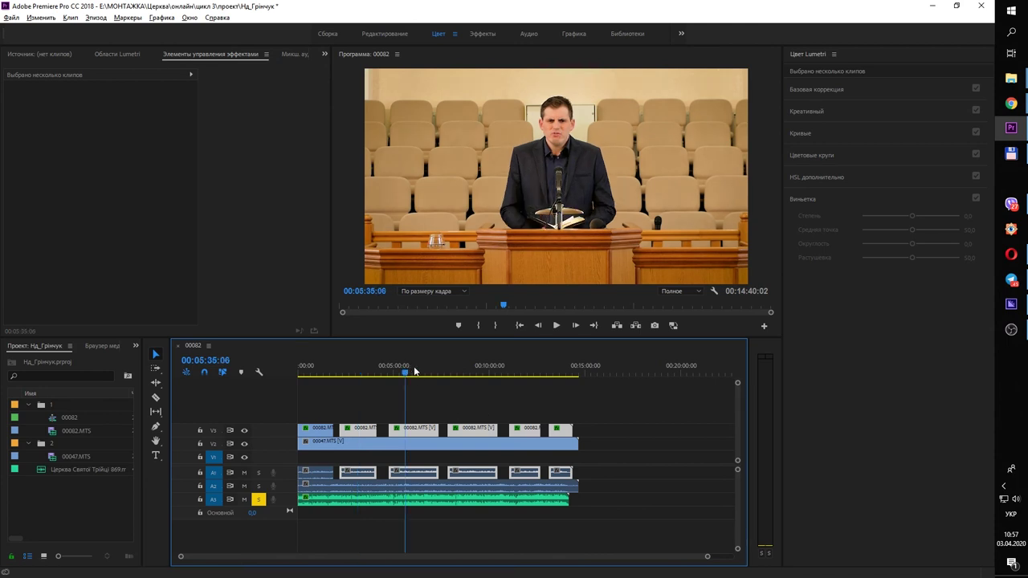
left_click(470, 373)
left_click(526, 372)
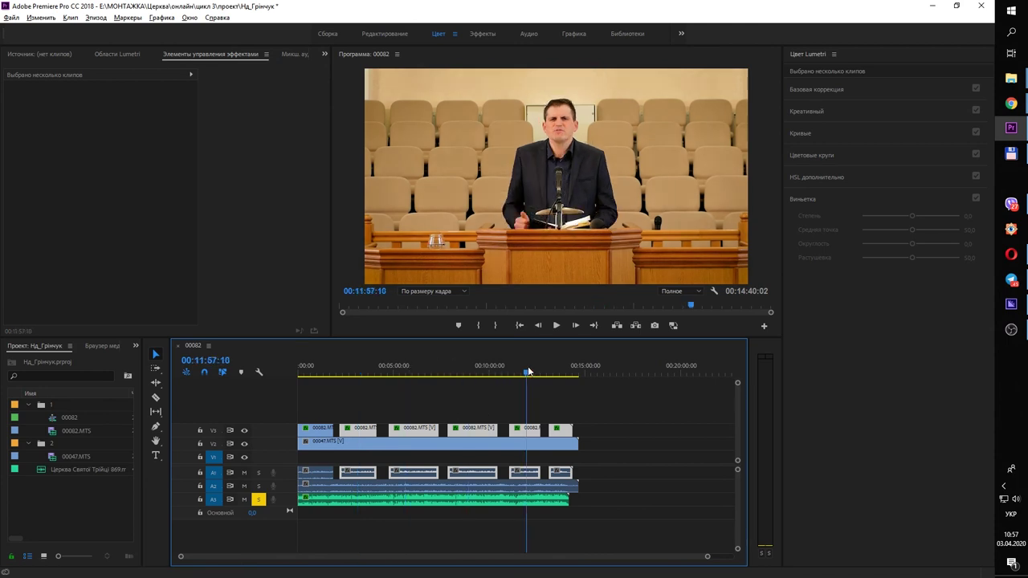
left_click(568, 372)
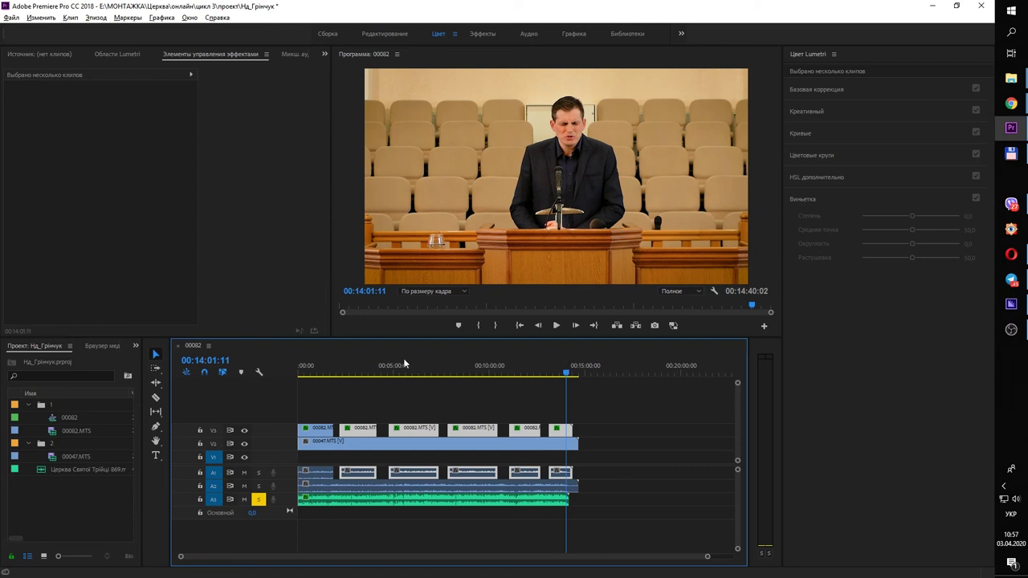
left_click(316, 371)
left_click(358, 372)
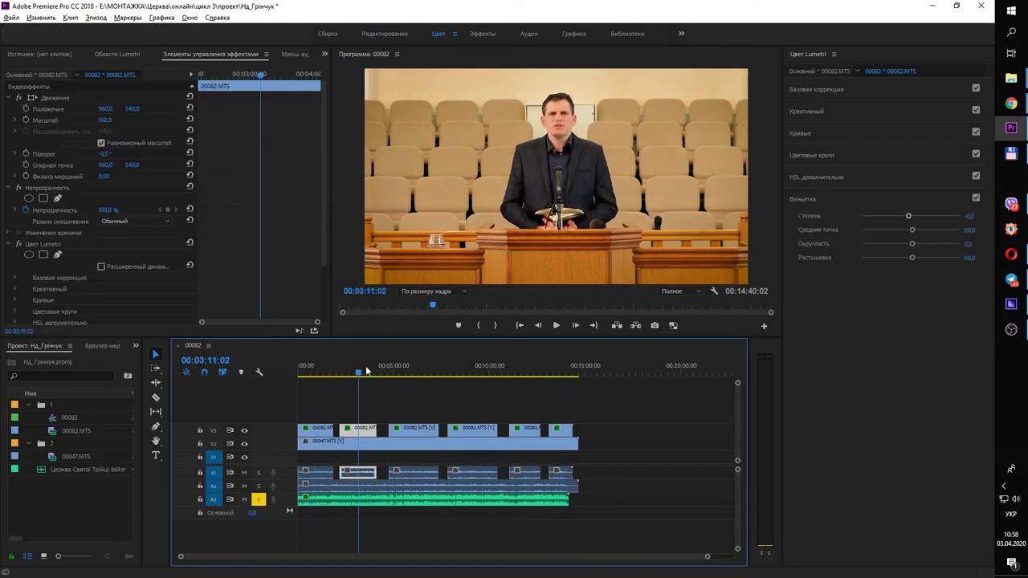
left_click(403, 372)
left_click(458, 372)
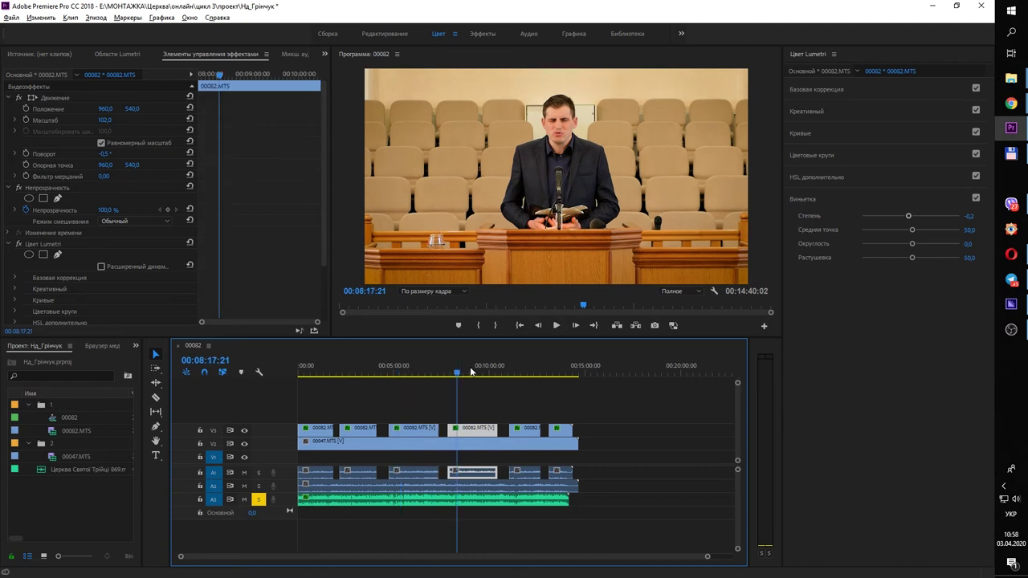
left_click(480, 372)
left_click(523, 372)
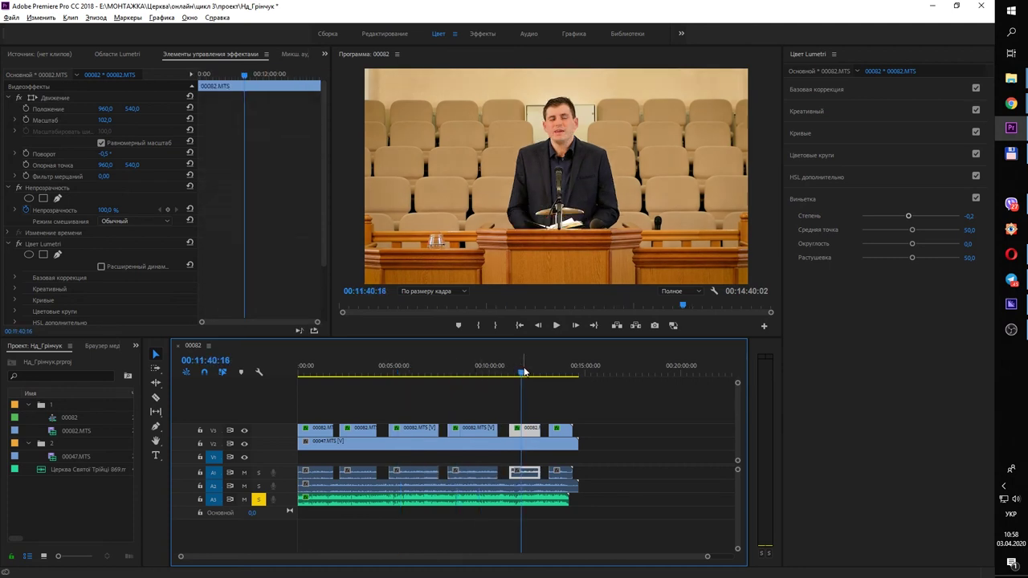
left_click(543, 372)
left_click(527, 368)
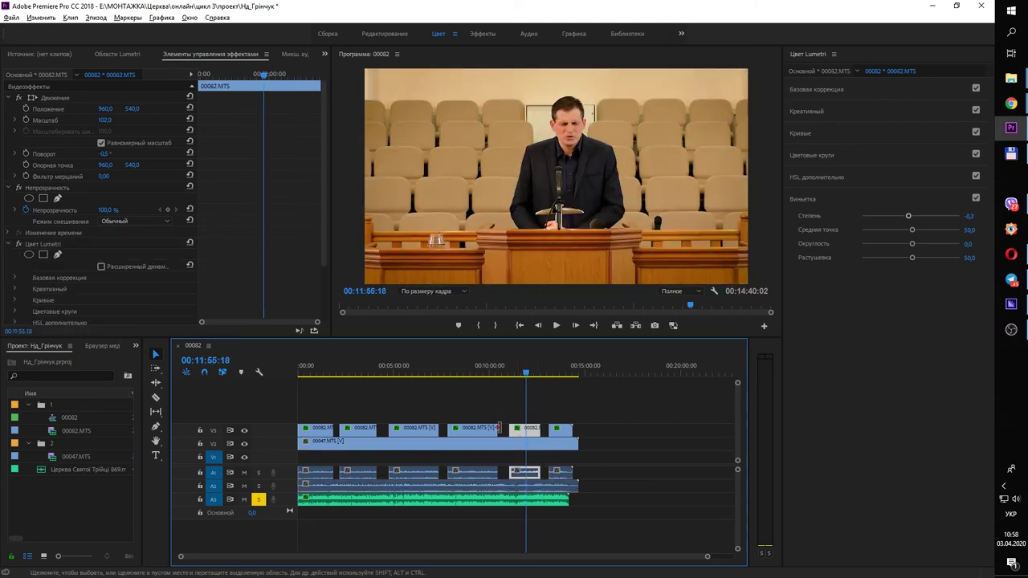
Step: Set the exposure of the fifth V3 clip to 1,4 in its basic correction, with the playhead at 00:11:23:22
left_click(475, 369)
left_click(517, 371)
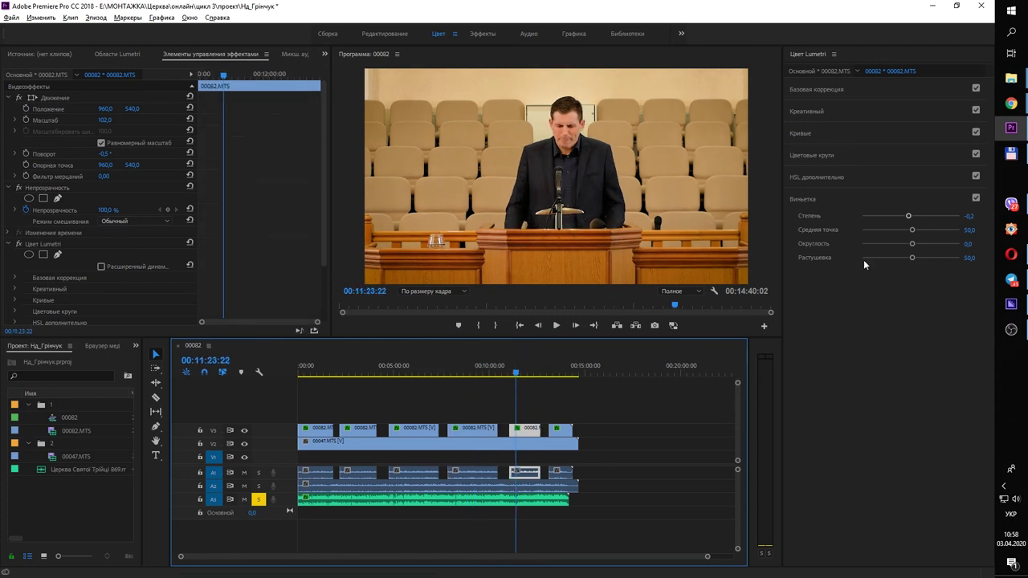
left_click(817, 90)
left_click_drag(926, 209, 923, 209)
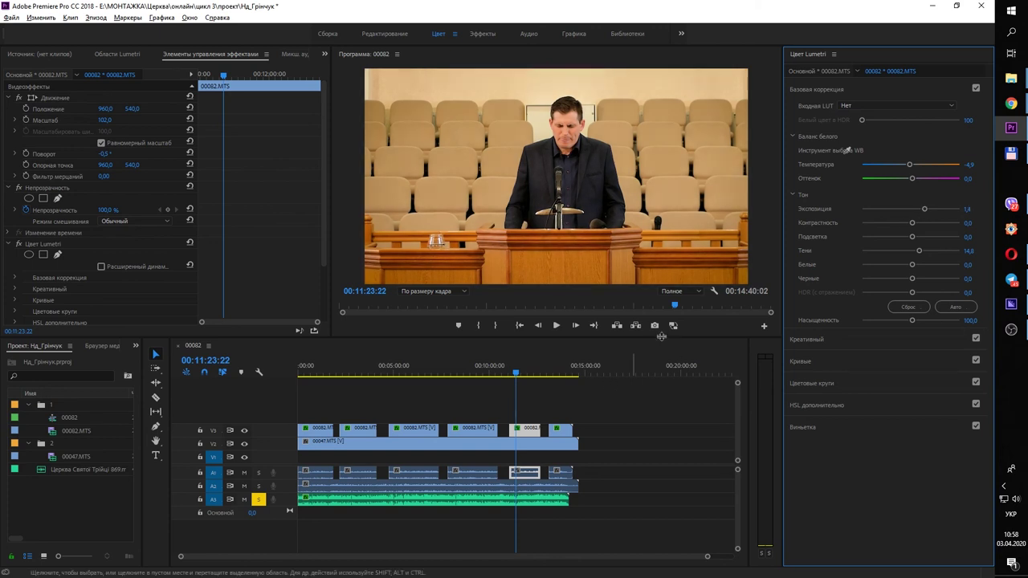
Step: Grade the side-camera clip 00047.MTS with exposure 1,0 and shadows 15,8, and slightly raise its Creative sharpening and vibrance
left_click(562, 385)
left_click_drag(515, 376, 506, 374)
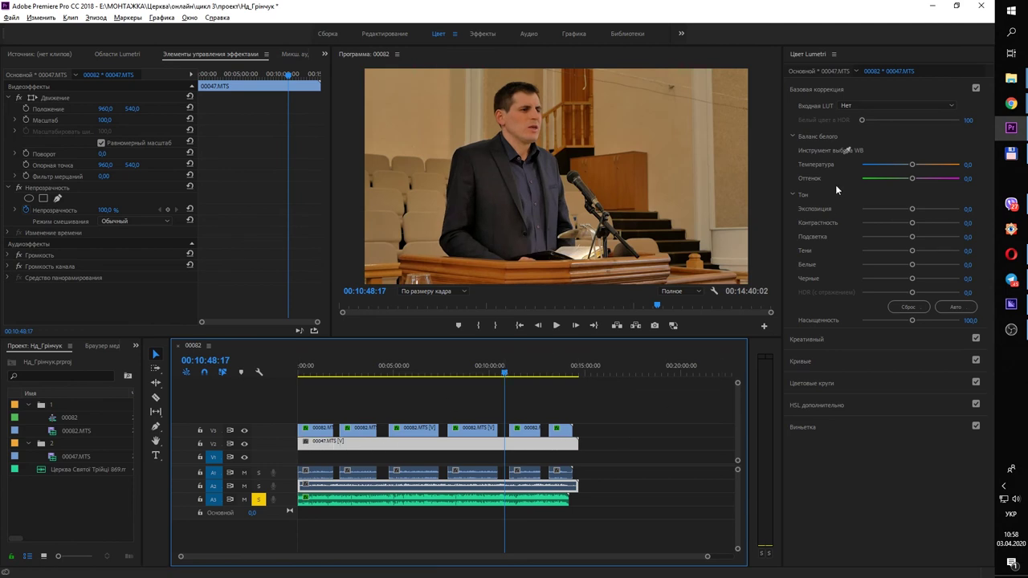
left_click_drag(913, 210, 921, 210)
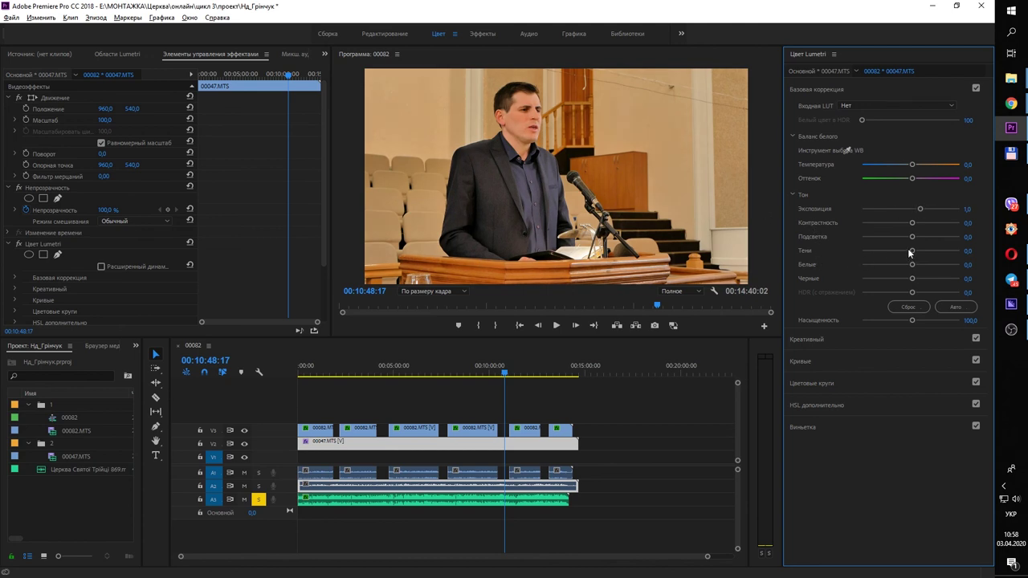
left_click_drag(913, 252, 920, 254)
left_click(805, 341)
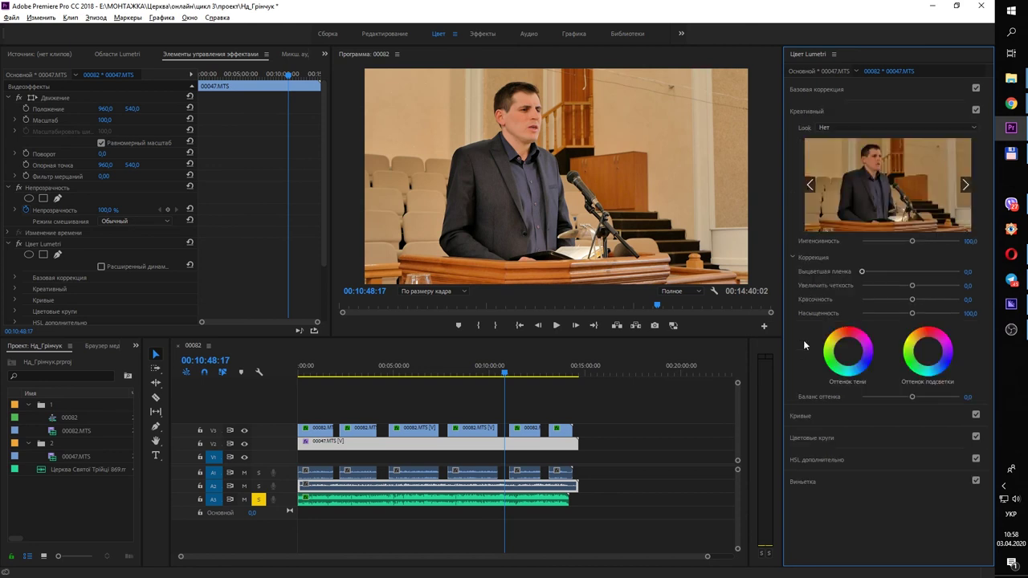
mouse_move(924, 289)
left_mouse_down()
mouse_move(937, 290)
mouse_move(916, 300)
left_mouse_up()
Step: Raise the exposure of 00047.MTS to 1,8, play a short passage, and reduce the shadows to 3,0
left_click(815, 89)
left_click_drag(922, 210, 928, 212)
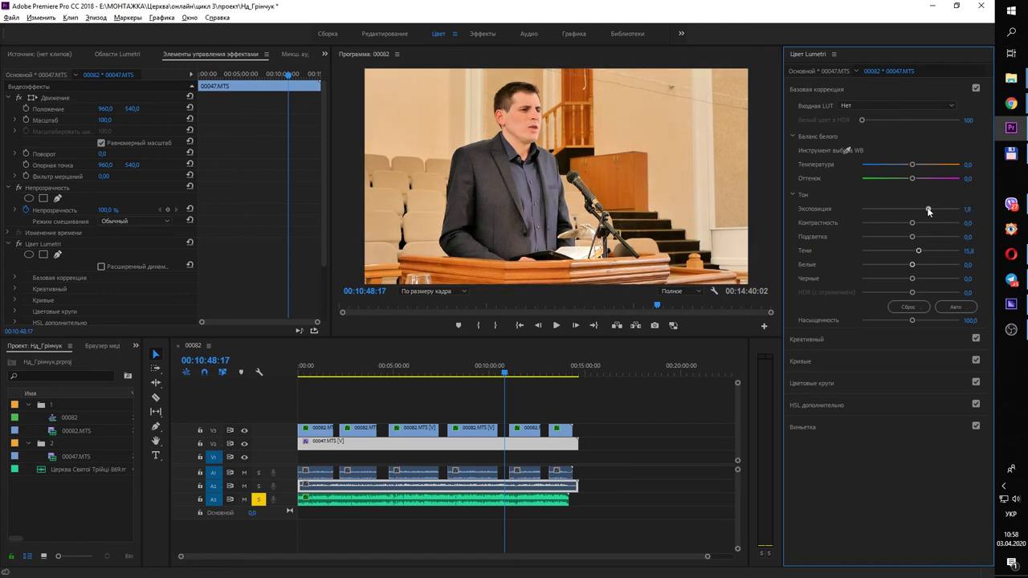
key("space")
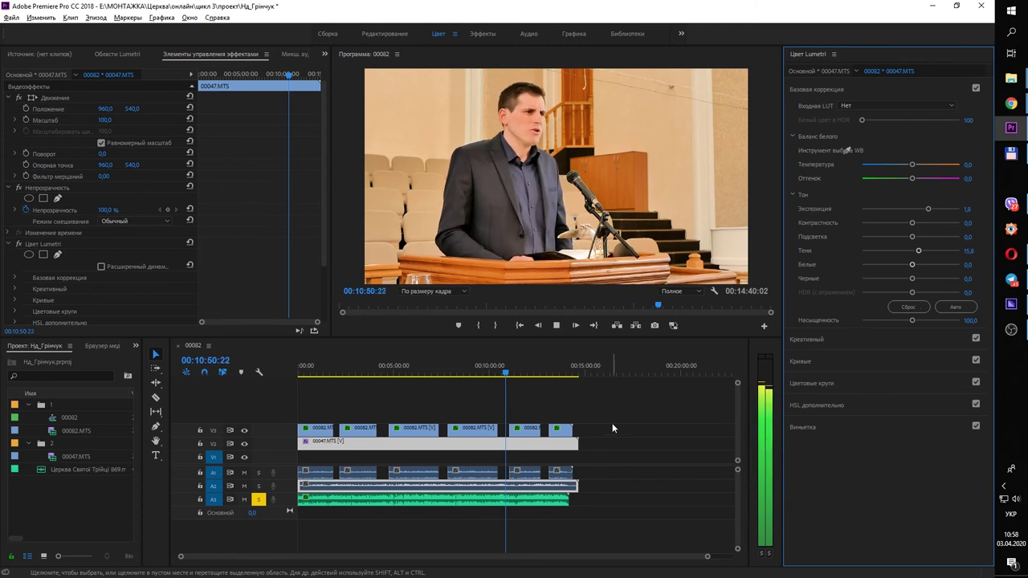
key("space")
left_click_drag(920, 254, 913, 255)
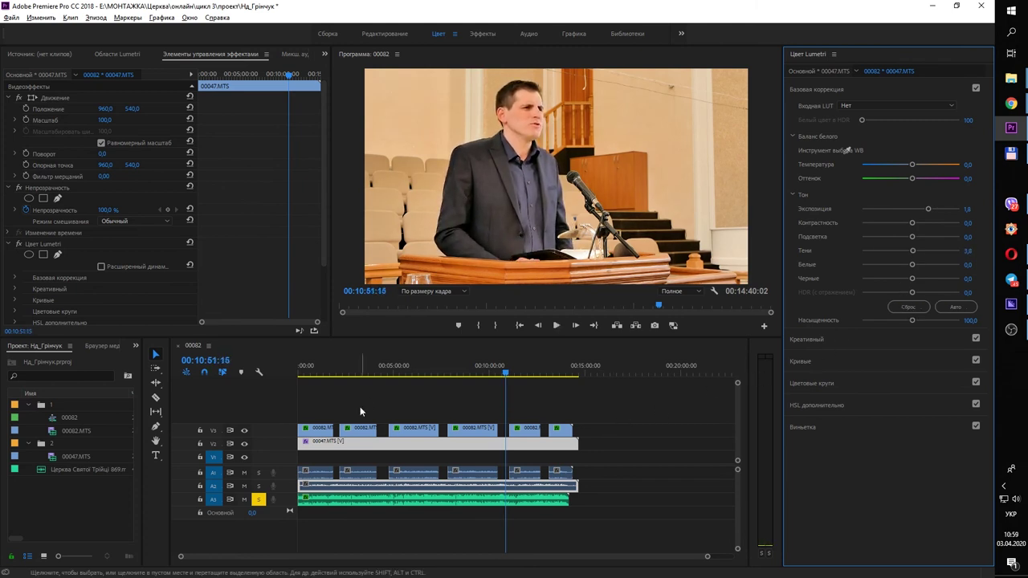
Step: Play a short passage of the fourth V3 clip, and set the exposure of the first V3 clip to 1,6
left_click(474, 372)
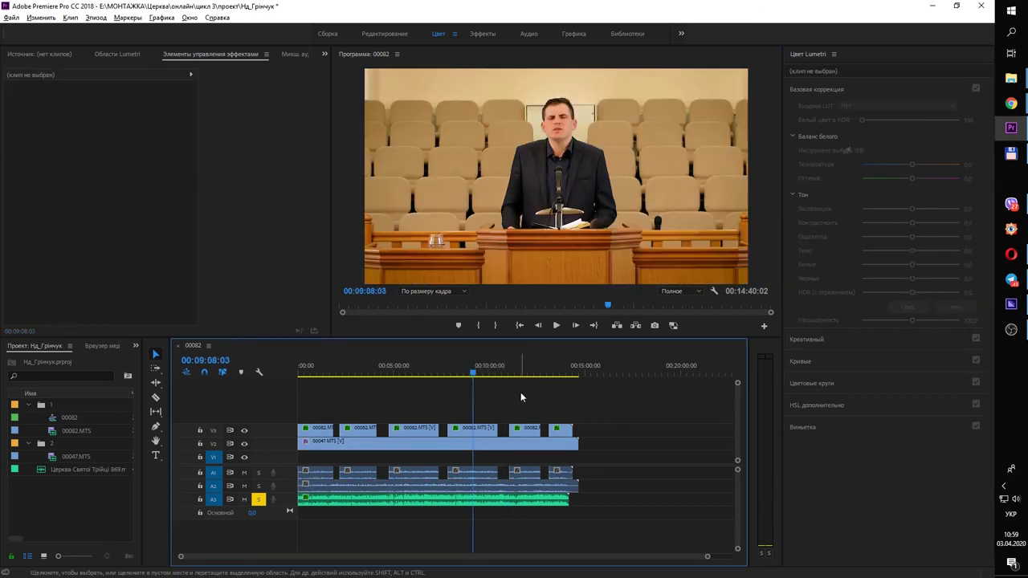
key("space")
left_click(480, 432)
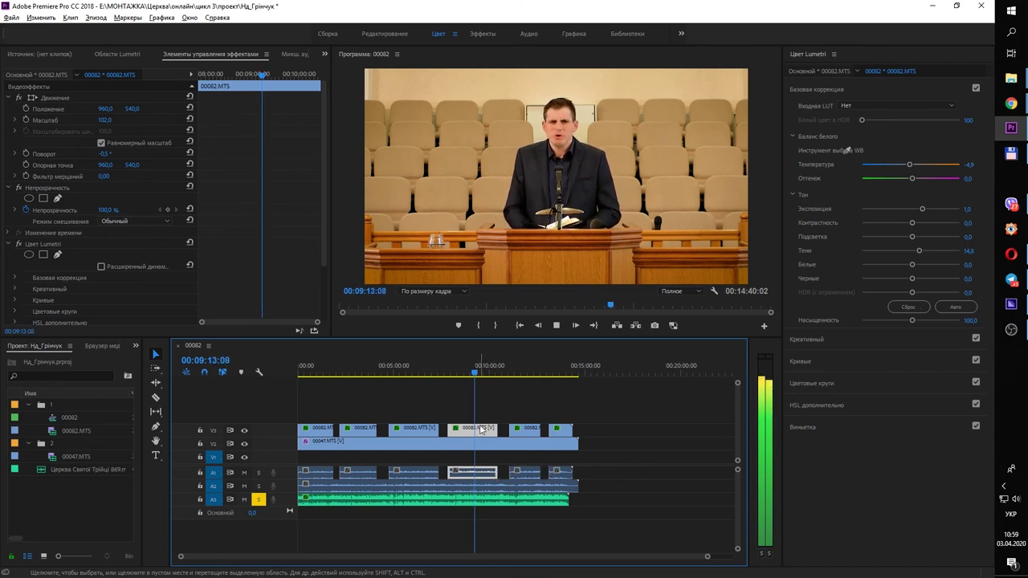
key("space")
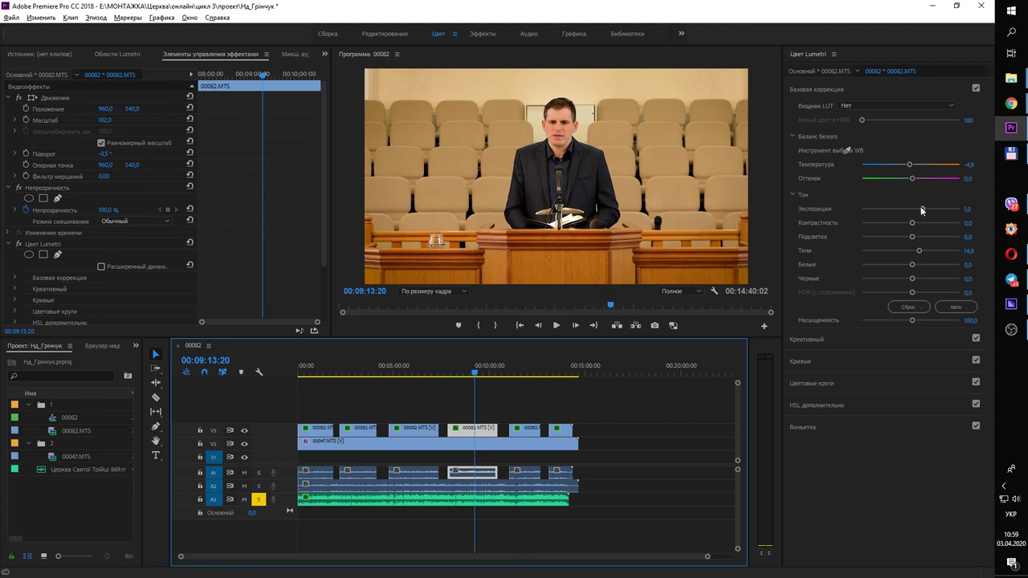
left_click(326, 373)
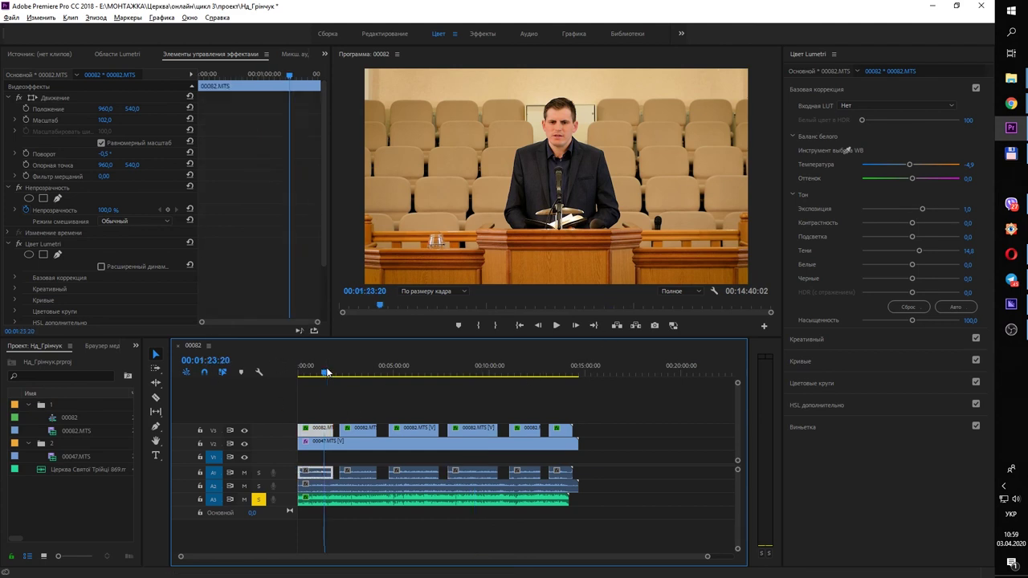
left_click_drag(923, 208, 928, 210)
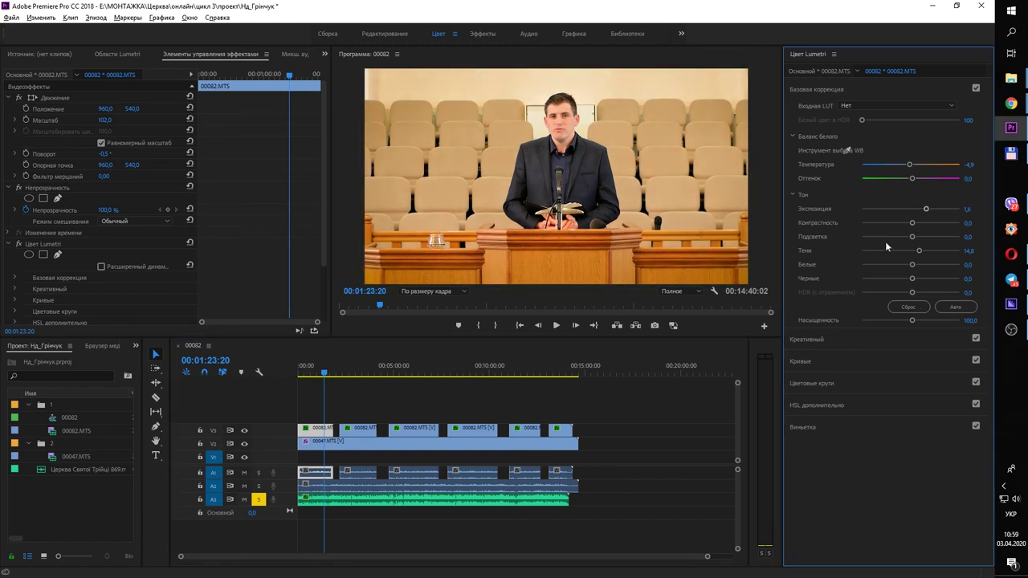
Step: Compare the brightness of the first and second front-camera clips on V3
left_click(337, 405)
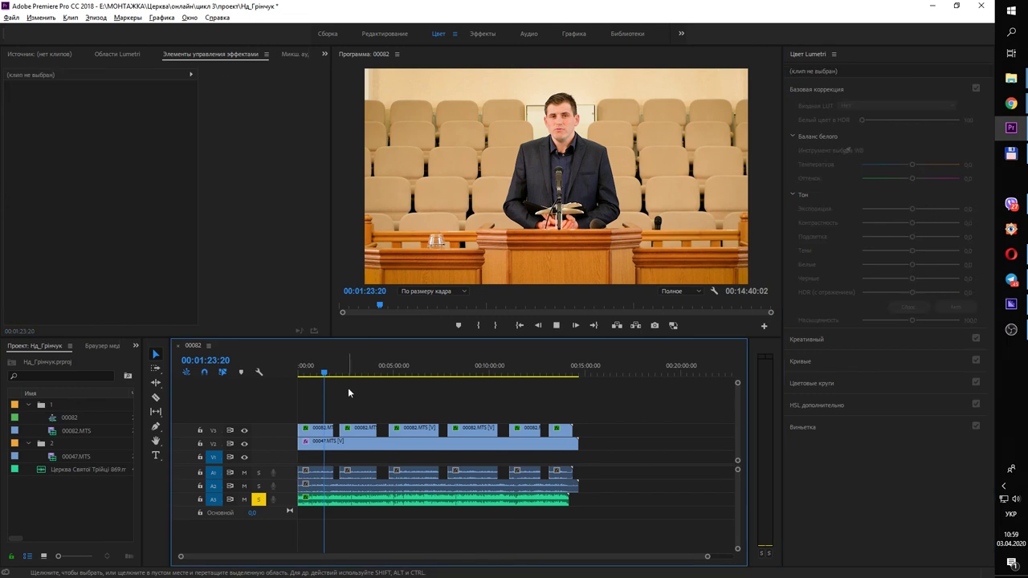
left_click(350, 370)
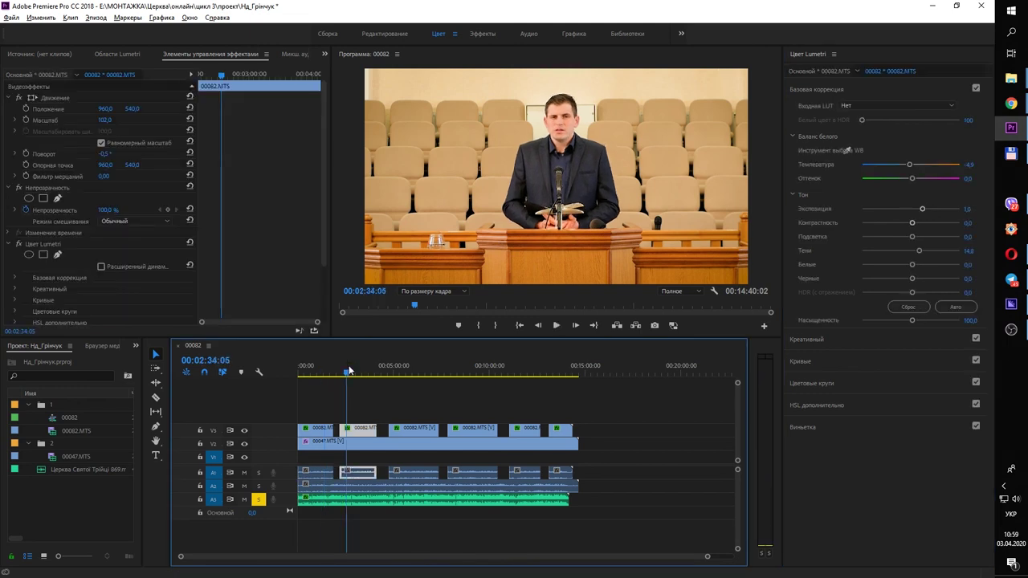
left_click(311, 370)
left_click(326, 371)
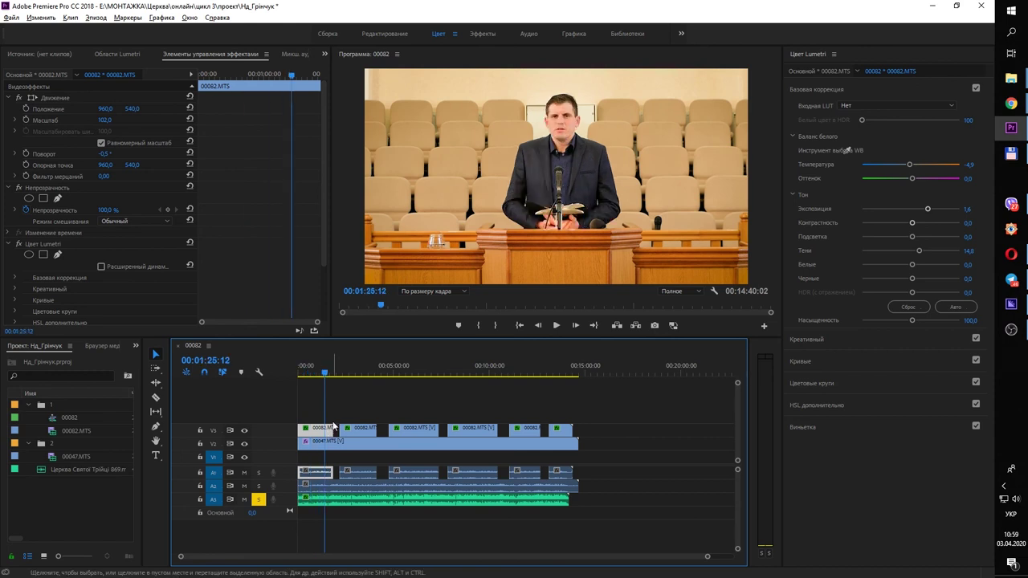
left_click(363, 370)
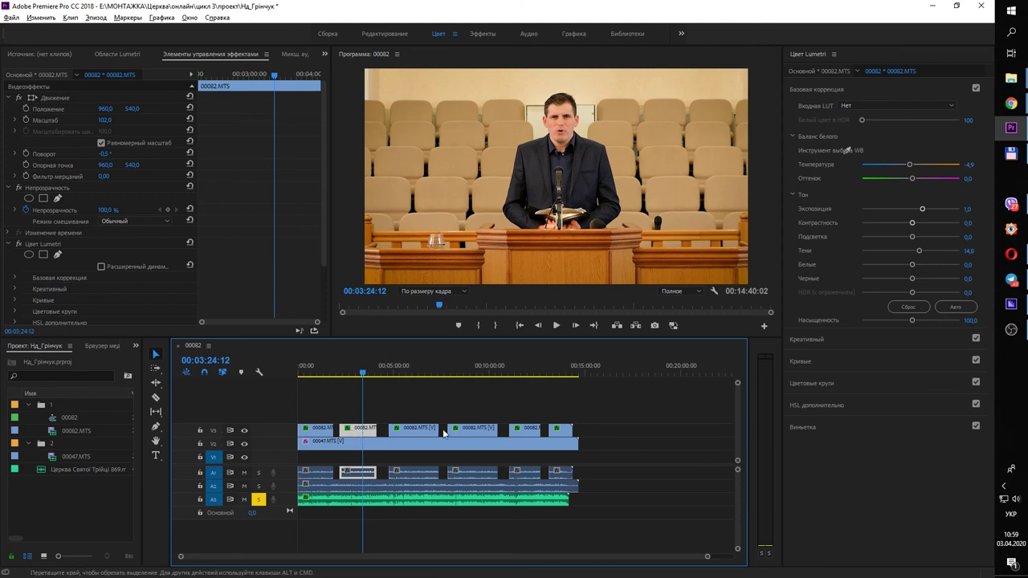
left_click(328, 366)
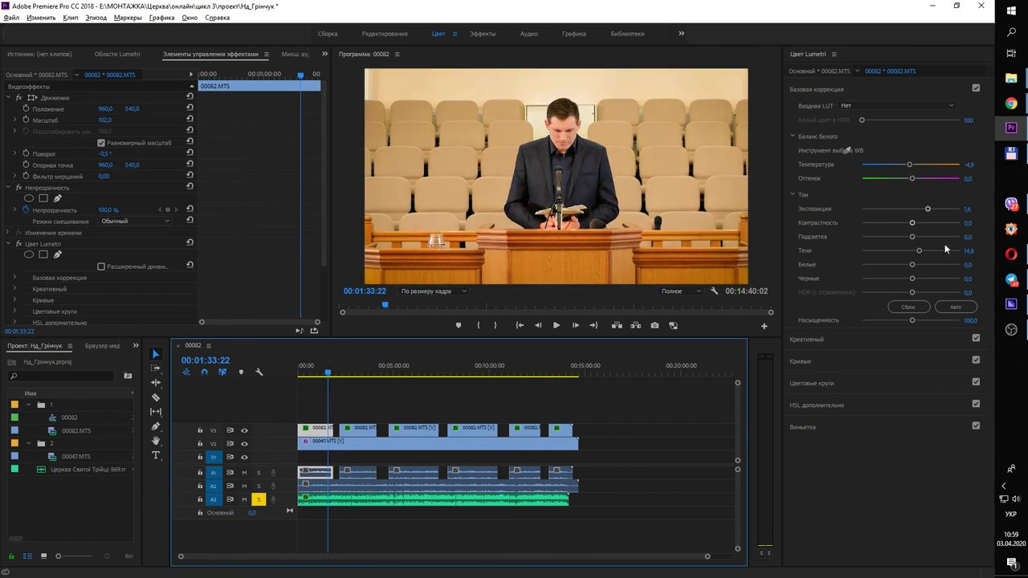
left_click(361, 373)
Step: Set the exposure of the second V3 clip to 1,6
left_click(365, 433)
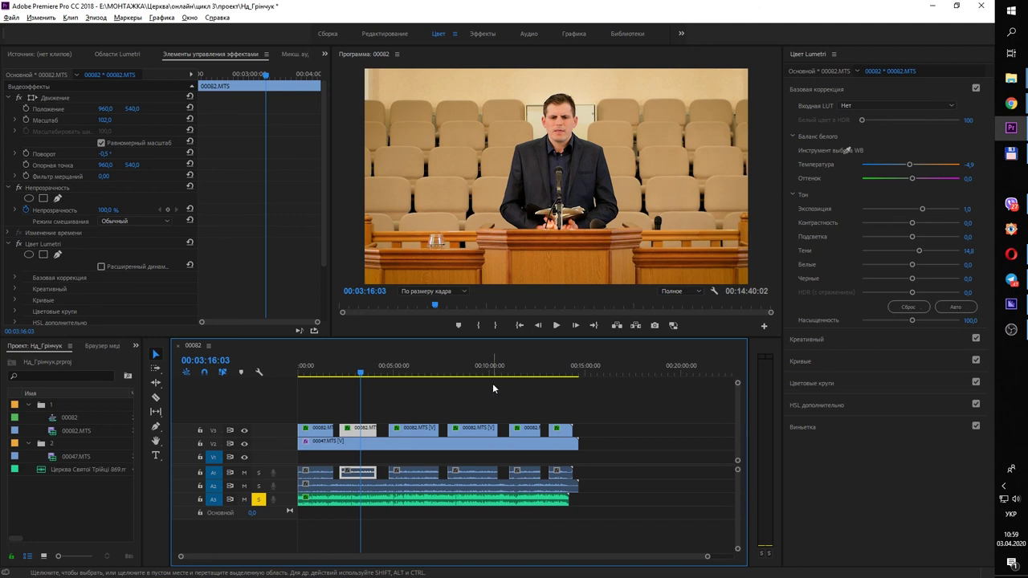
left_click(967, 209)
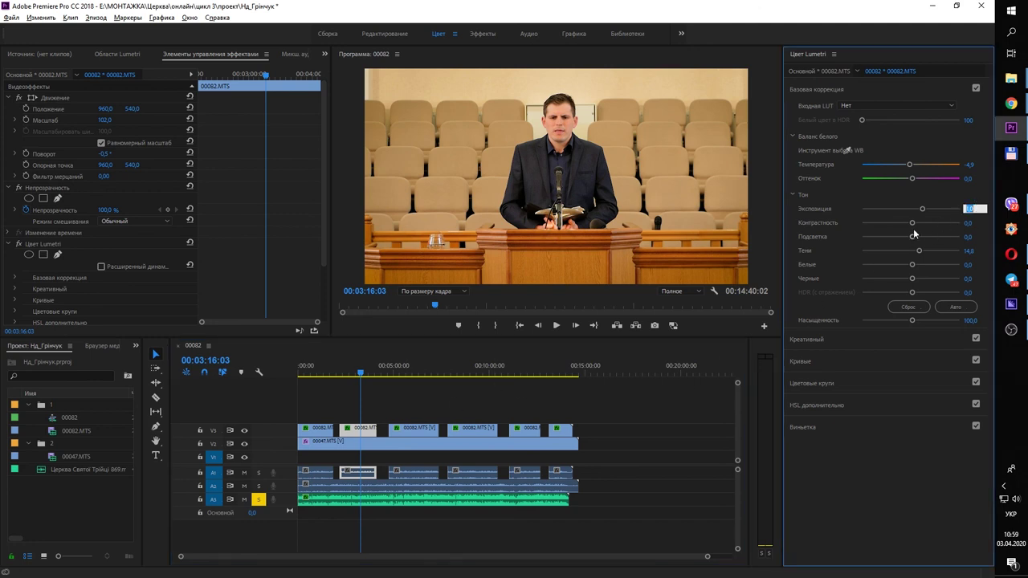
key("Return")
Step: Set the exposure of the third V3 clip to 1,6
left_click(418, 429)
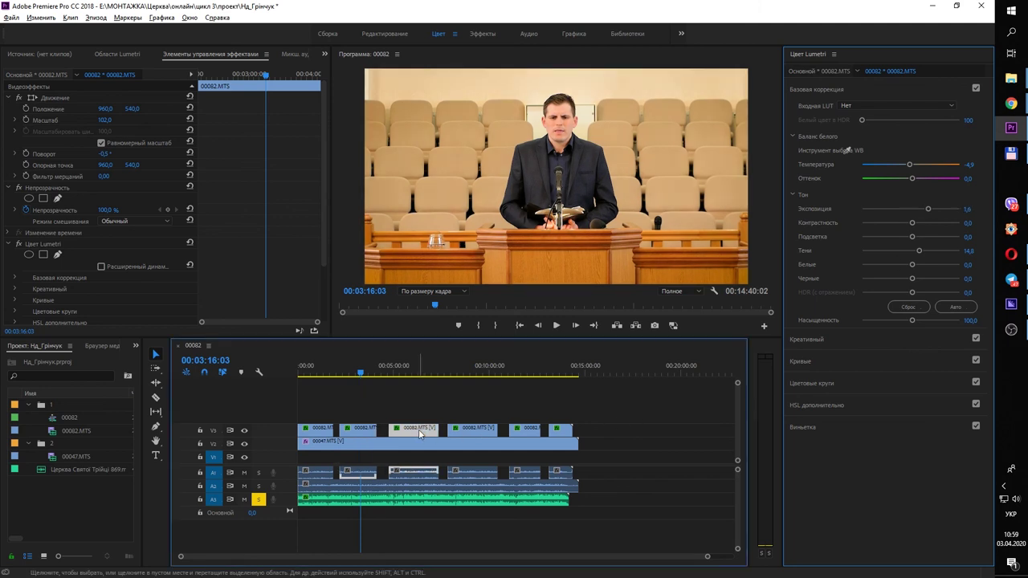
left_click(969, 210)
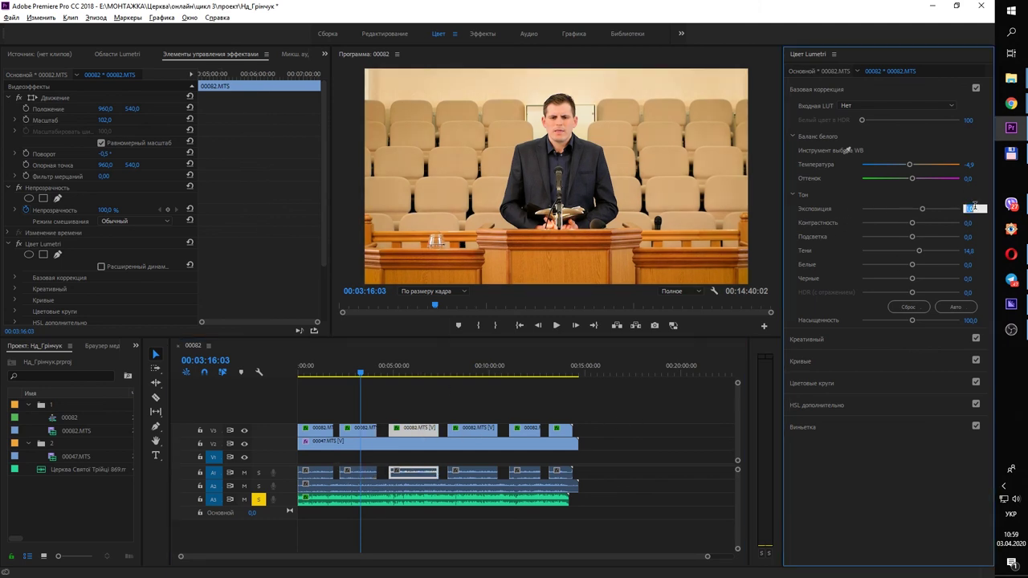
key("Escape")
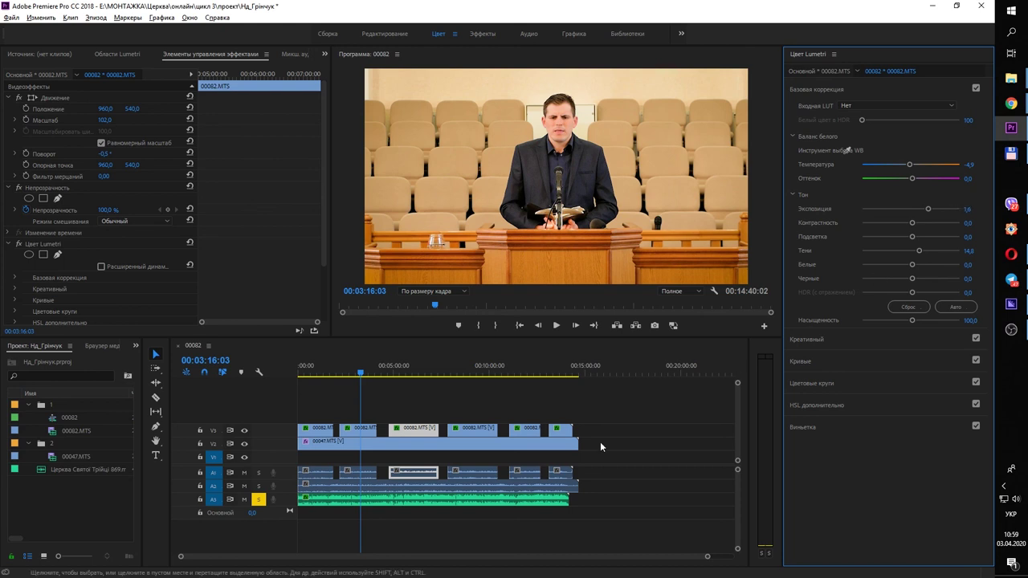
Step: Set the exposure of the fourth V3 clip to 1,6
left_click(459, 365)
left_click(476, 430)
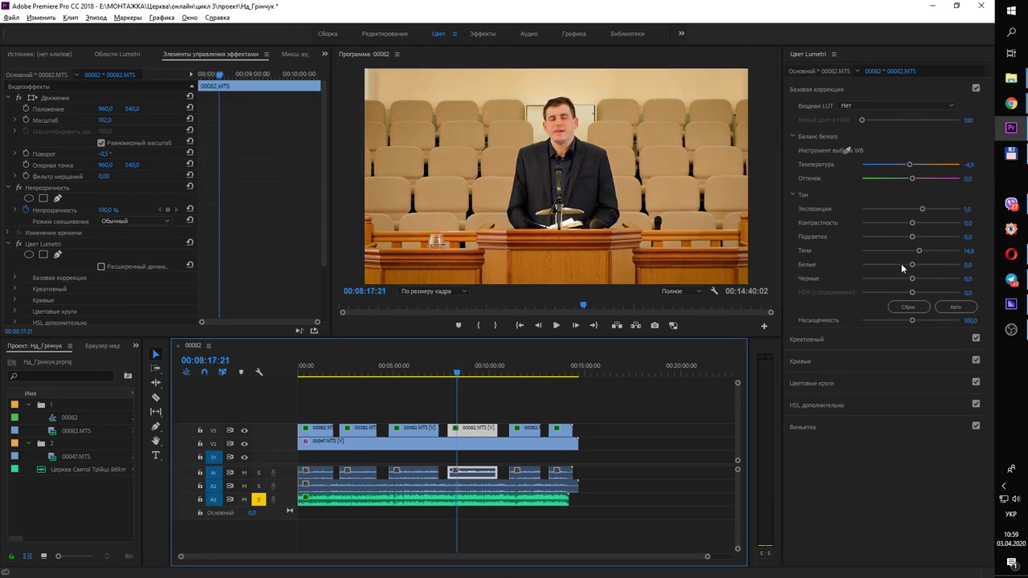
left_click(968, 210)
type("1")
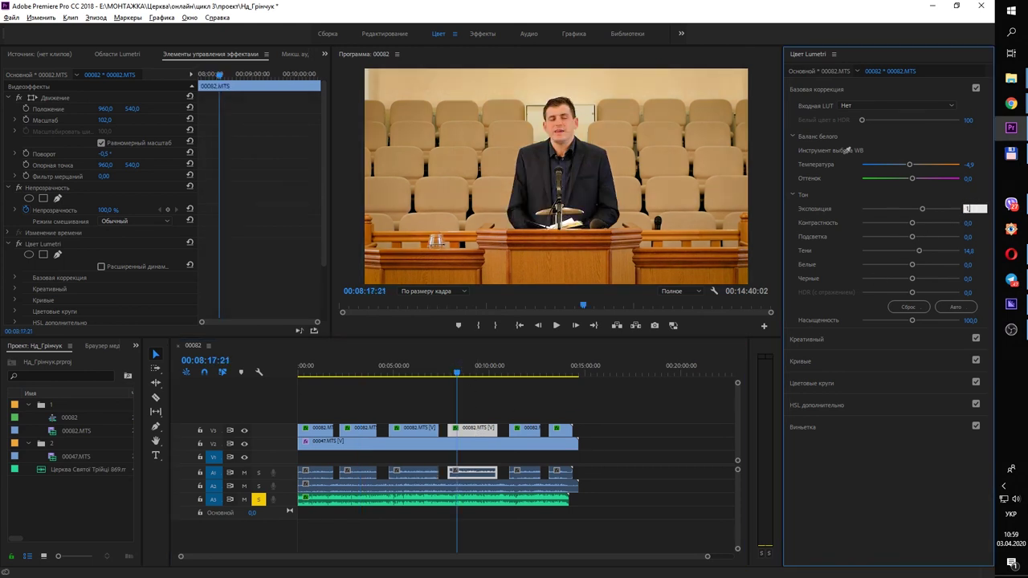
type(",4")
key("Return")
Step: Set the exposure of the fifth V3 clip to 1,6
left_click(525, 368)
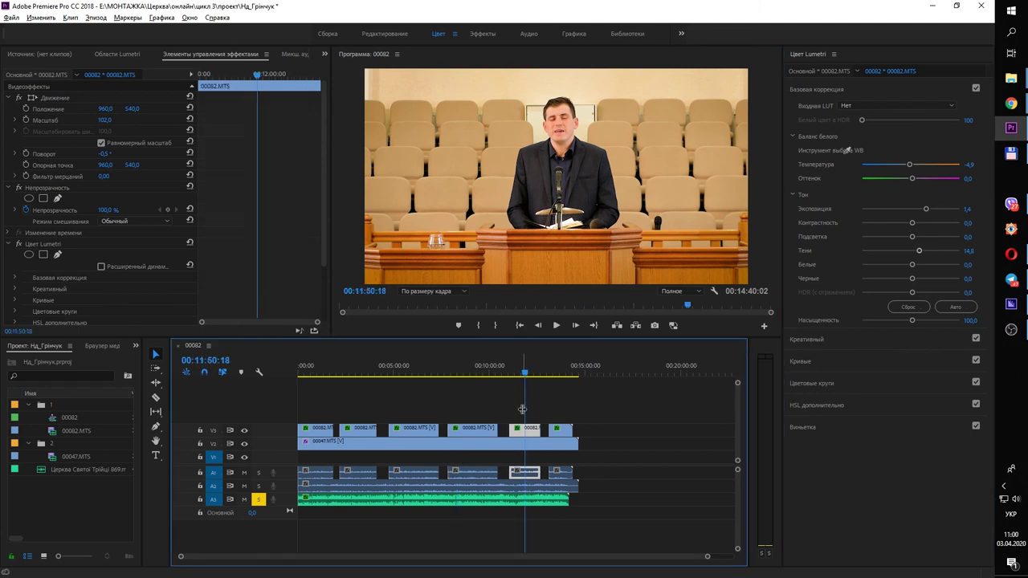
left_click(971, 209)
type("1,6")
key("Return")
Step: Set the exposure of the sixth V3 clip to 1,6
left_click(570, 368)
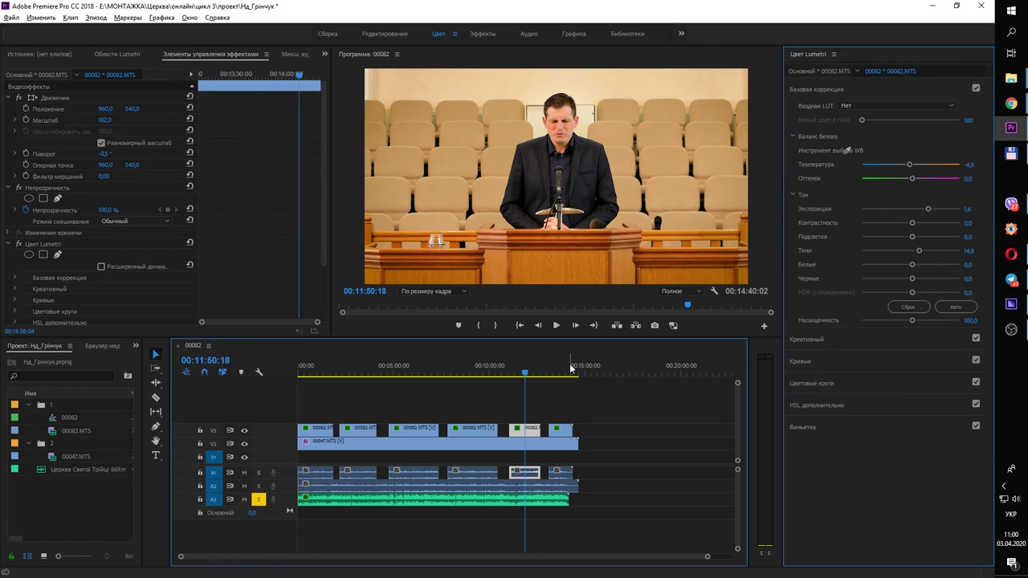
left_click(968, 210)
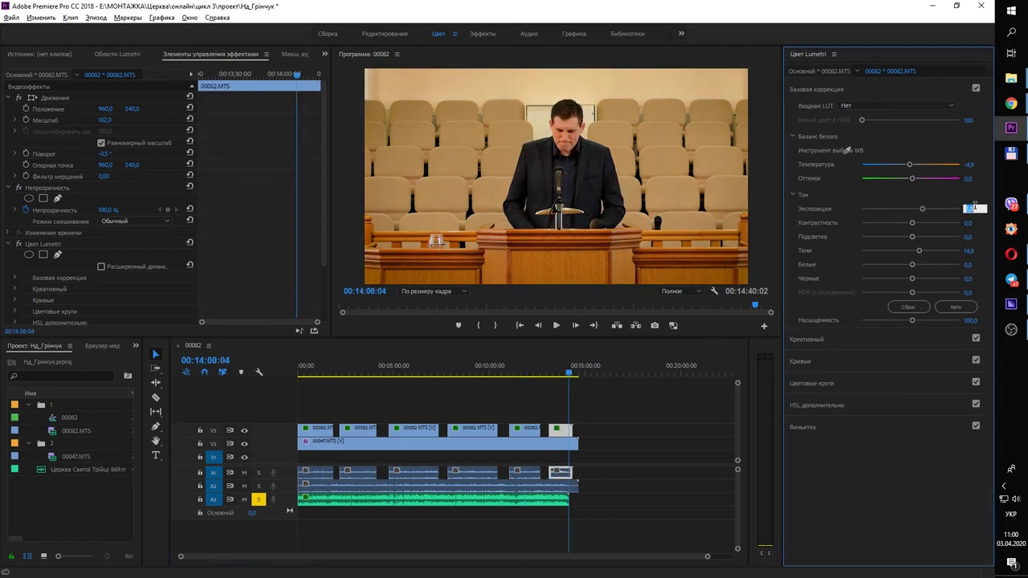
type("1,6")
key("Return")
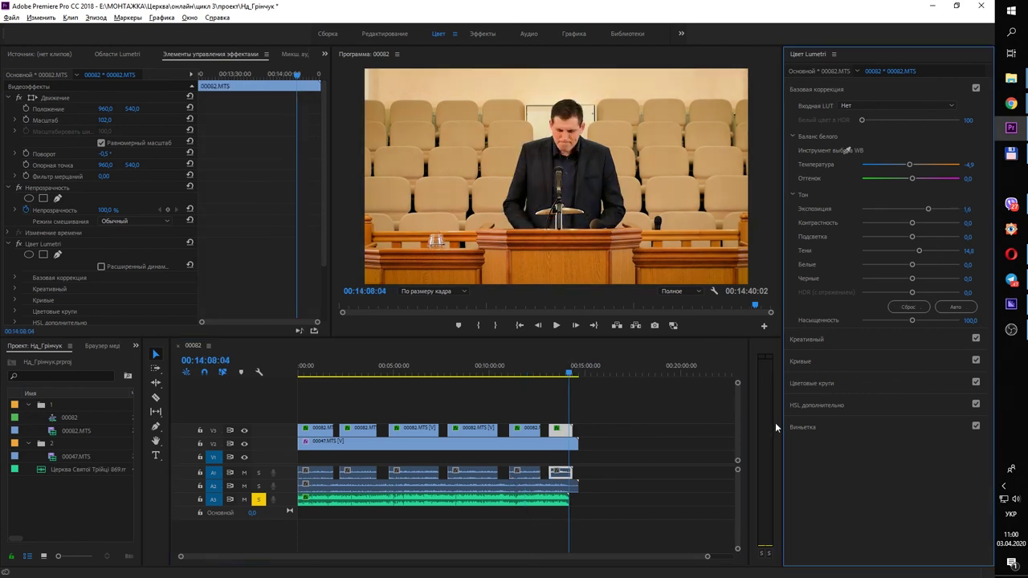
Step: Compare the front-camera and side-camera images around the gap between the second and third V3 clips
left_click(658, 389)
left_click_drag(509, 373, 426, 375)
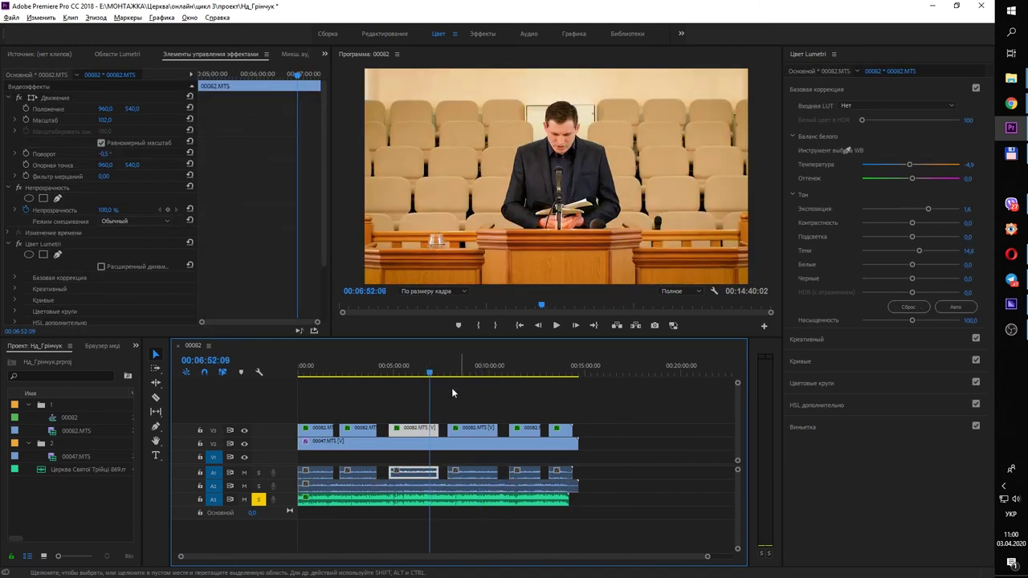
left_click(370, 372)
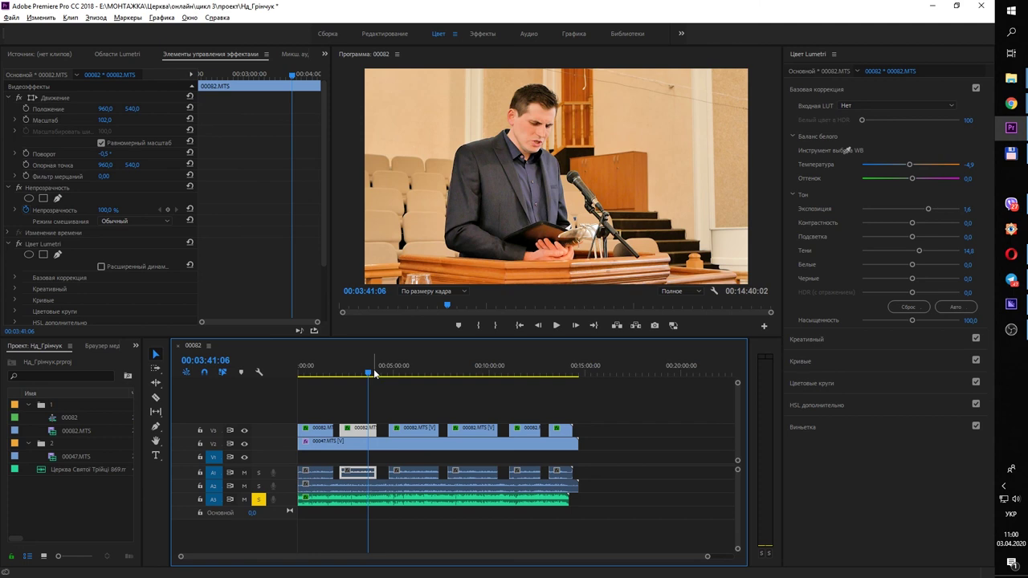
left_click(373, 372)
left_click(379, 372)
left_click(377, 372)
left_click(377, 372)
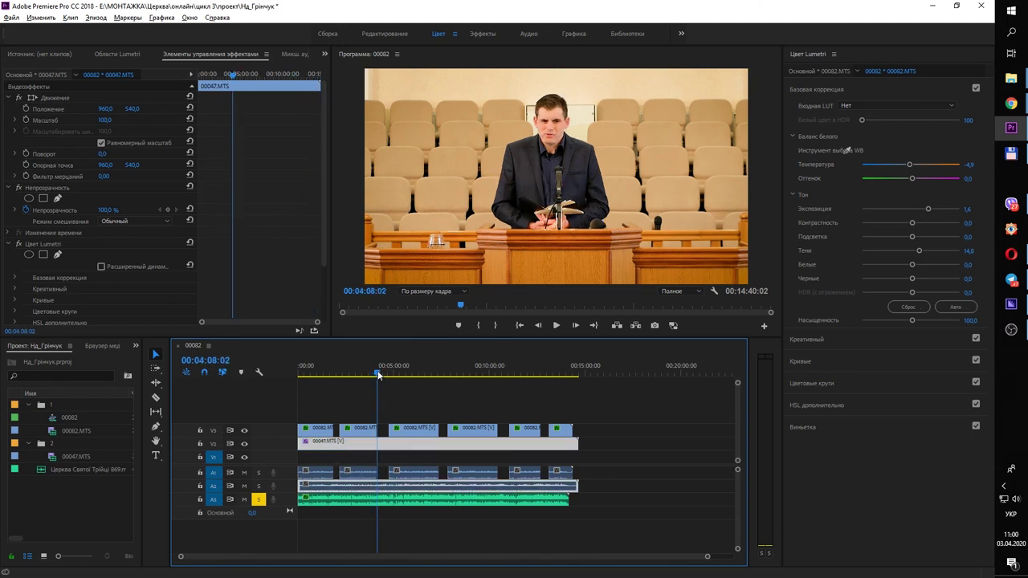
left_click(379, 374)
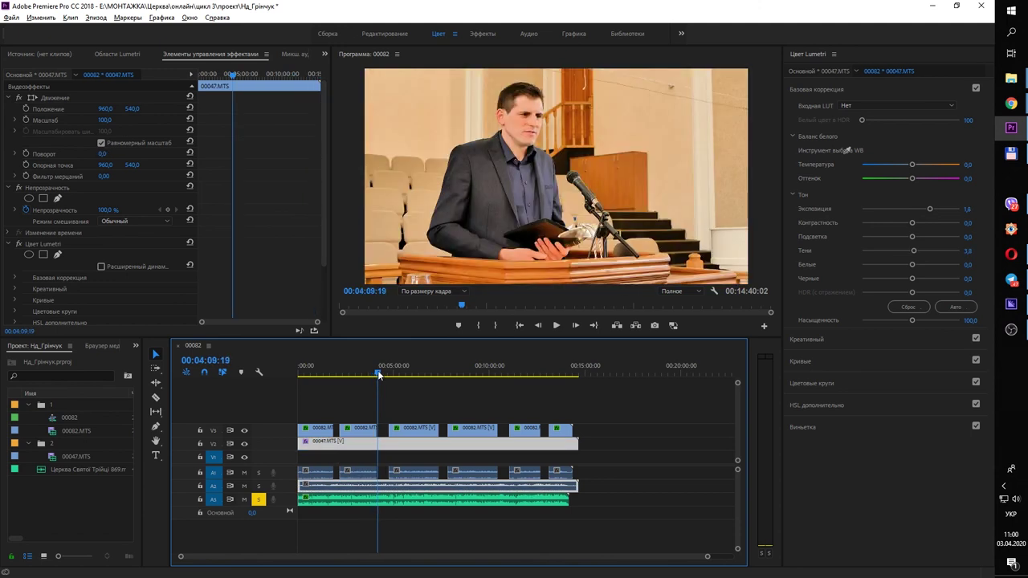
left_click(376, 373)
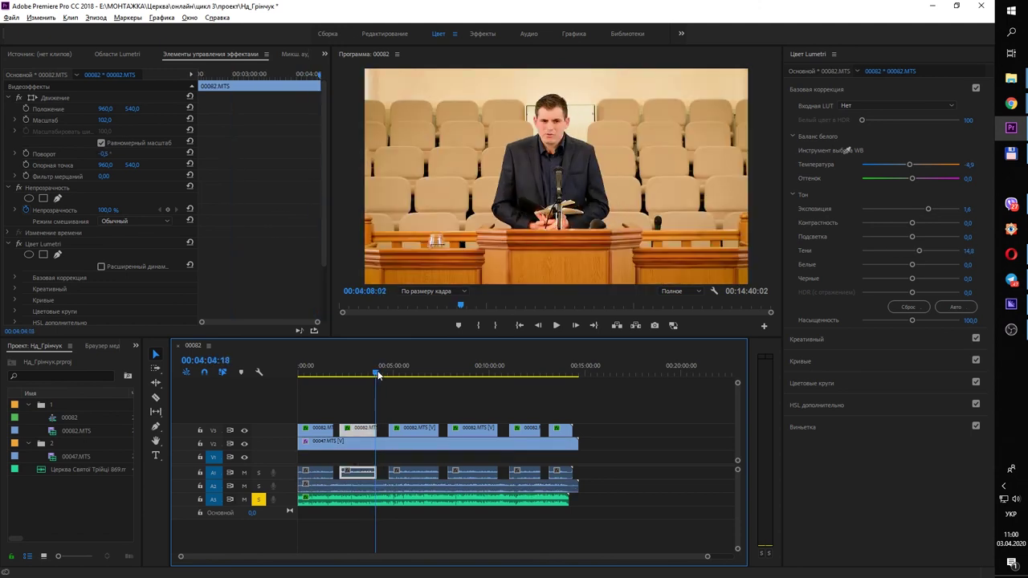
left_click(378, 374)
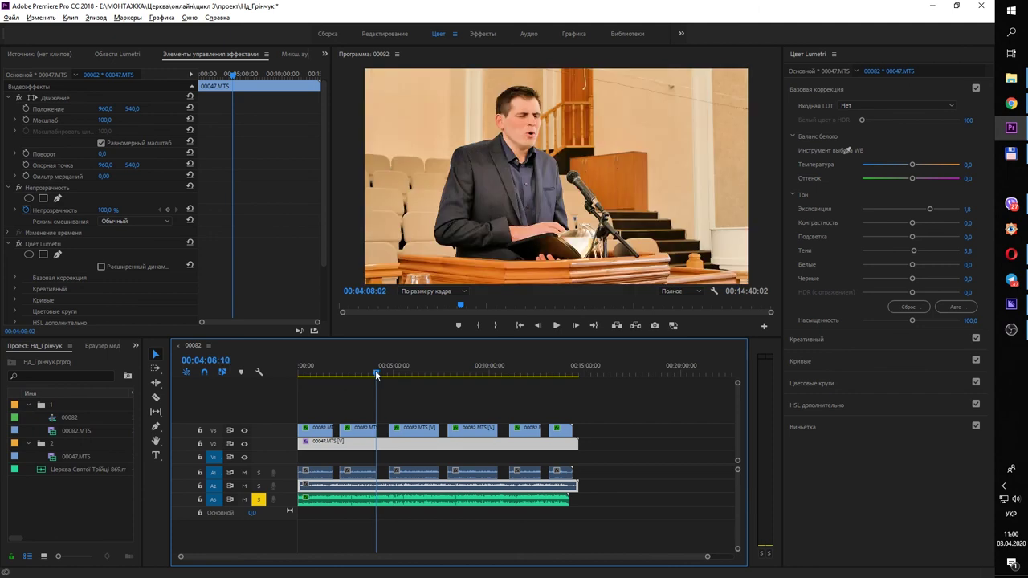
left_click(369, 374)
left_click_drag(366, 374, 394, 376)
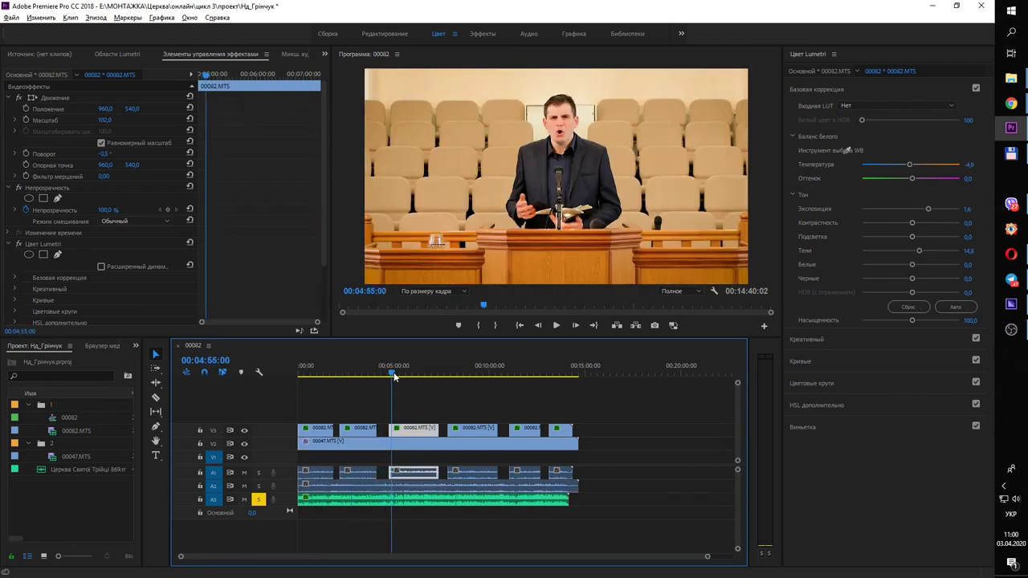
left_click(433, 390)
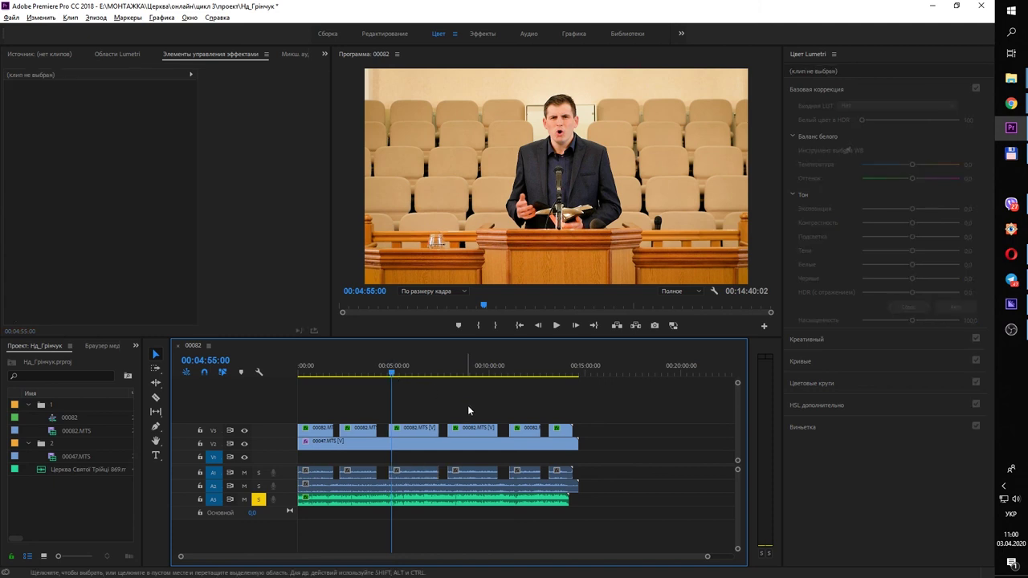
Step: Set the temperature of the master clip 00082.MTS to -18,0, opening its master settings from the second V3 clip
left_click(387, 371)
left_click(359, 372)
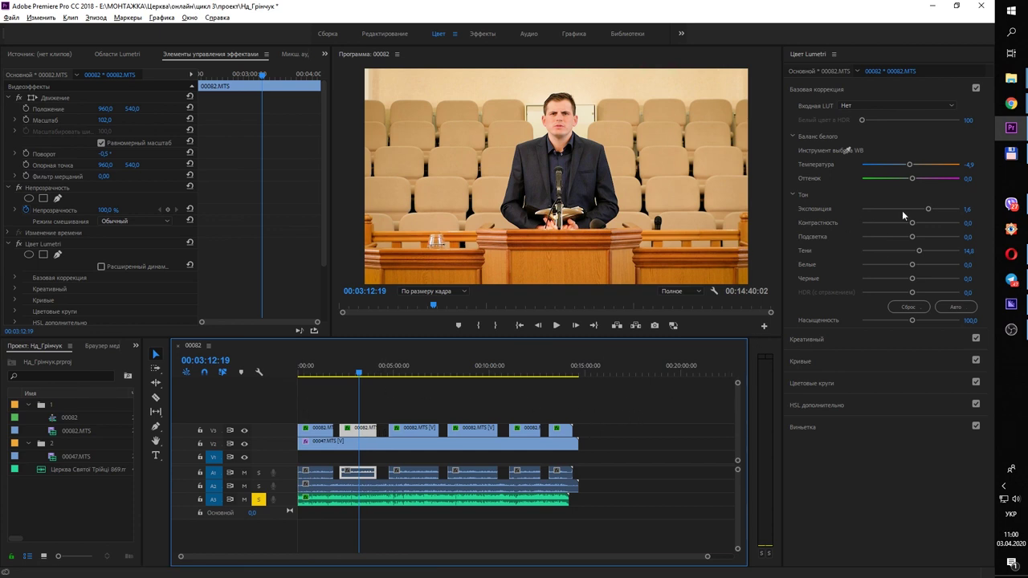
left_click(839, 70)
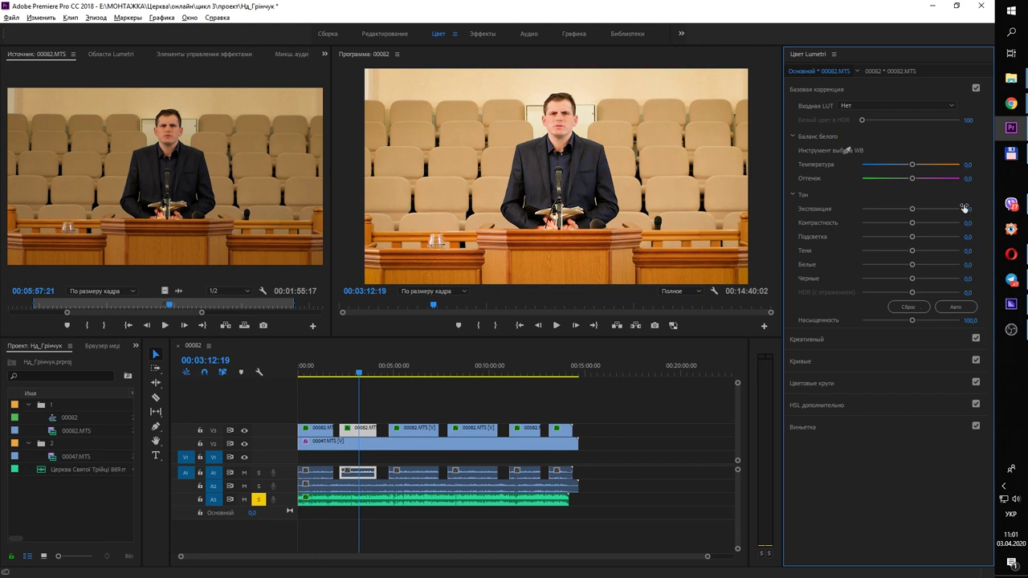
left_click_drag(912, 168, 902, 167)
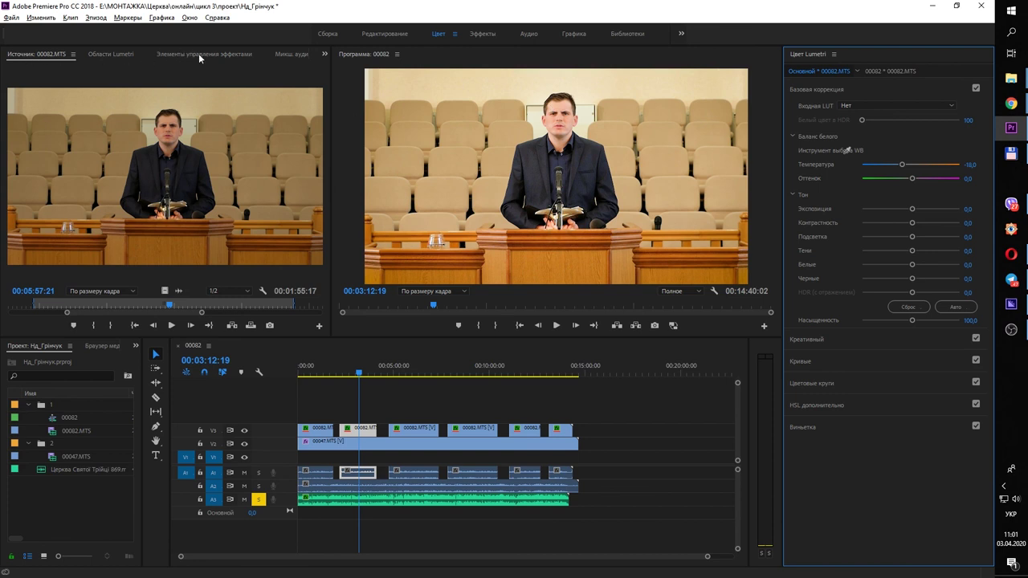
Step: Examine the master clip's effect controls and check the colour of the remaining front-camera clips on V3
left_click(199, 53)
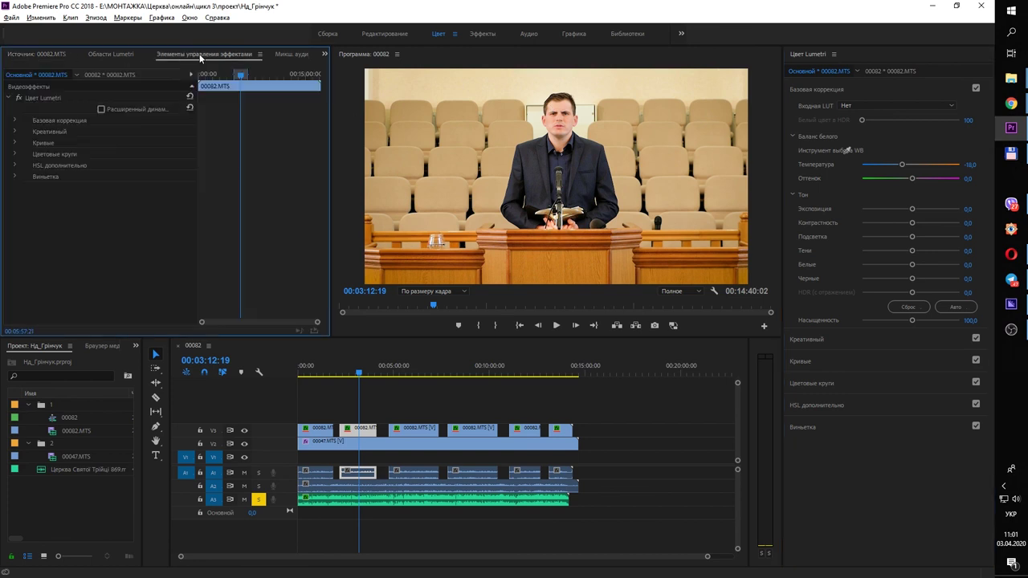
left_click(421, 370)
left_click(479, 368)
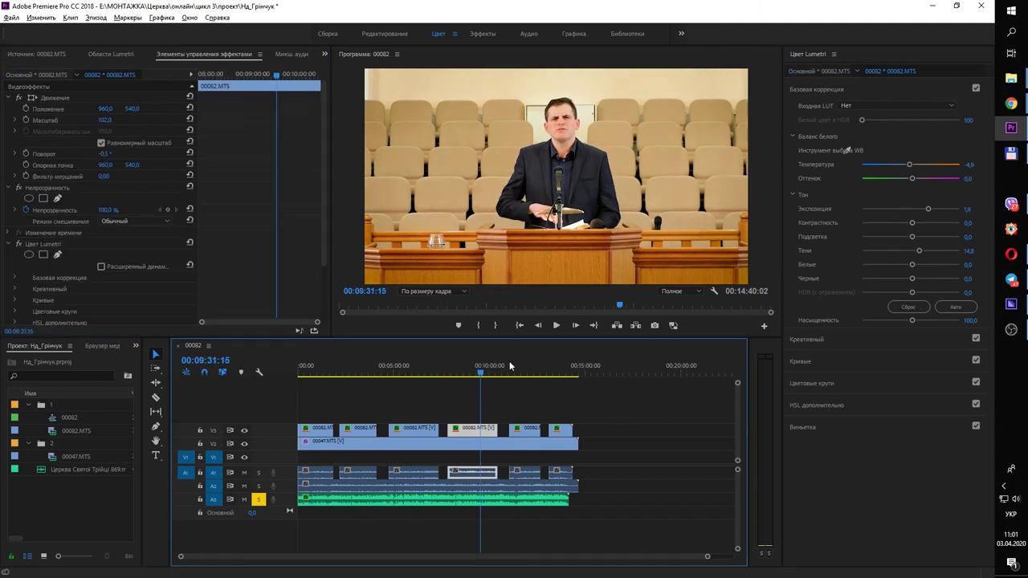
left_click(521, 368)
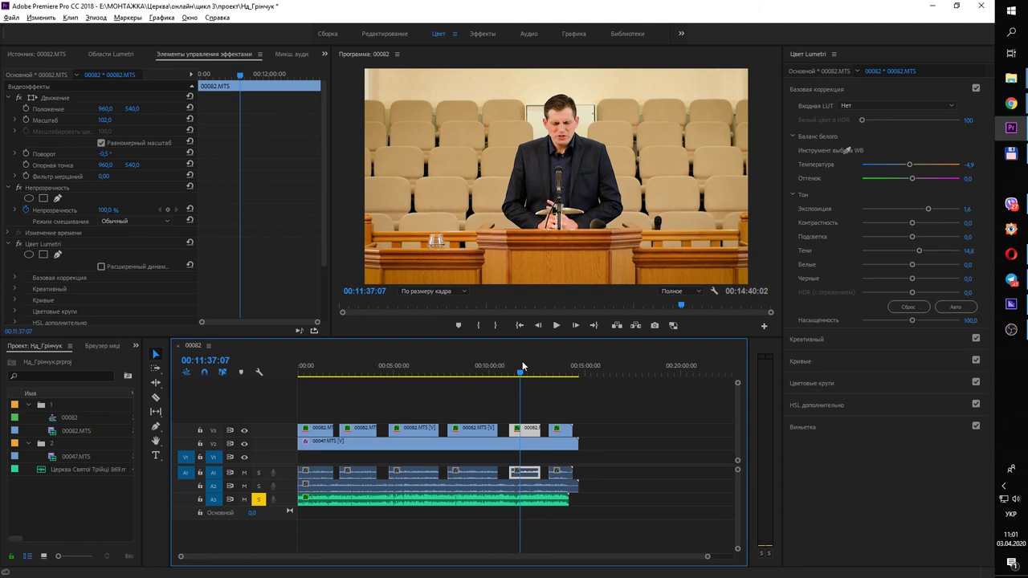
left_click(562, 367)
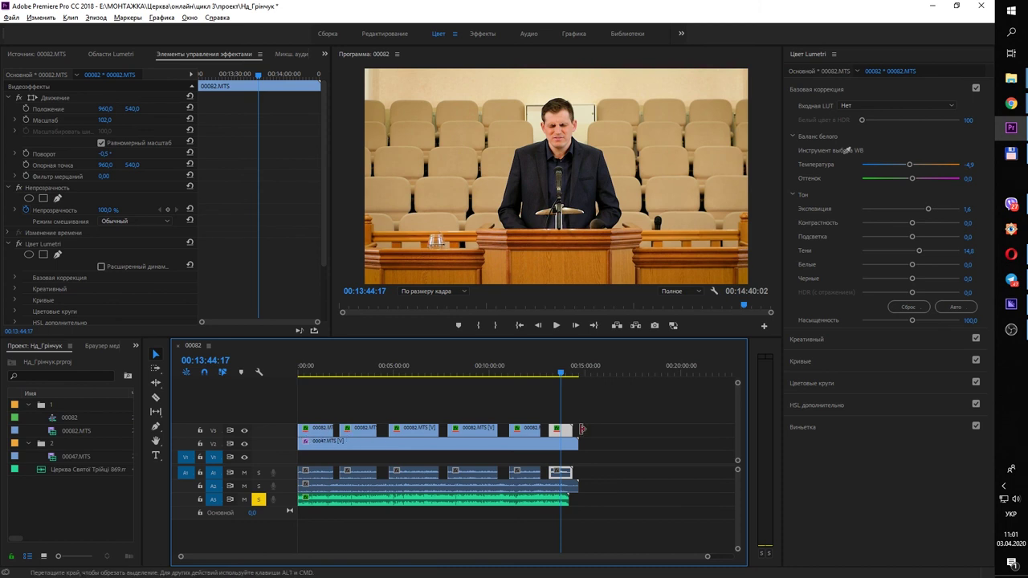
left_click(637, 412)
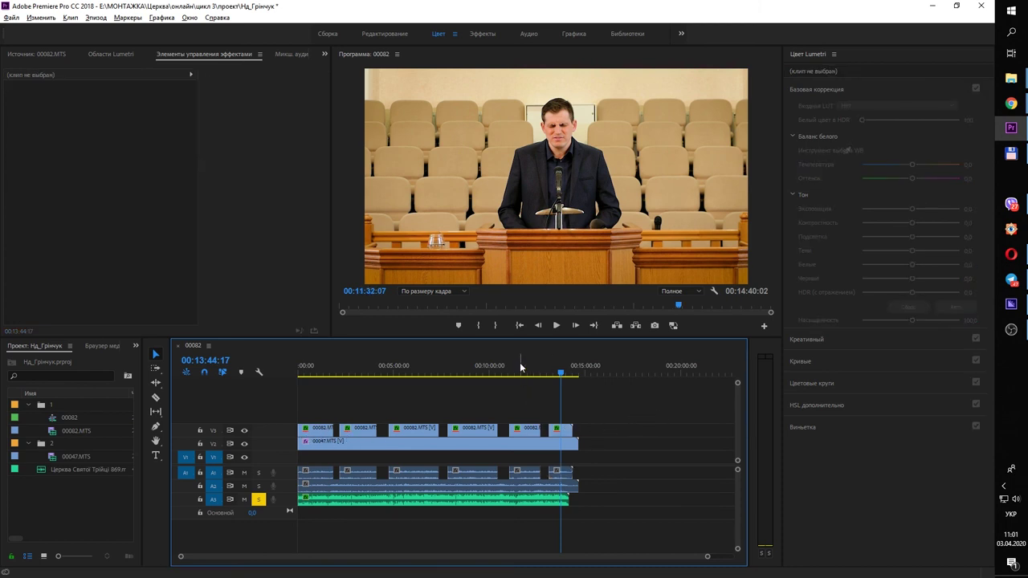
left_click(453, 369)
left_click(392, 369)
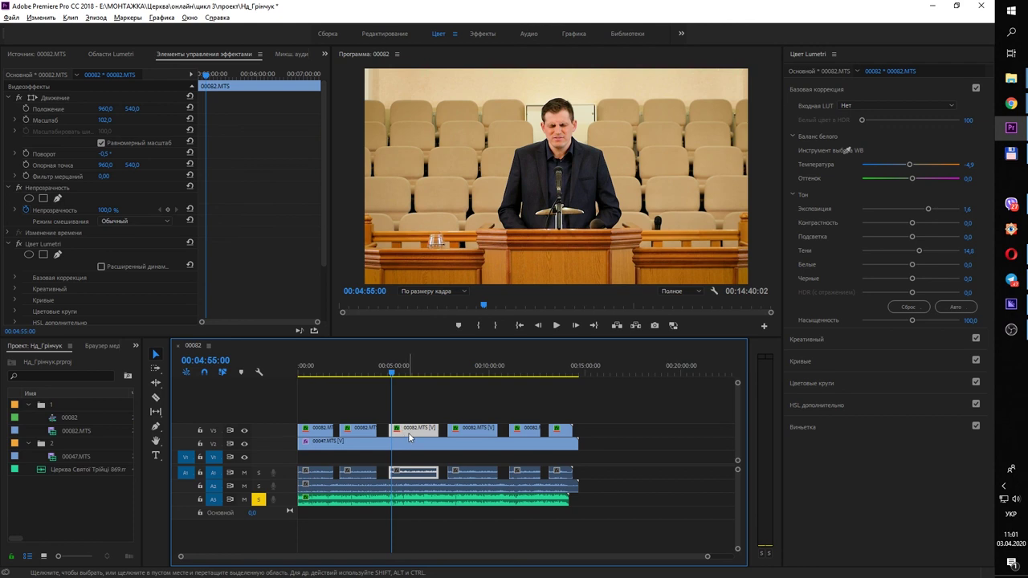
Step: Try a green tint of -74,9 on the master clip 00082.MTS, and return its tint to 0,0
left_click(824, 69)
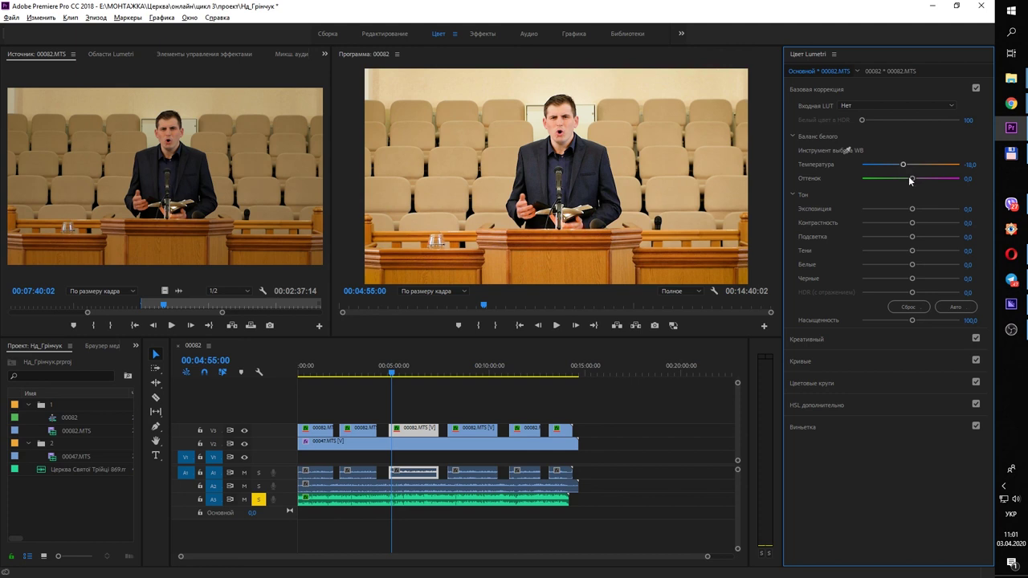
left_click_drag(911, 181, 873, 179)
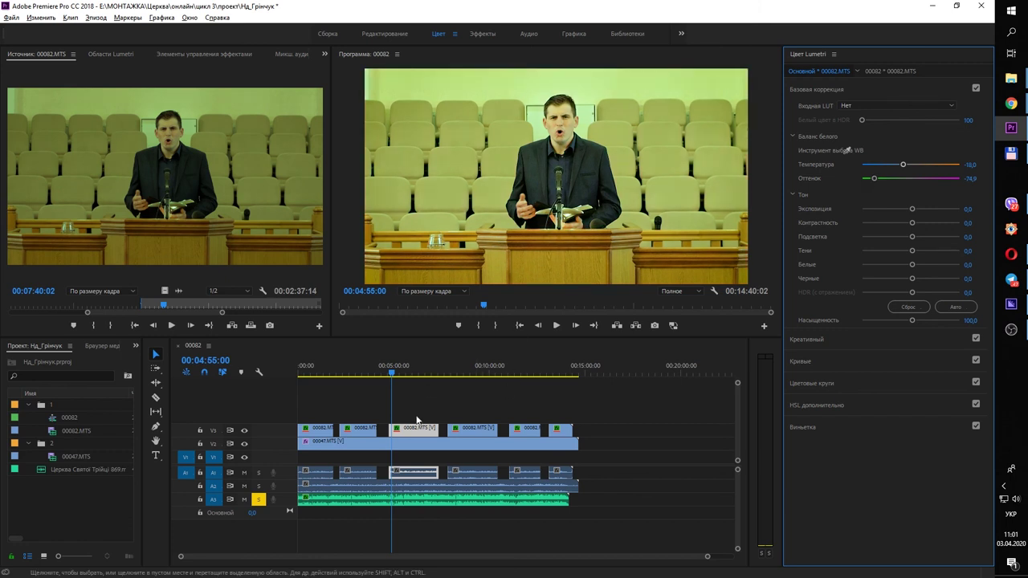
left_click(477, 372)
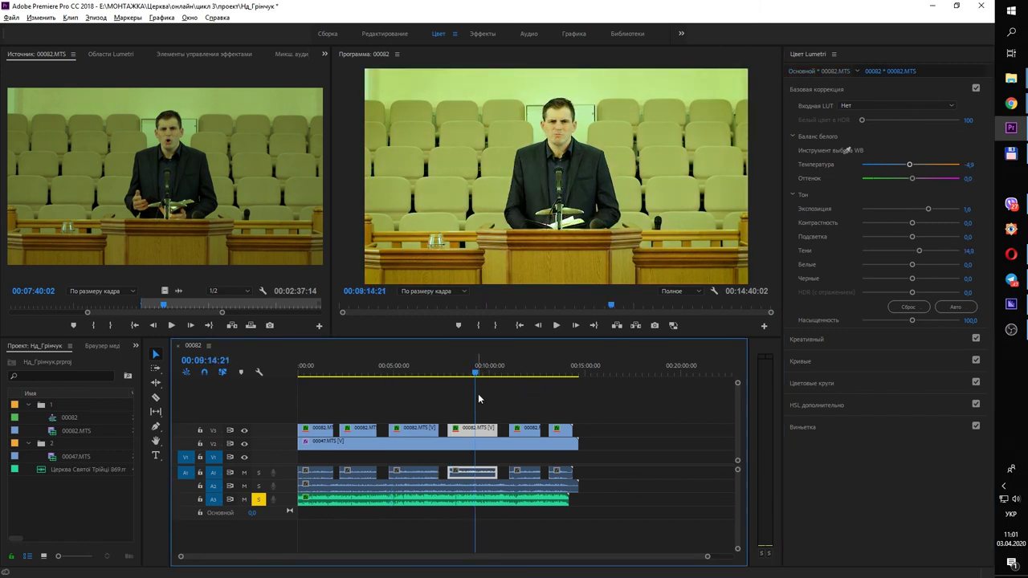
left_click(823, 71)
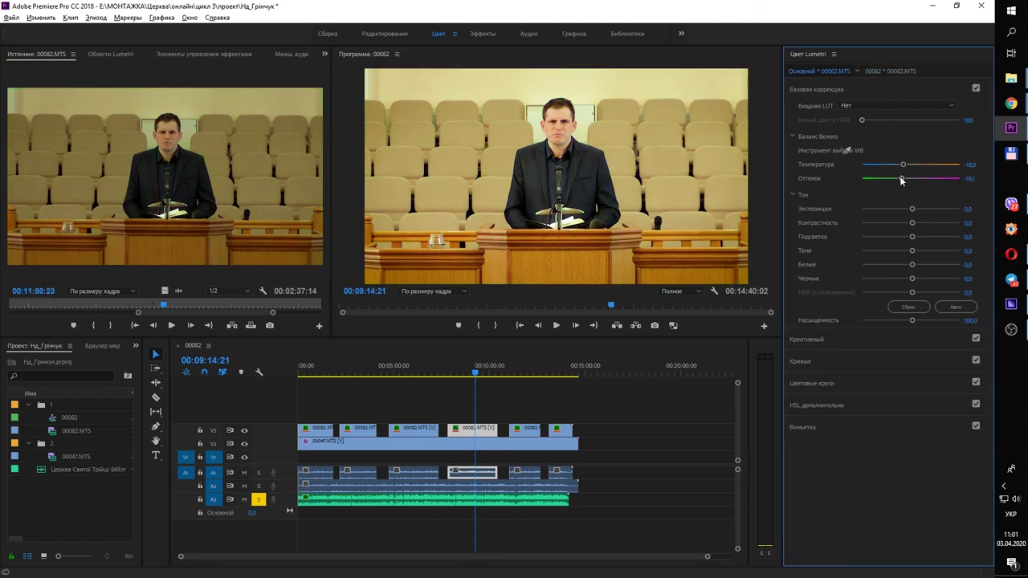
mouse_move(903, 180)
left_mouse_down()
mouse_move(928, 180)
mouse_move(909, 181)
mouse_move(911, 171)
left_mouse_up()
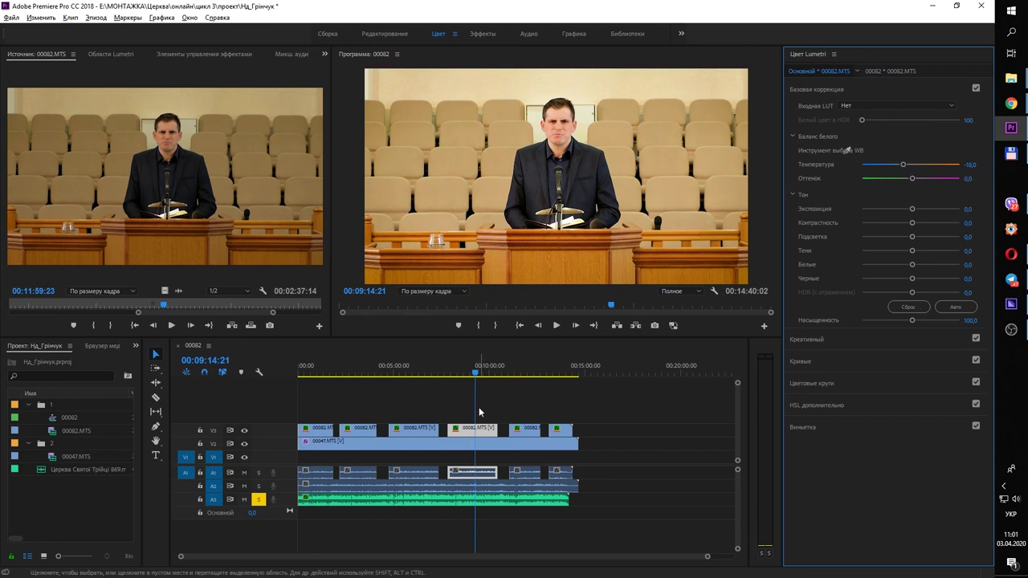
Step: Park the playhead on the sixth V3 clip and switch to OBS Studio
left_click(418, 433)
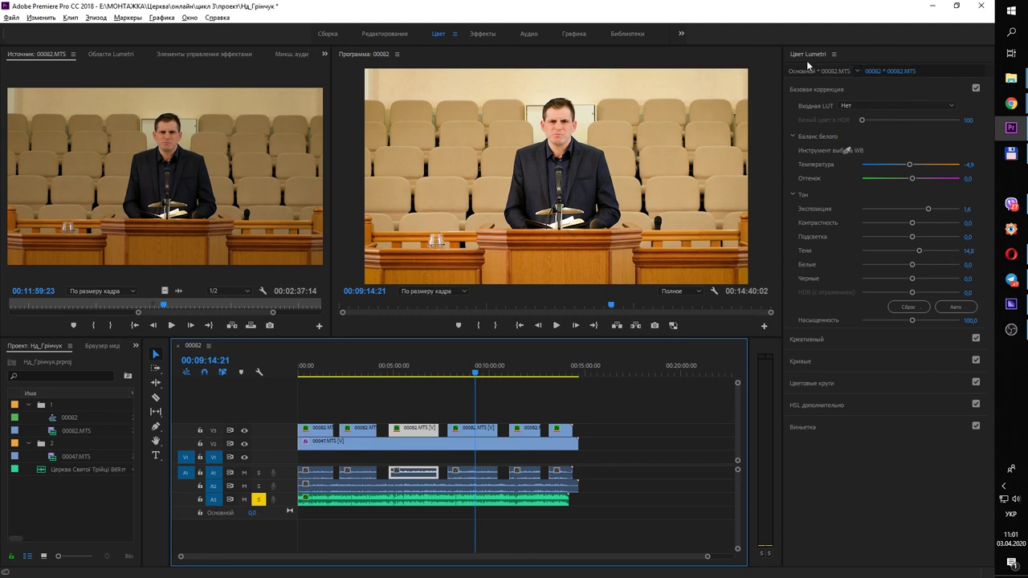
left_click(586, 408)
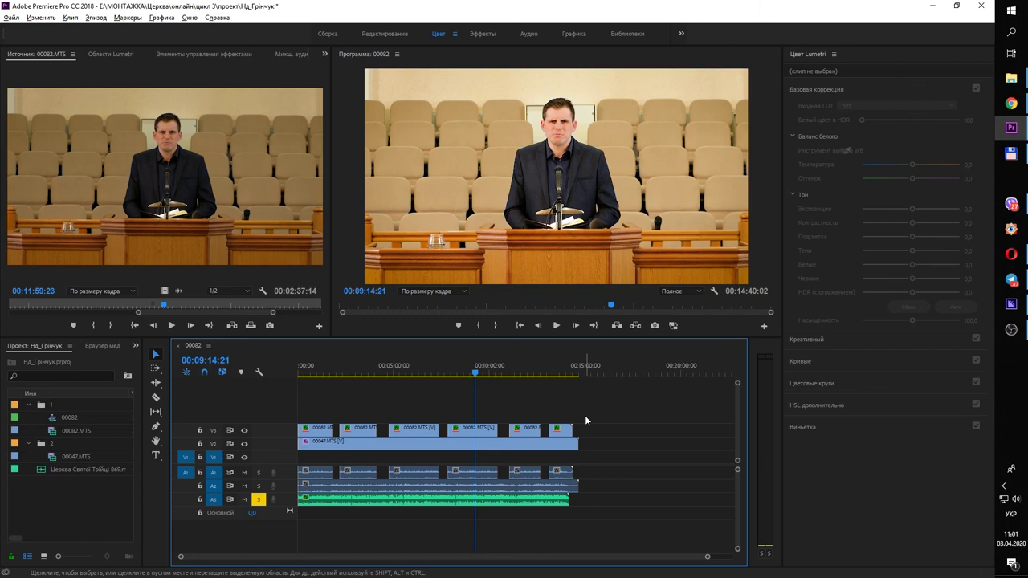
left_click(559, 382)
left_click(1011, 329)
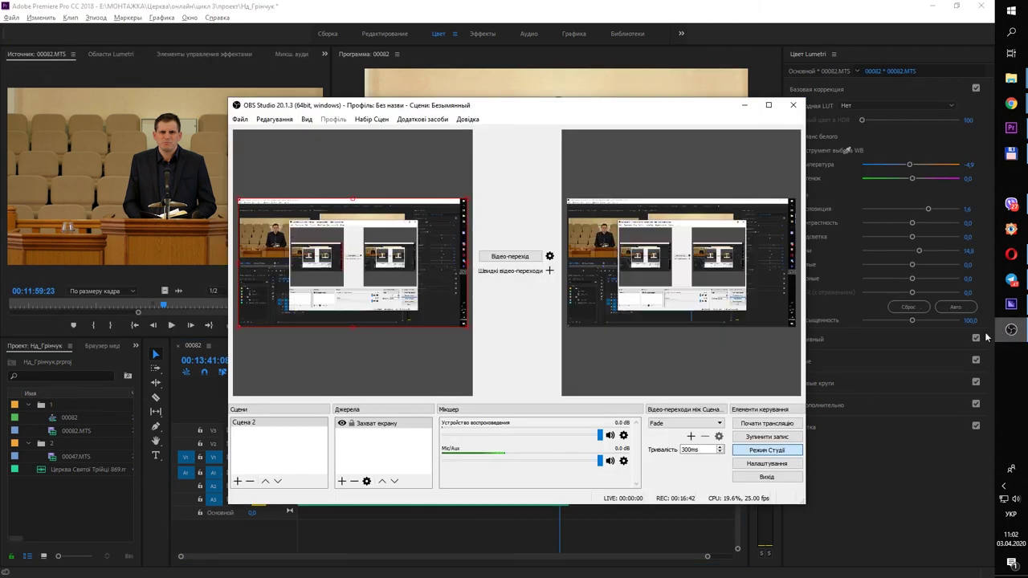